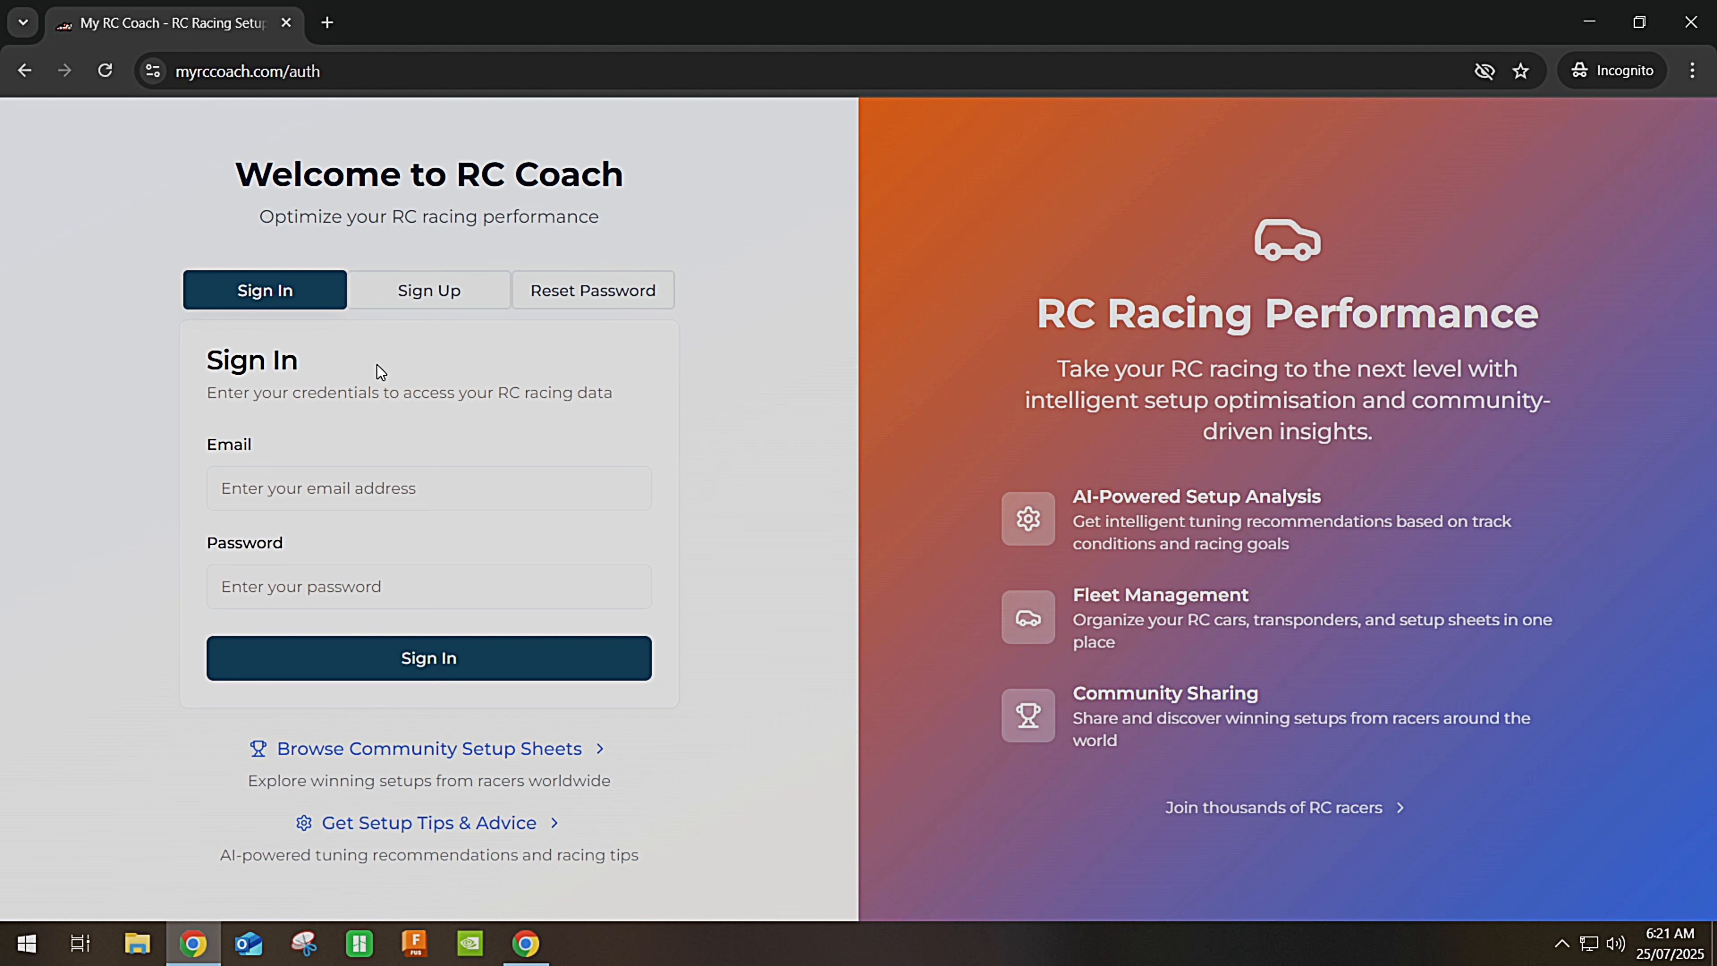
Switch to Sign Up and look over the Create Account name, email, password and security-question fields.
left_click(417, 290)
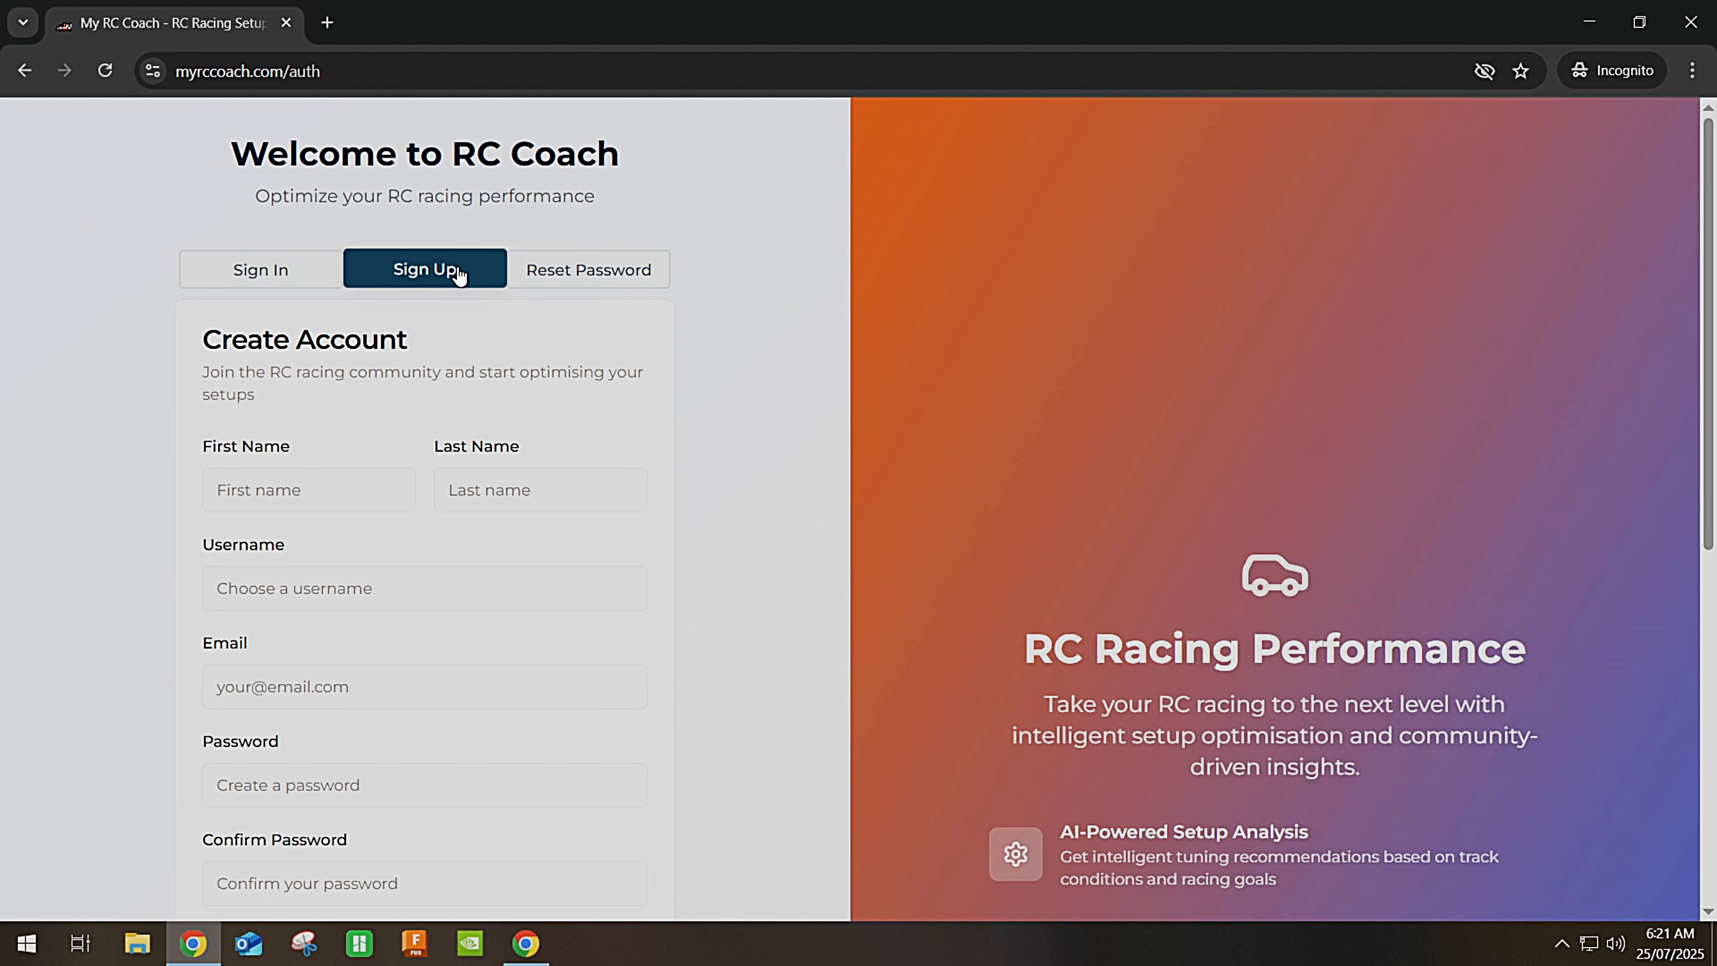
scroll(345, 450, "down", 2)
scroll(346, 458, "down", 5)
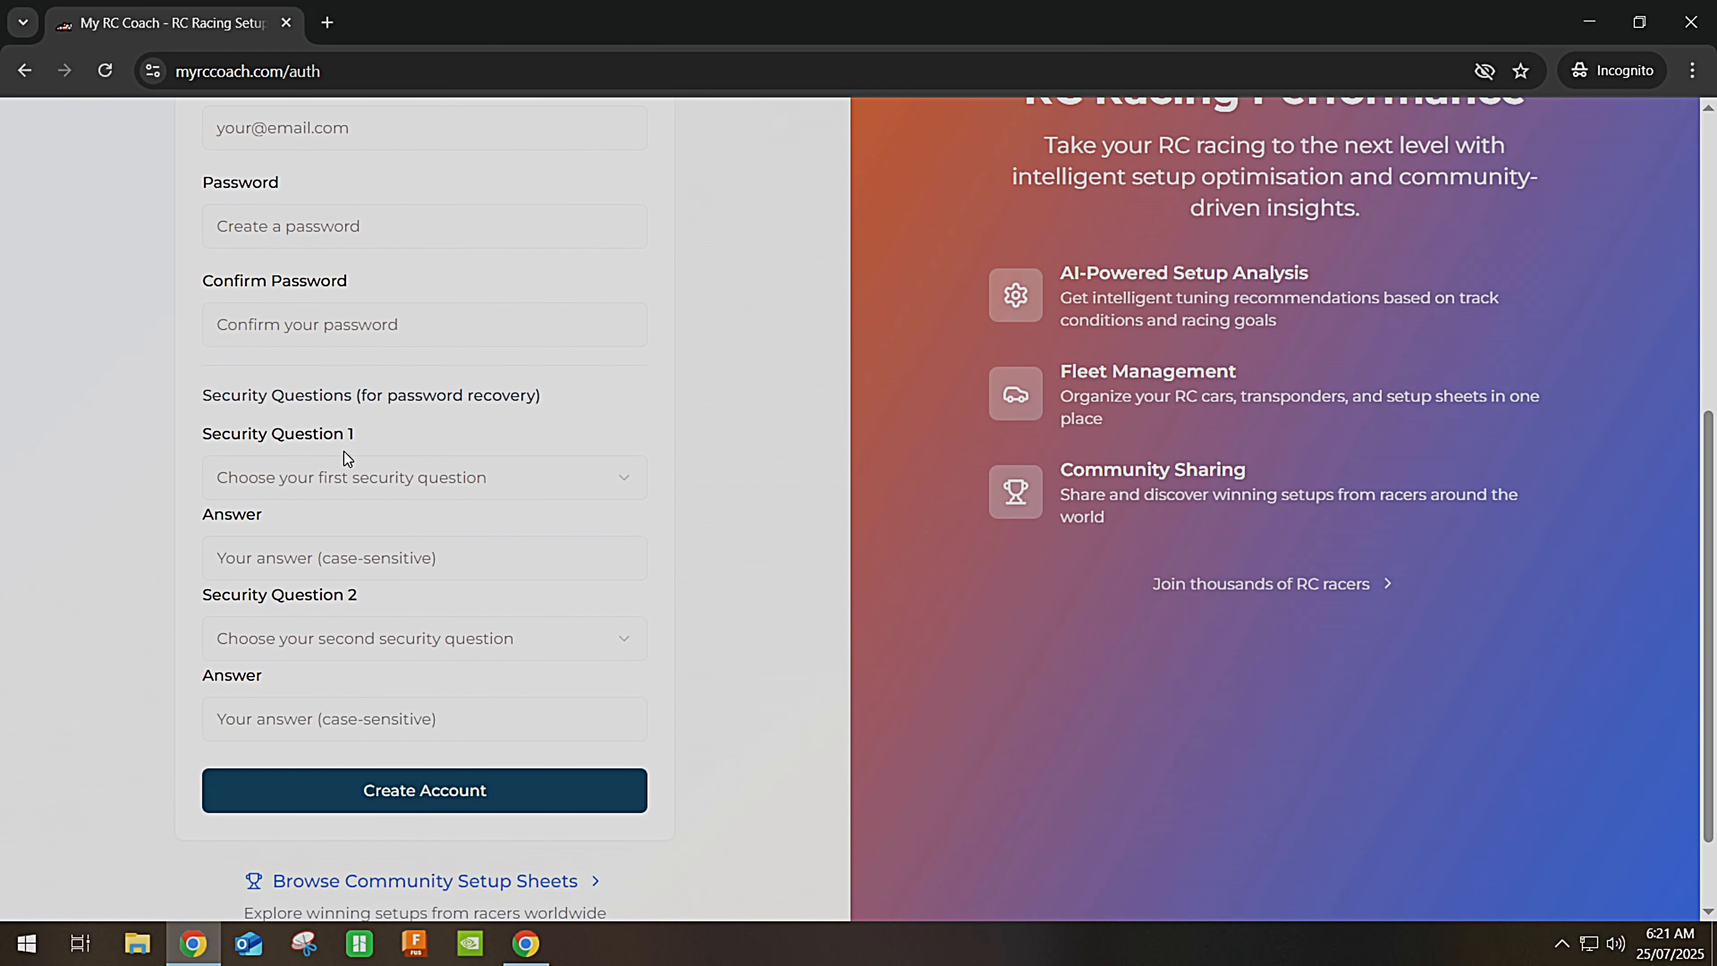
scroll(346, 459, "up", 4)
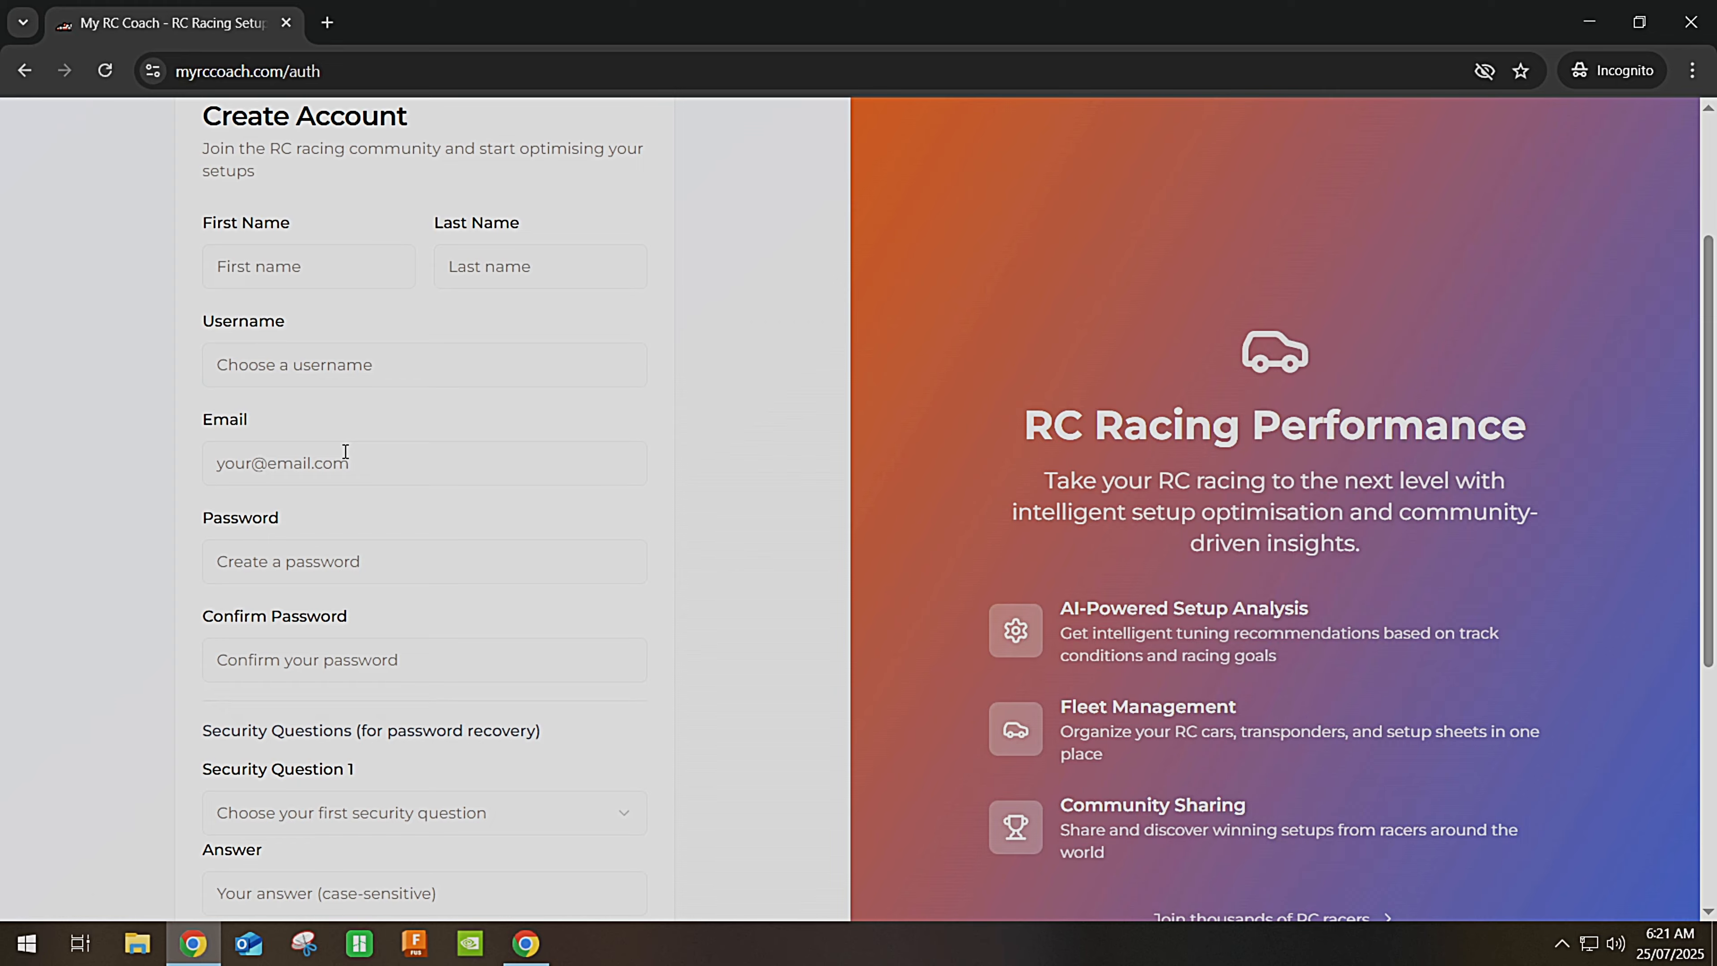
scroll(345, 451, "up", 3)
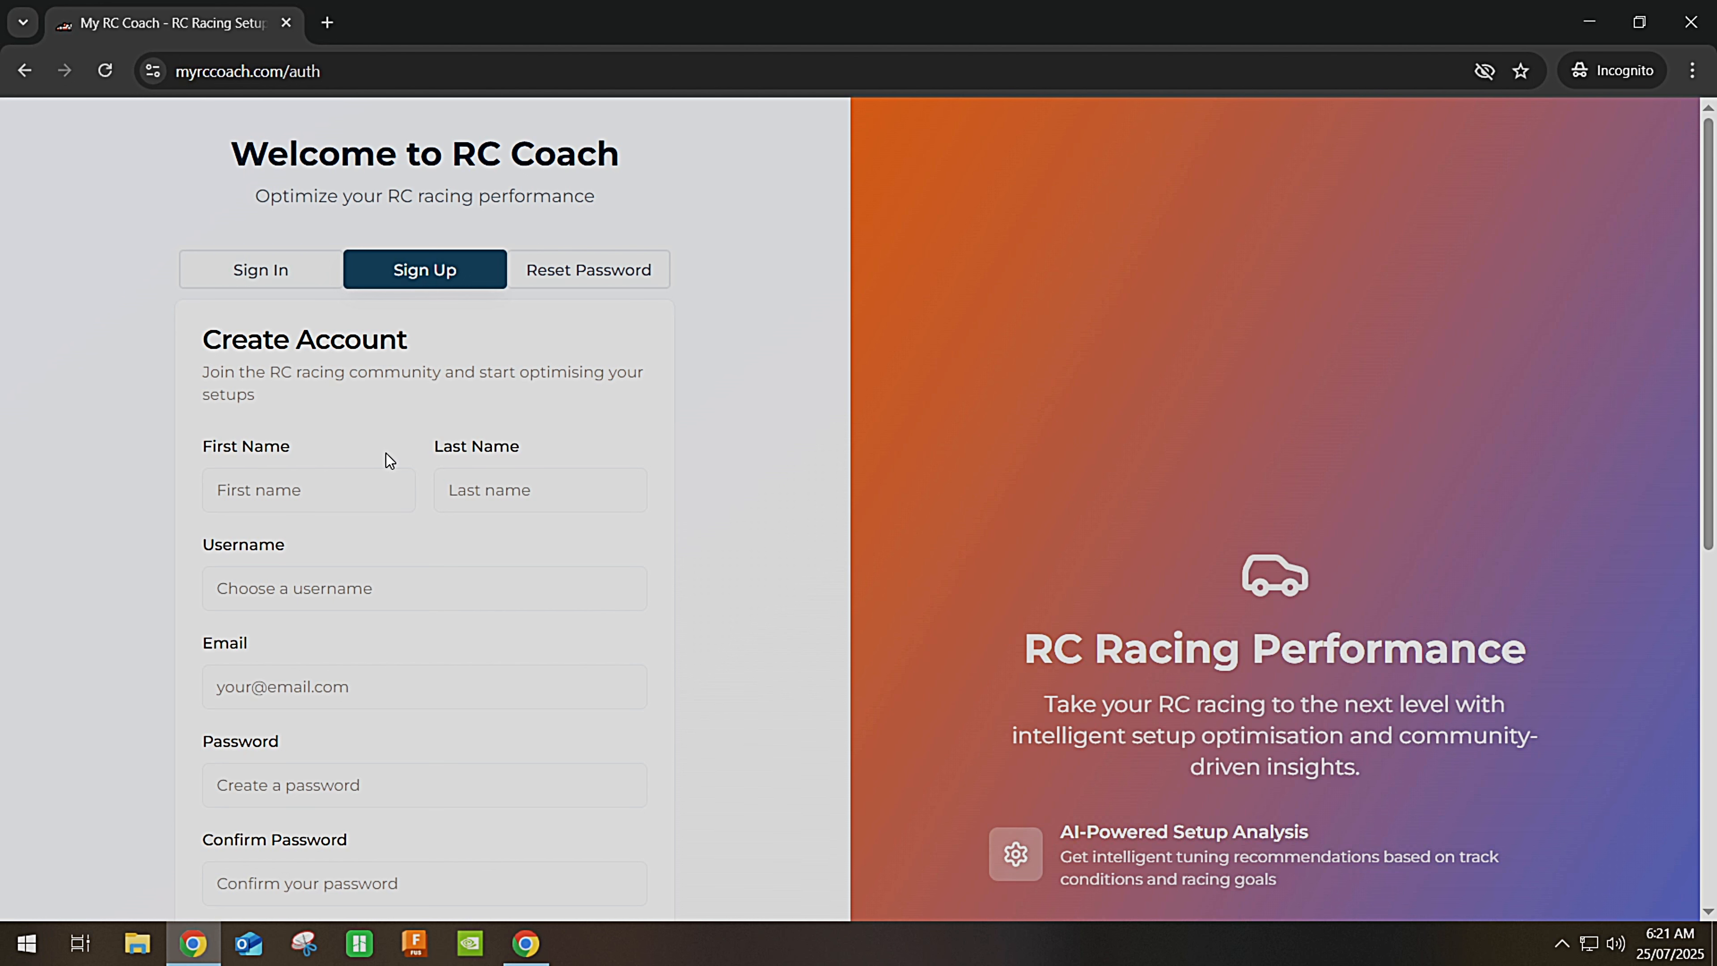
scroll(387, 454, "down", 1)
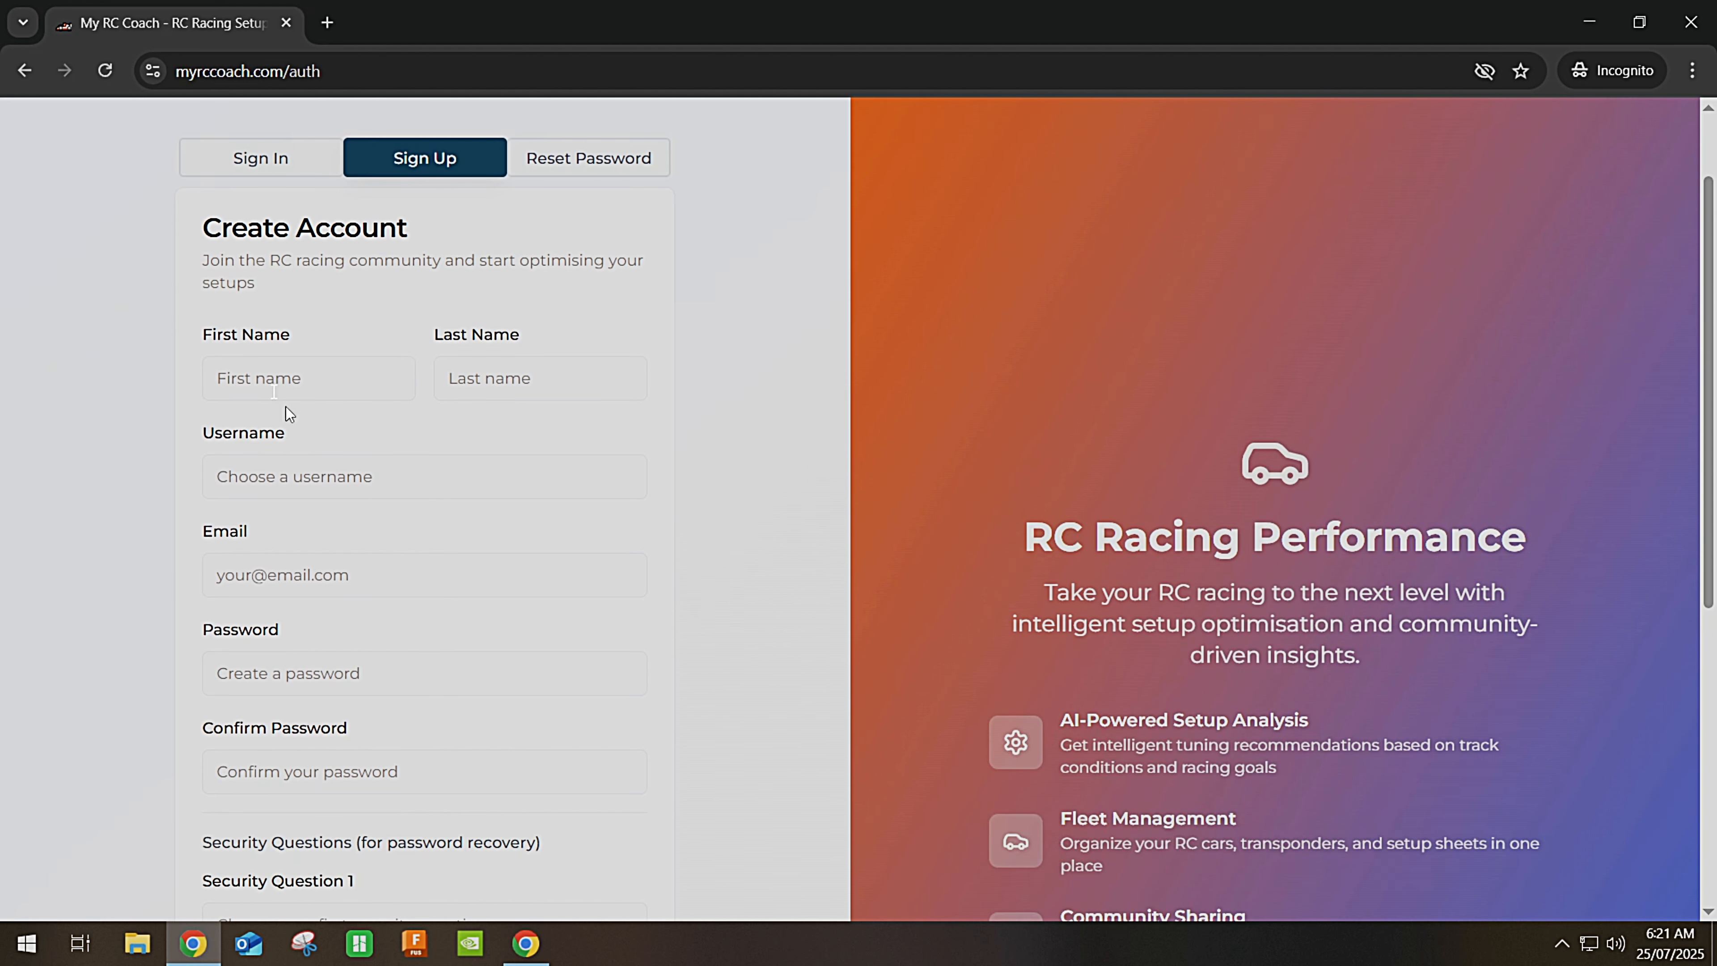
scroll(417, 447, "down", 1)
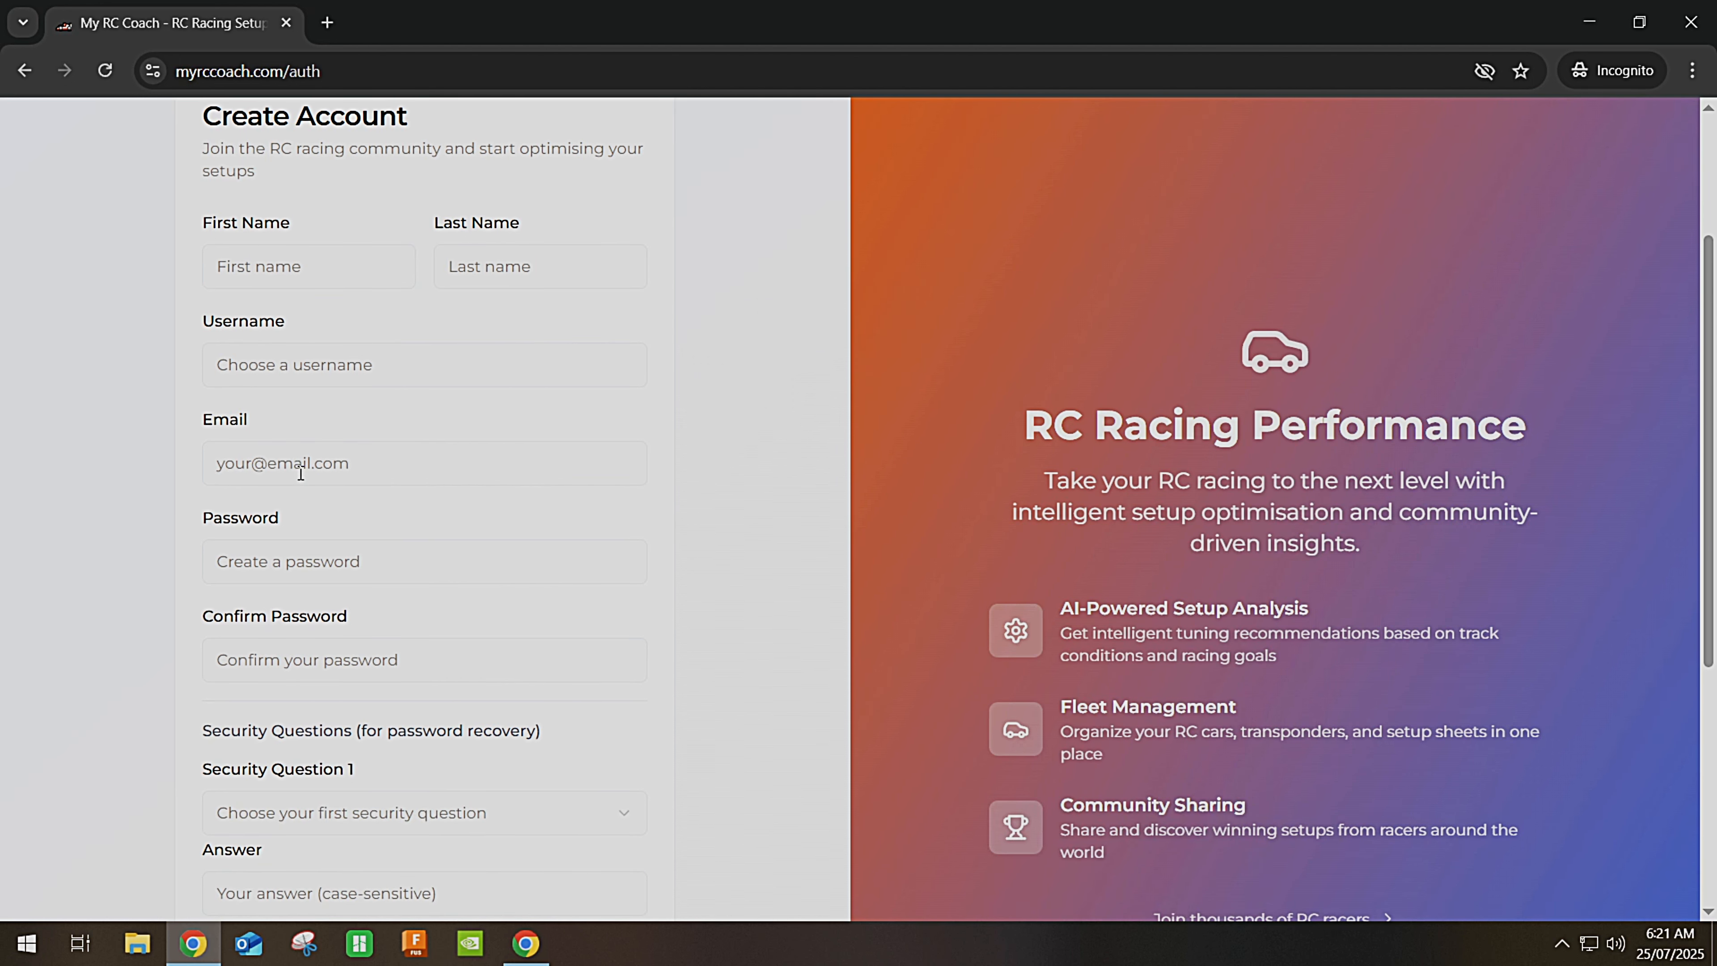
scroll(301, 474, "down", 1)
scroll(300, 472, "down", 1)
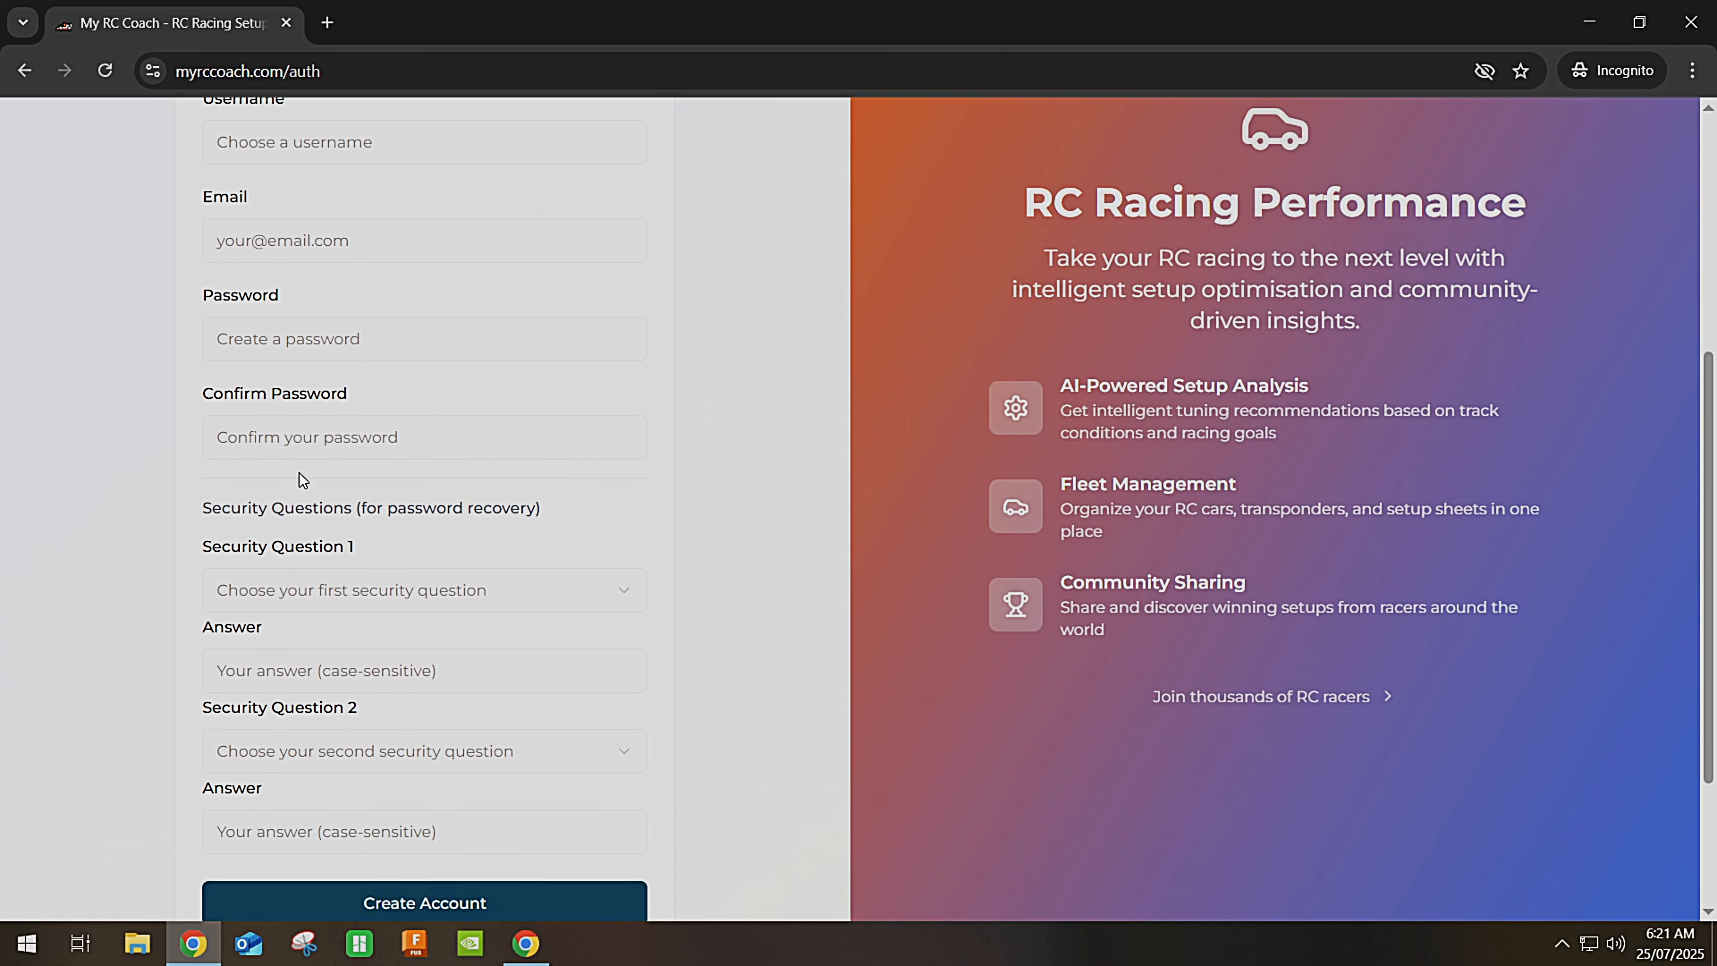
scroll(300, 473, "down", 1)
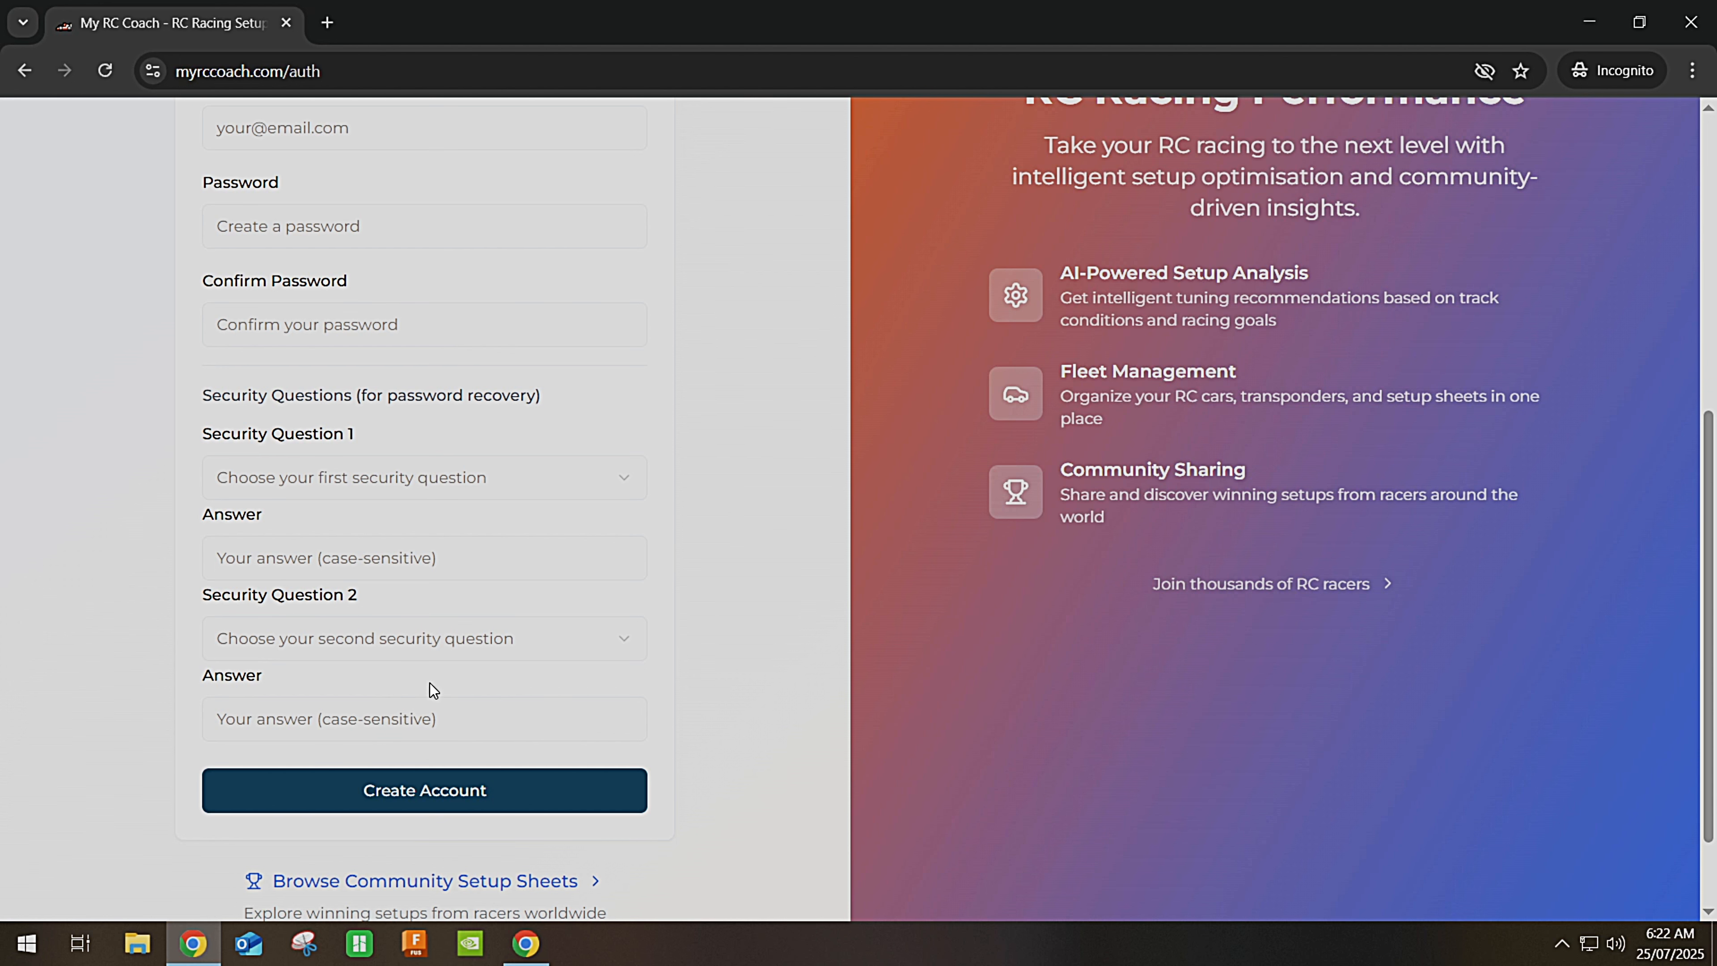
scroll(431, 684, "up", 1)
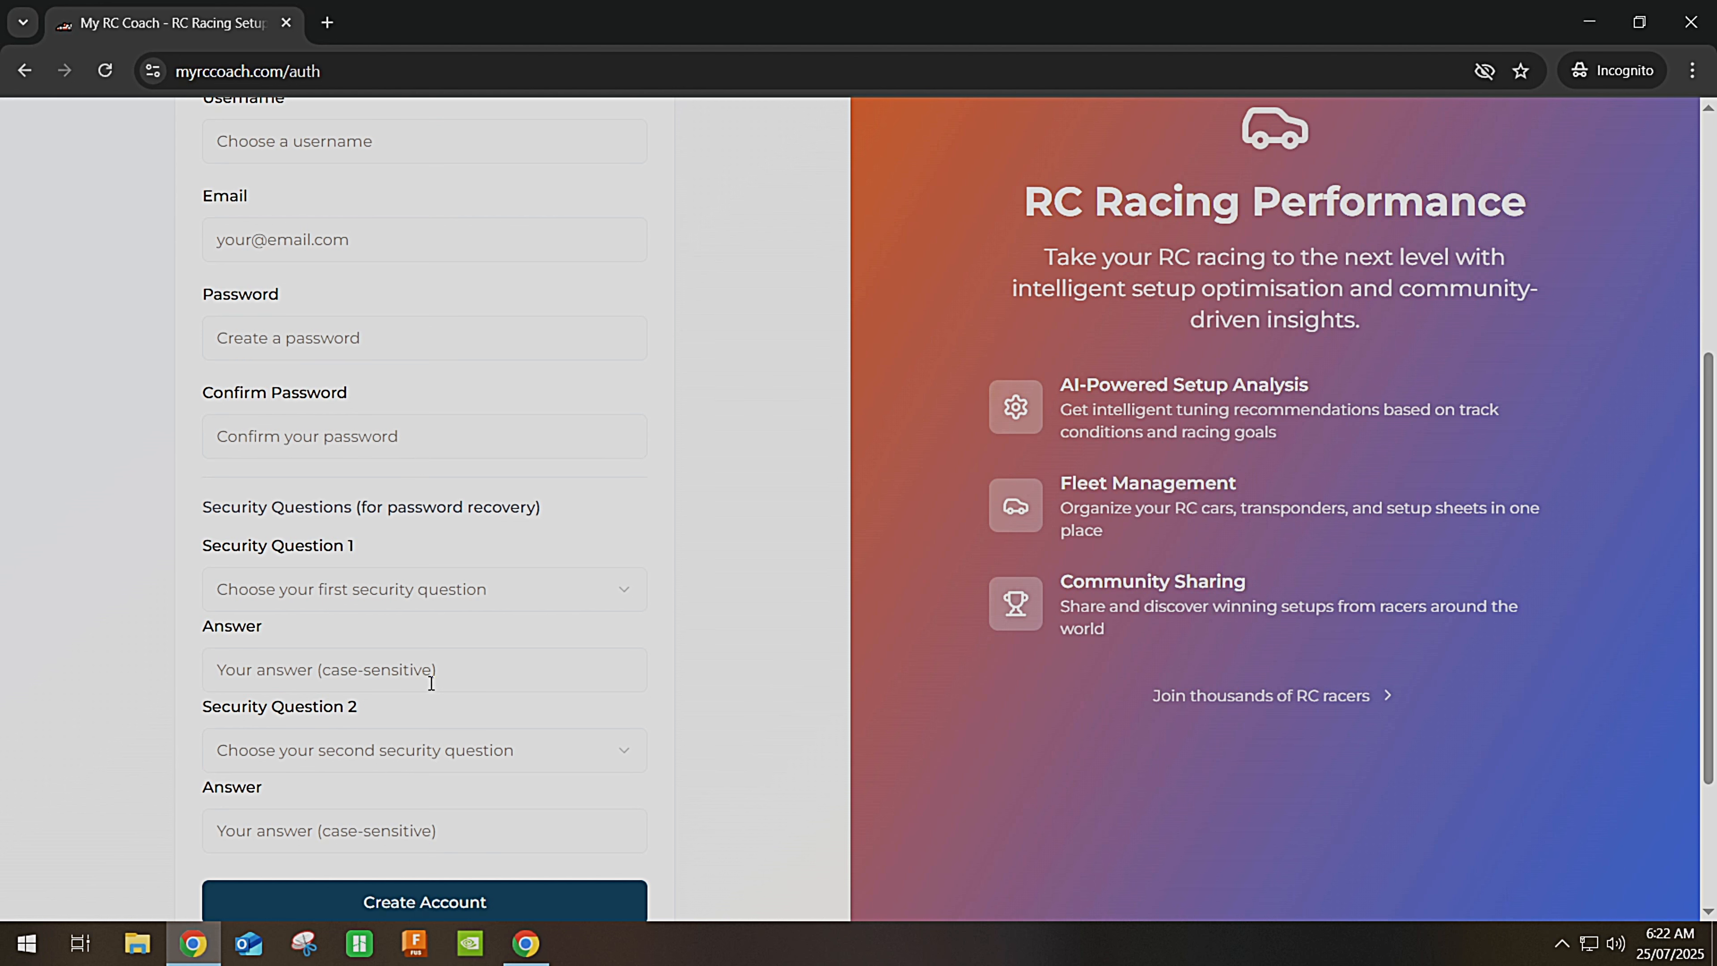
scroll(439, 696, "up", 1)
scroll(432, 744, "down", 3)
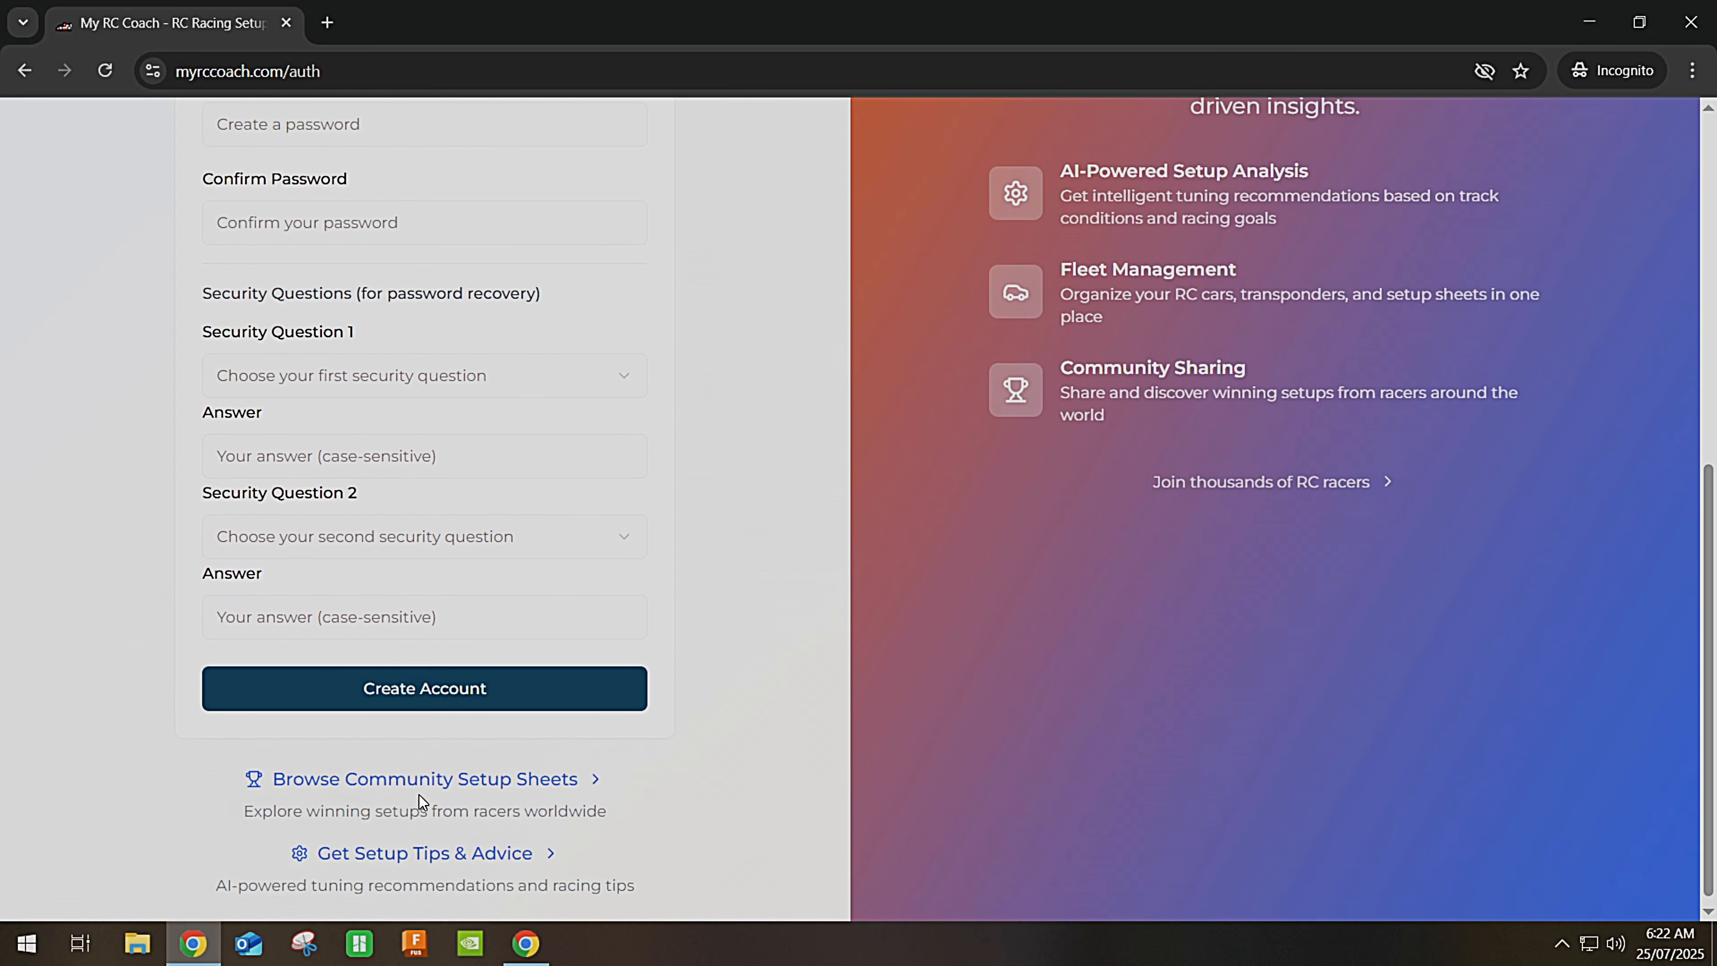
scroll(419, 795, "up", 1)
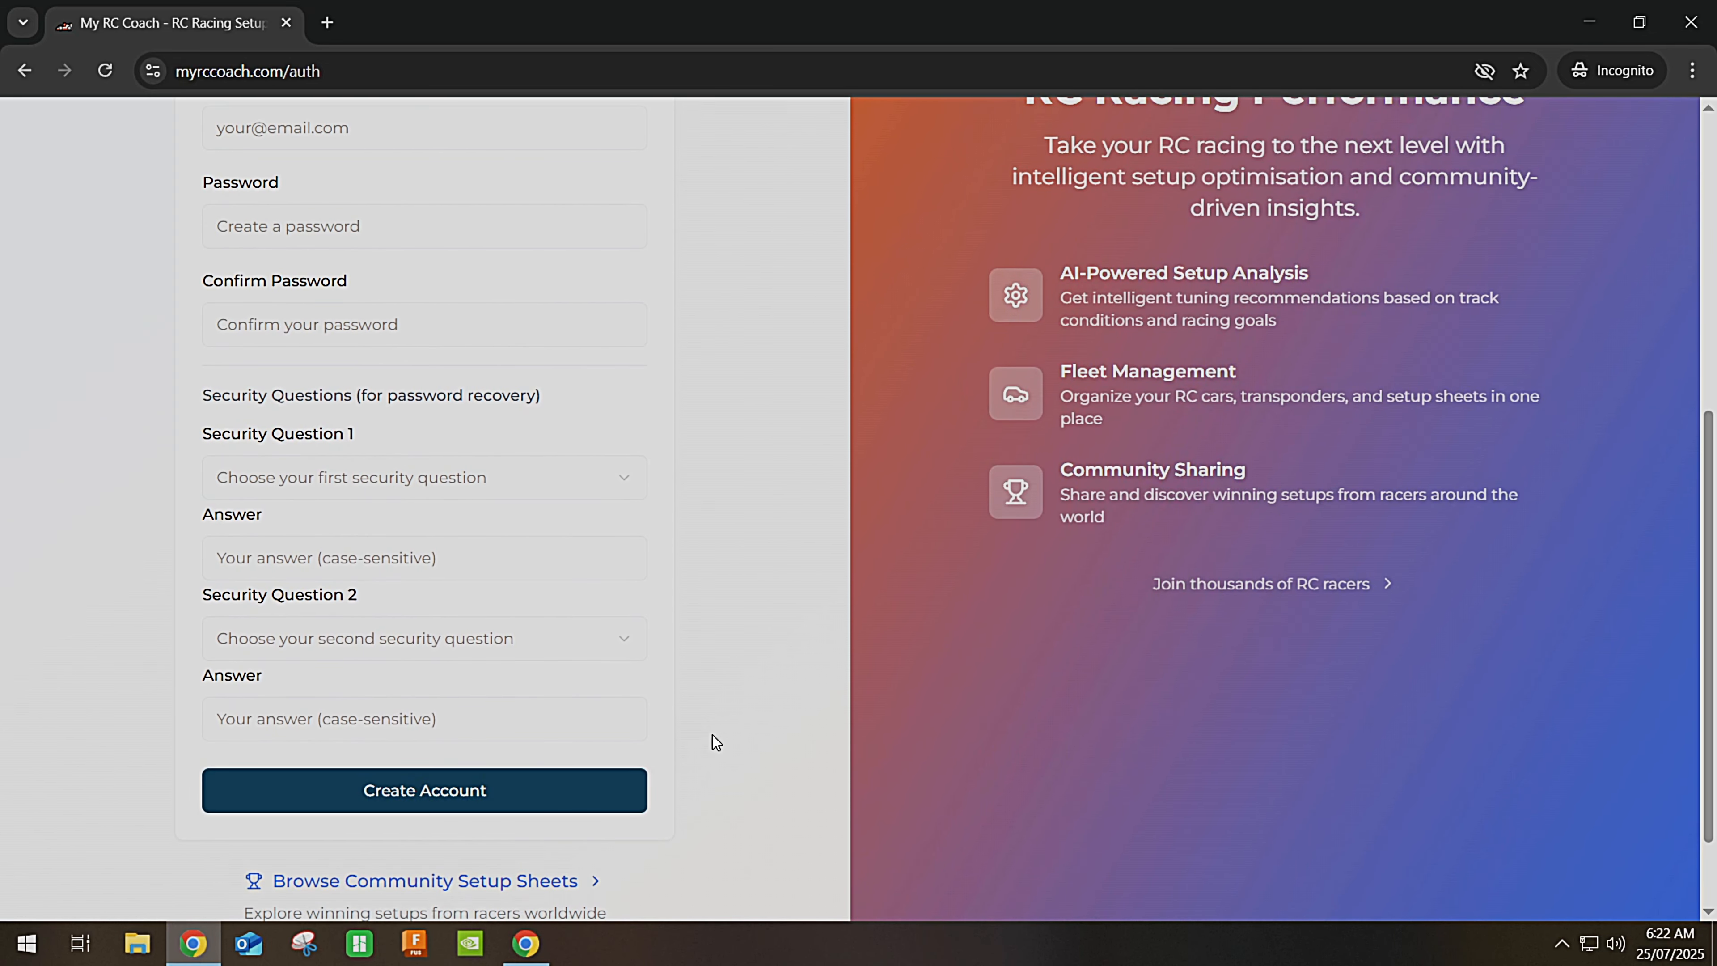
scroll(711, 737, "down", 1)
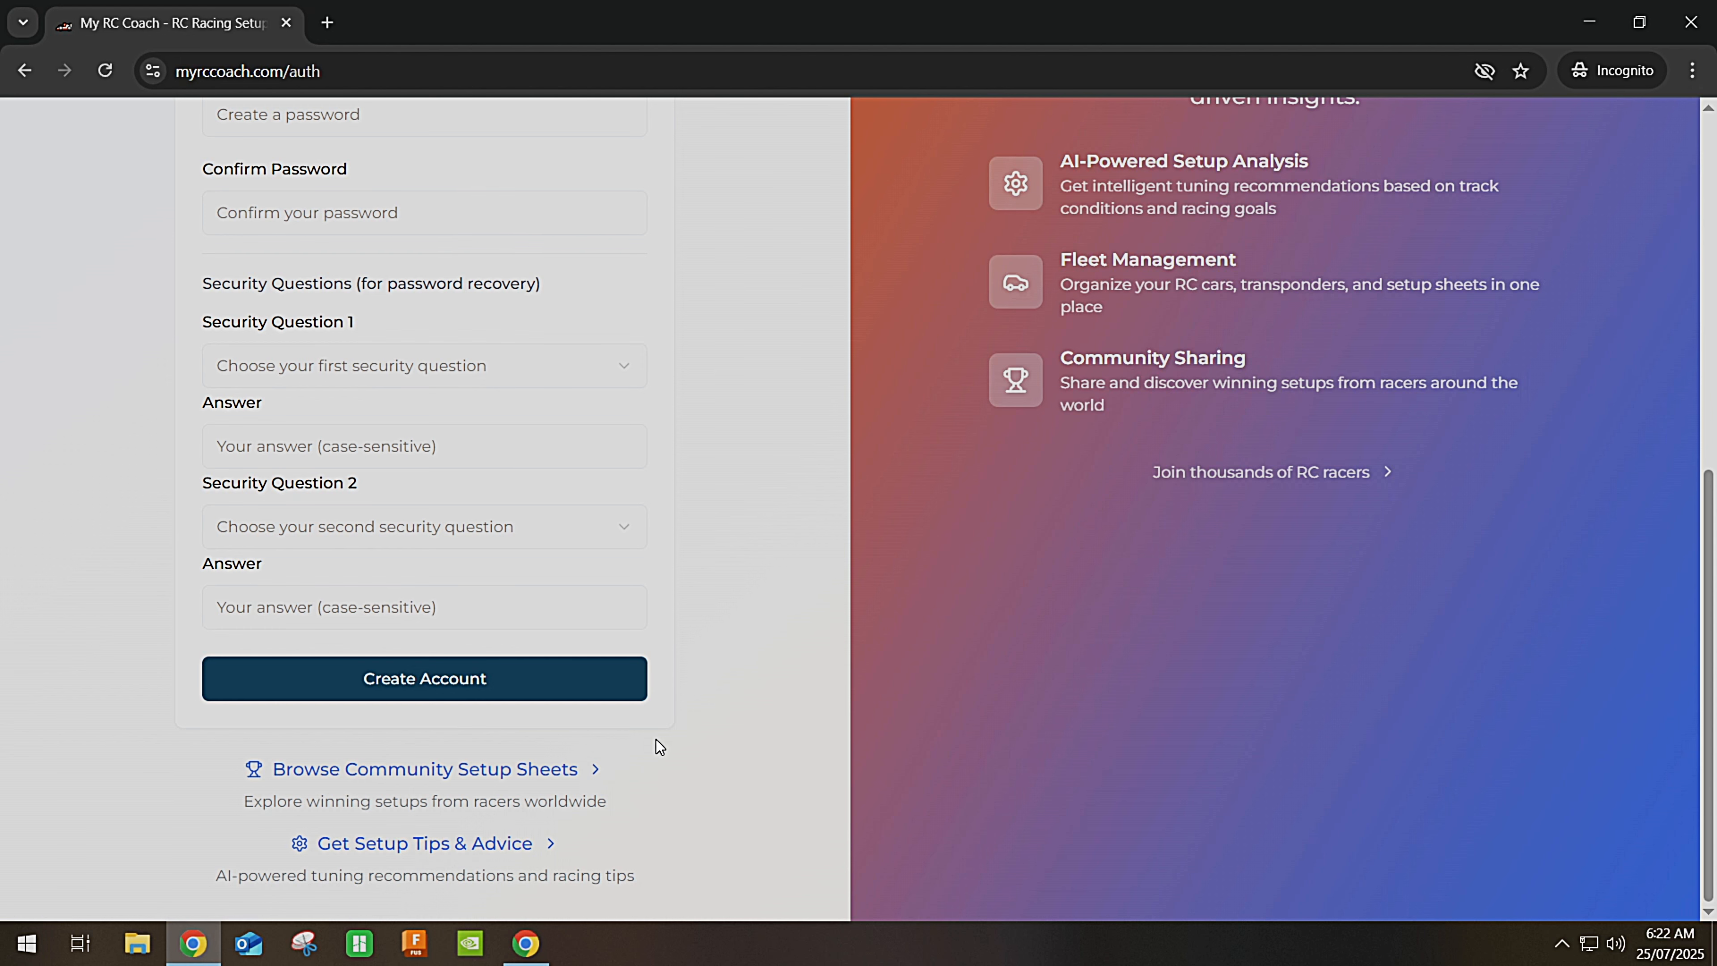
scroll(656, 739, "up", 10)
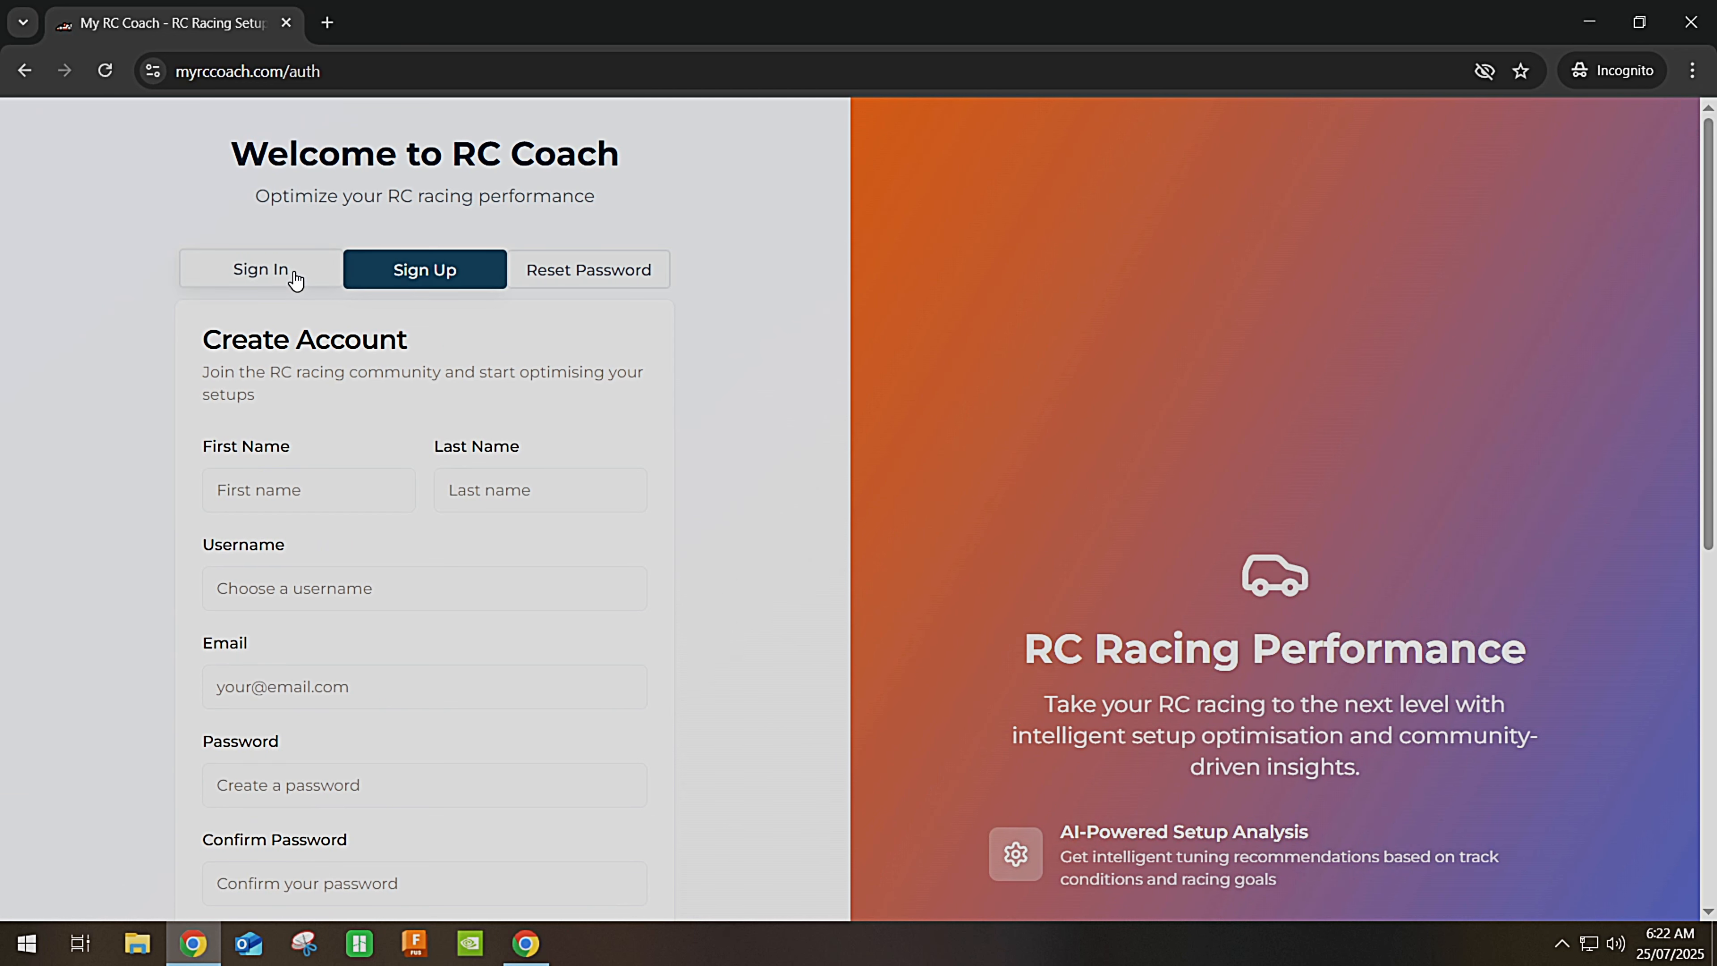
Sign in to the existing account from the Sign In form to reach the dashboard.
left_click(295, 279)
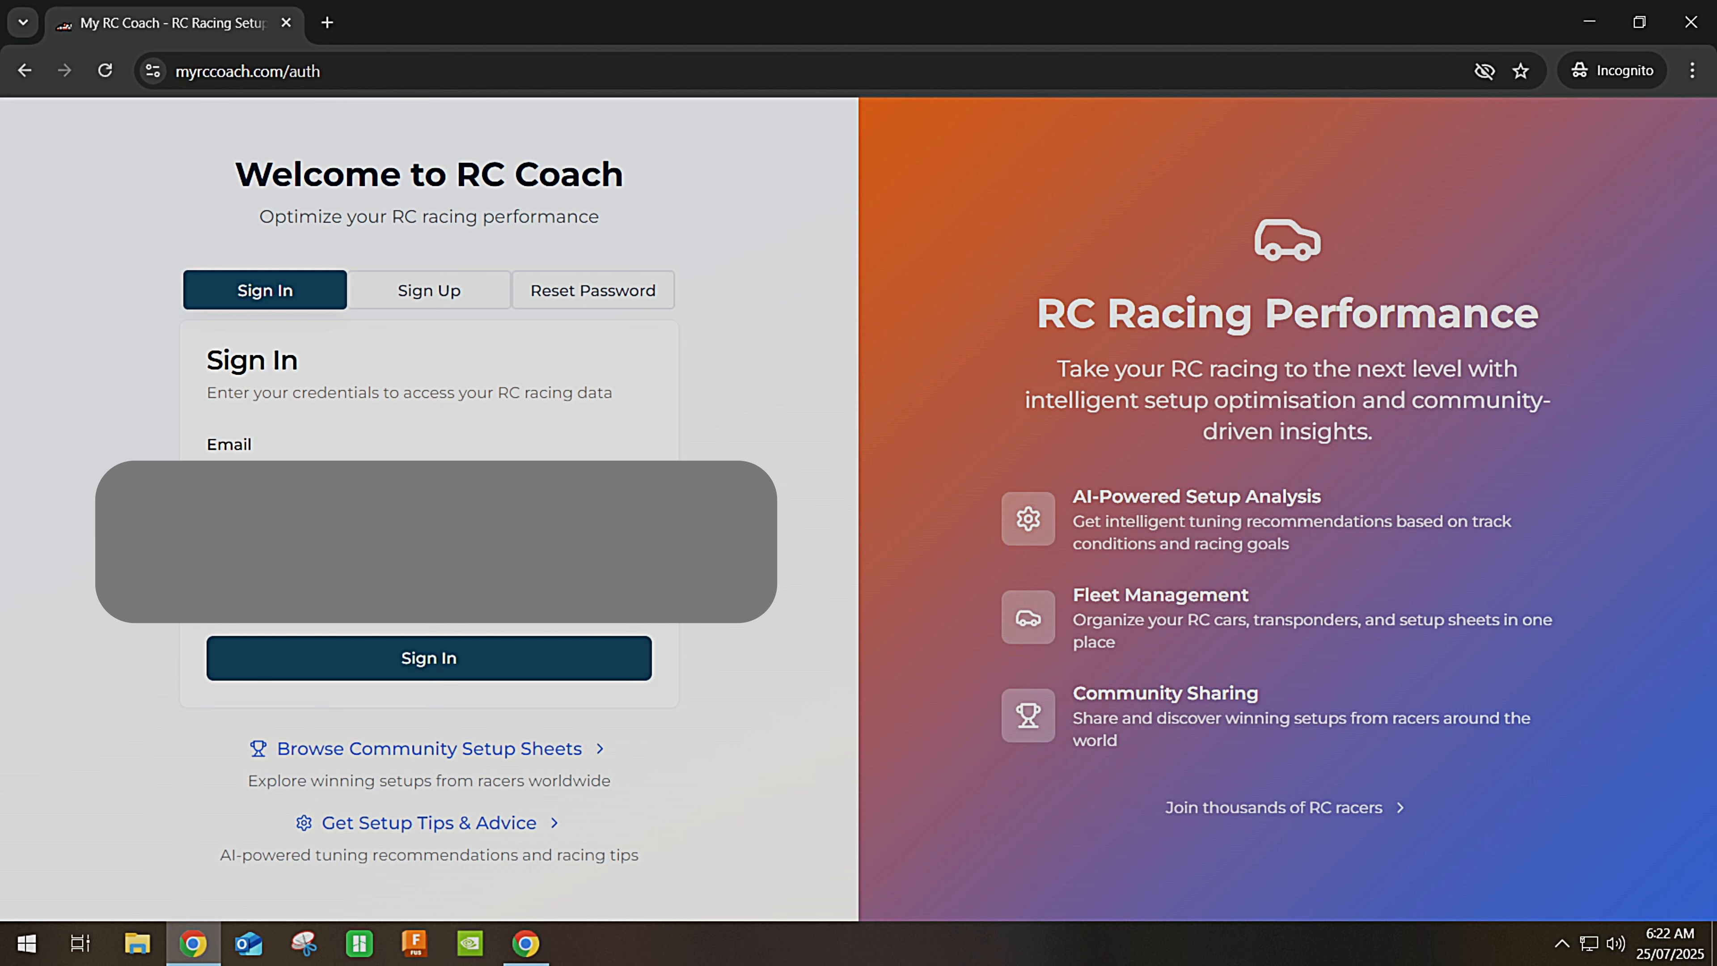
left_click(364, 658)
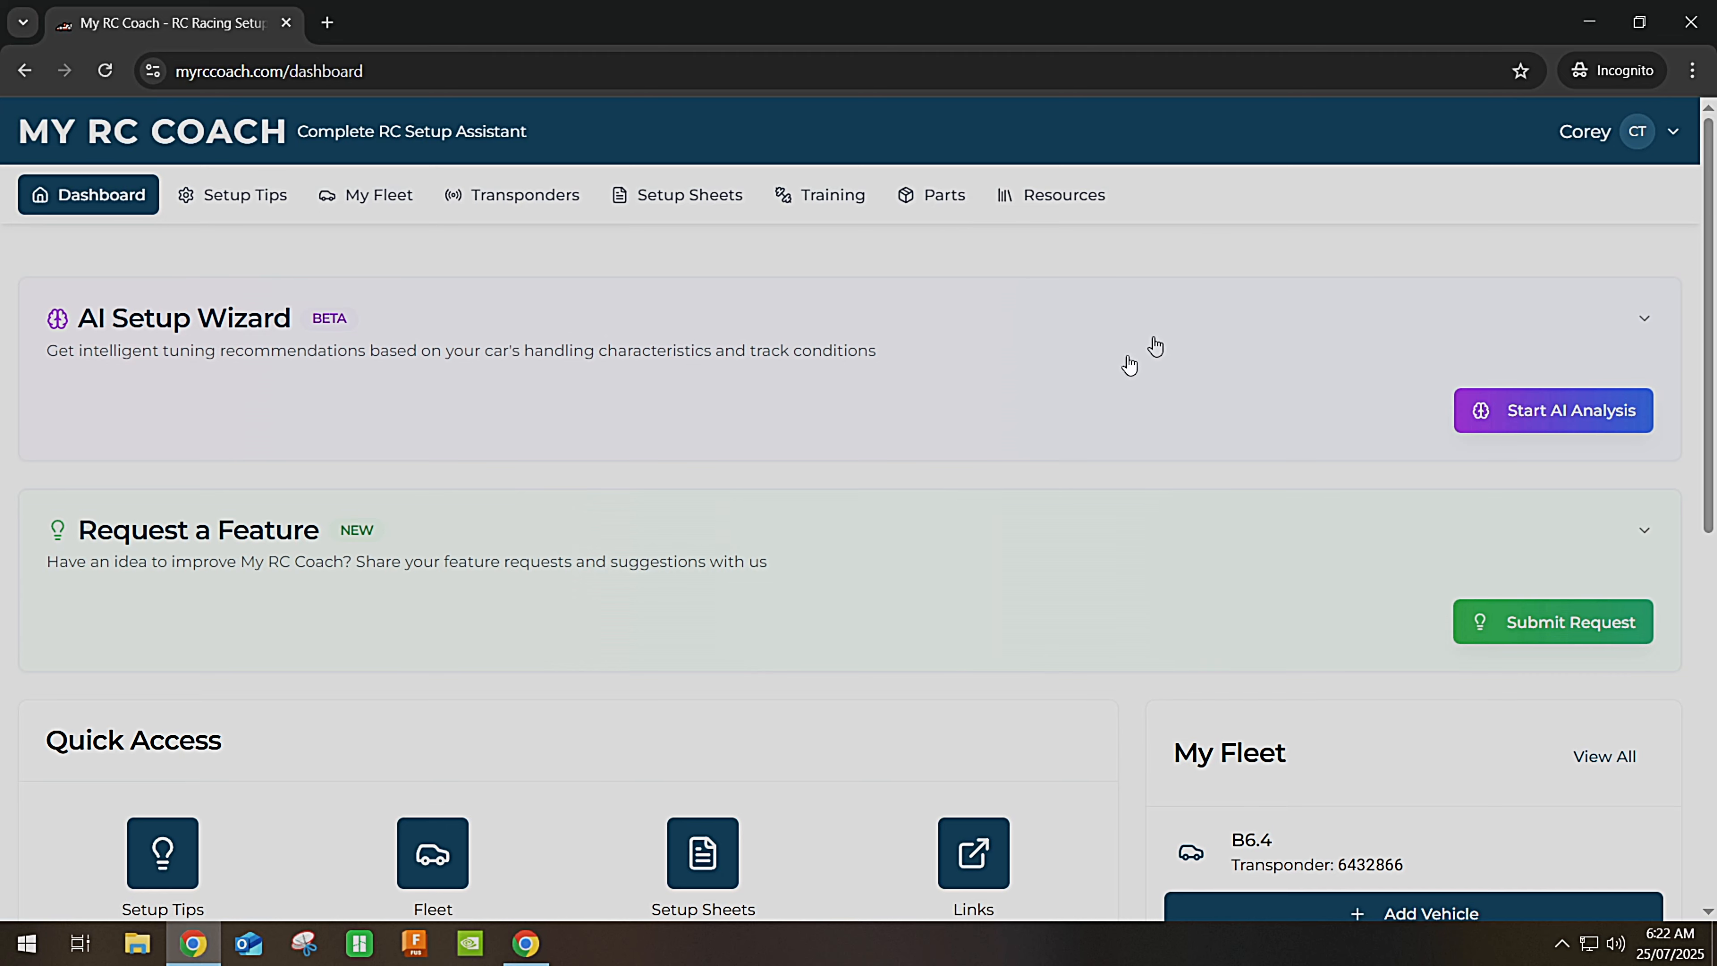
scroll(1000, 419, "down", 5)
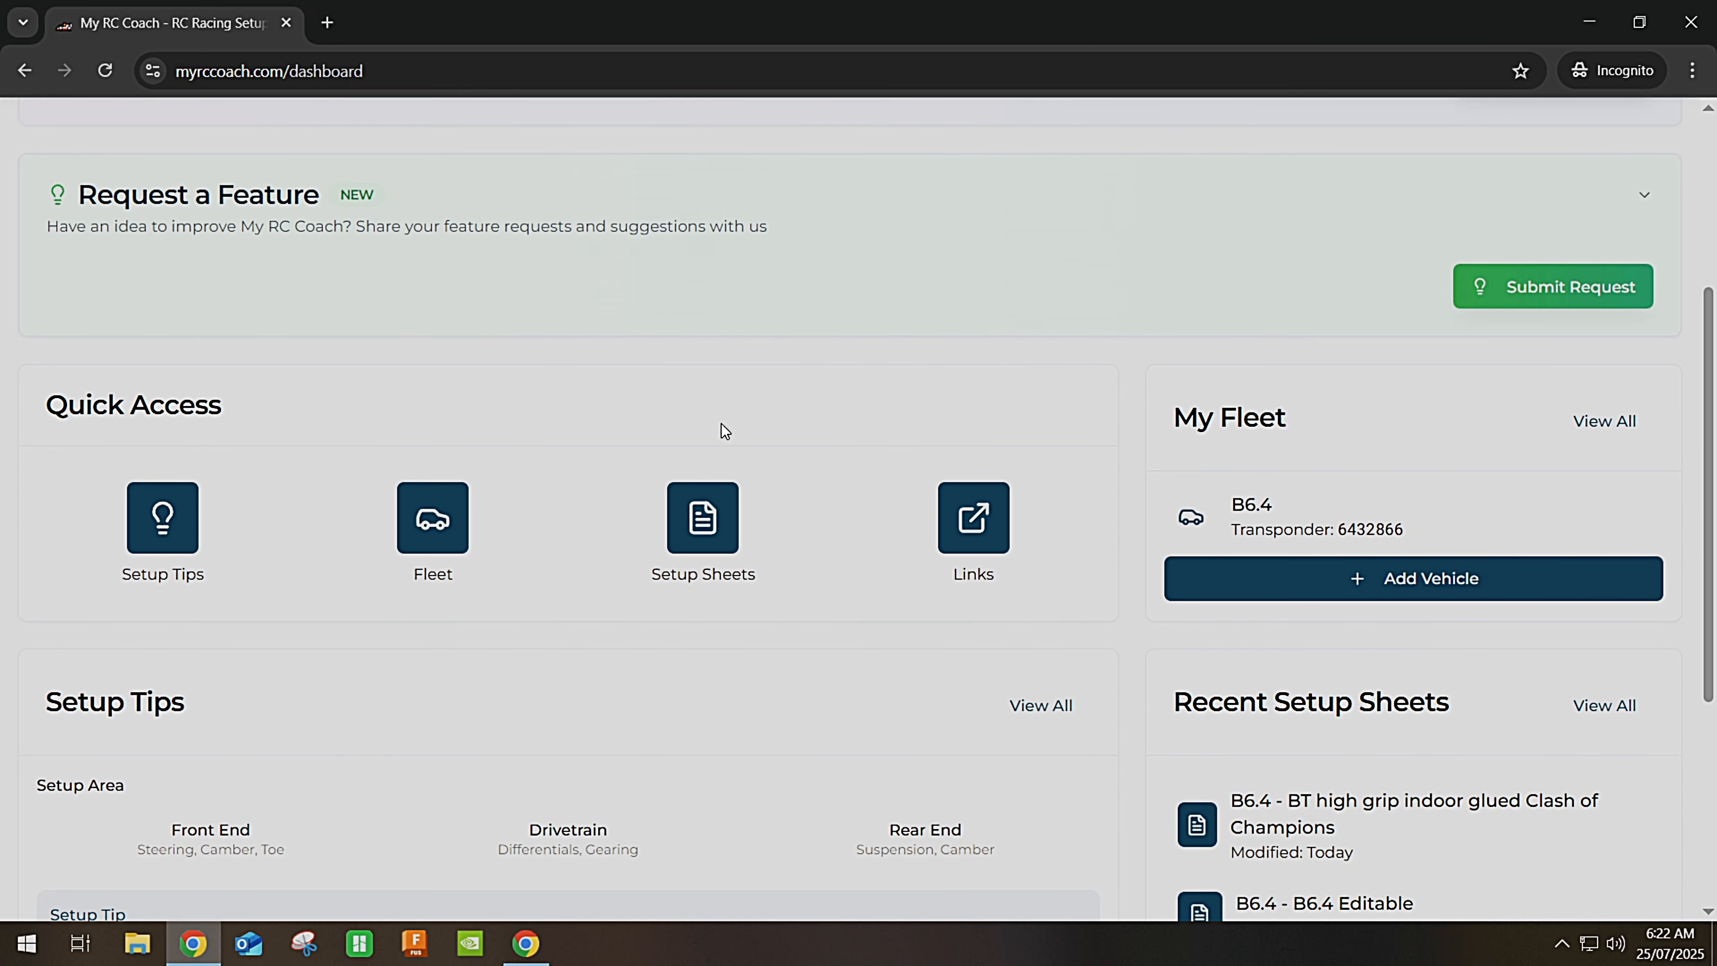
scroll(928, 607, "down", 5)
scroll(928, 607, "up", 10)
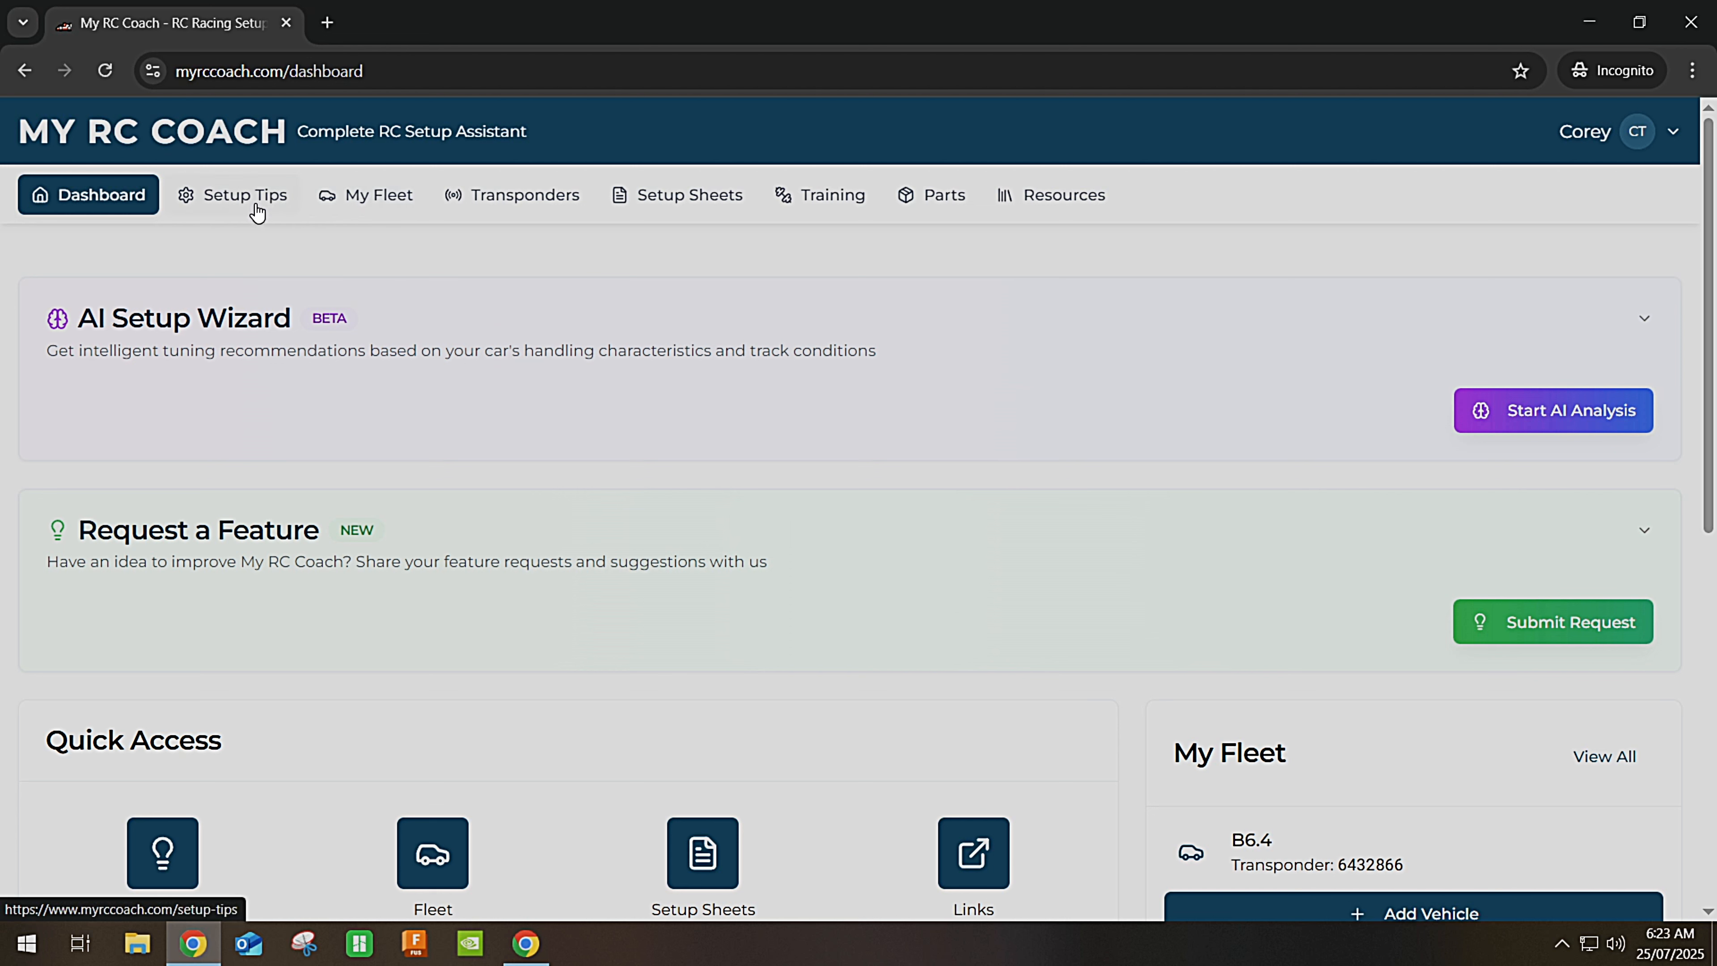
On My Fleet, review the B6.4 and its Transponder Register entry, then start a new vehicle.
left_click(383, 205)
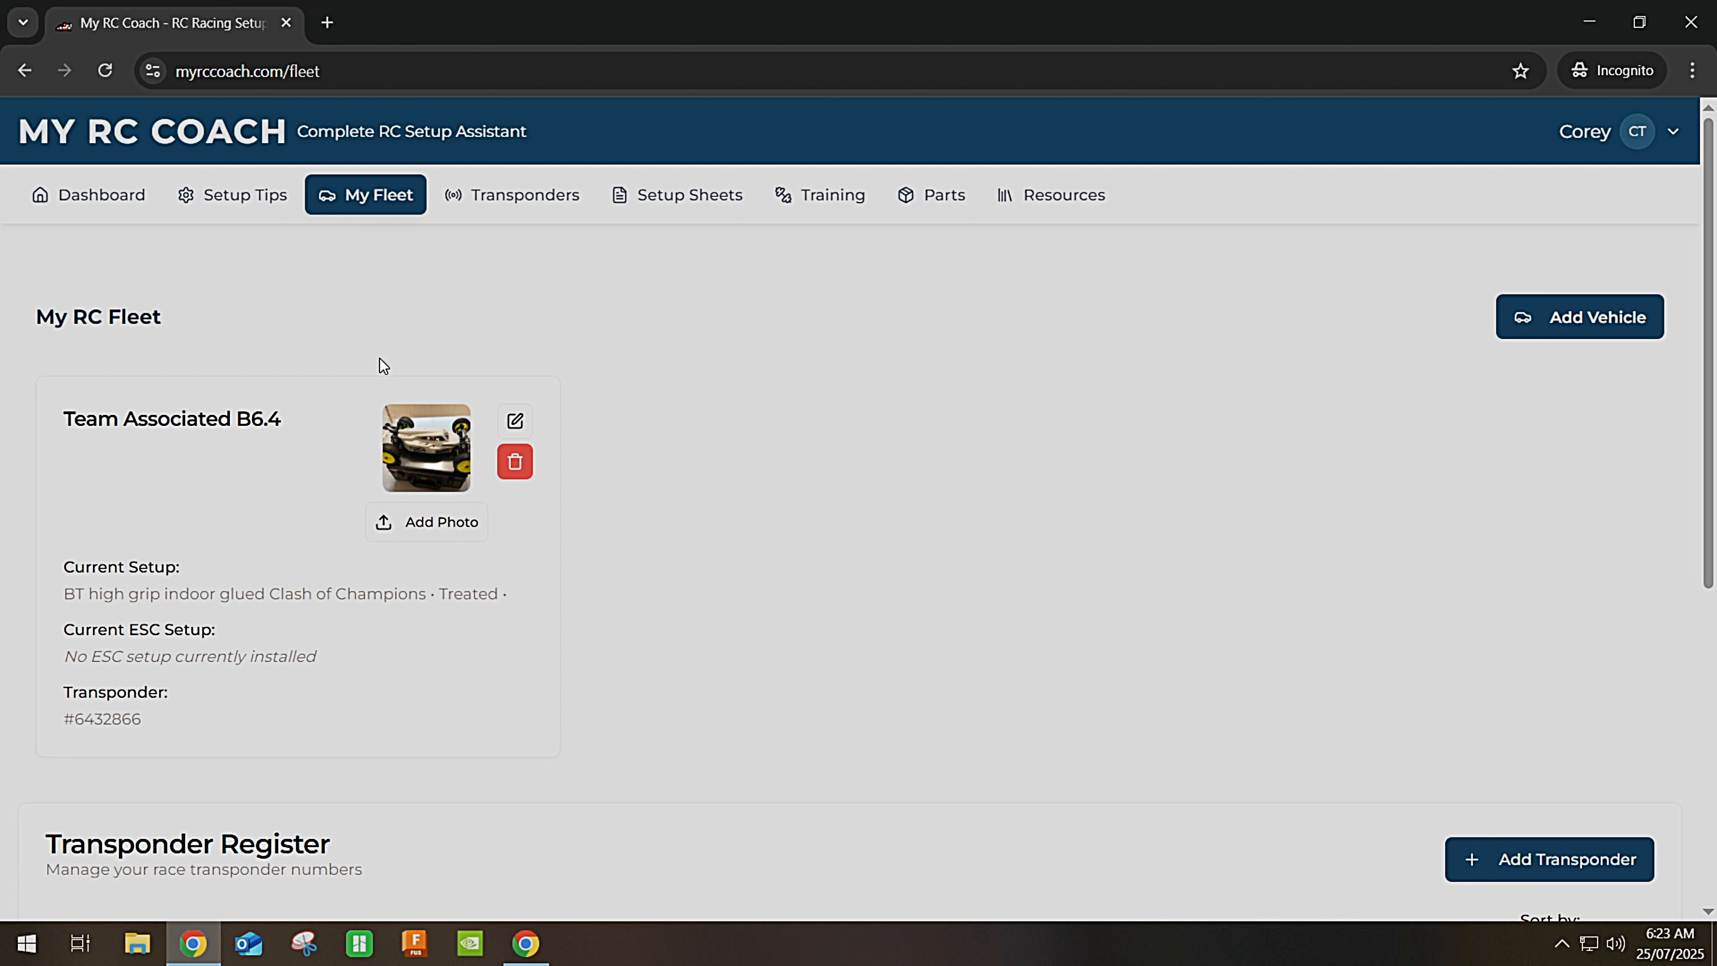
scroll(380, 358, "down", 2)
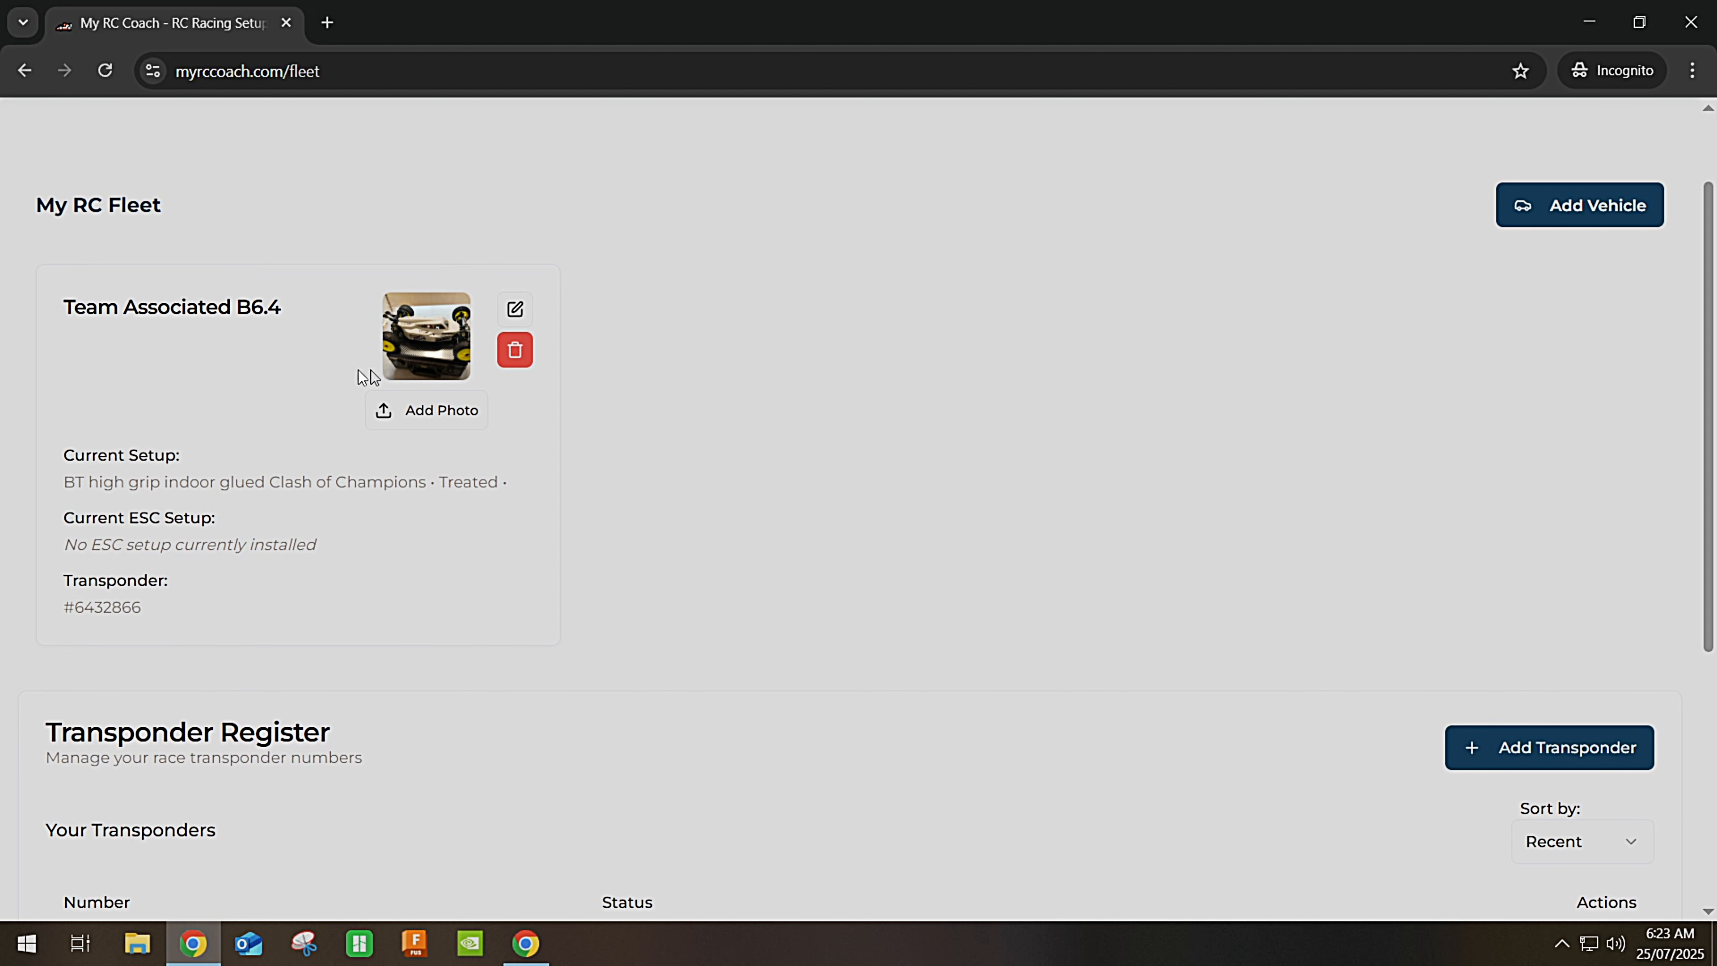
scroll(311, 370, "down", 2)
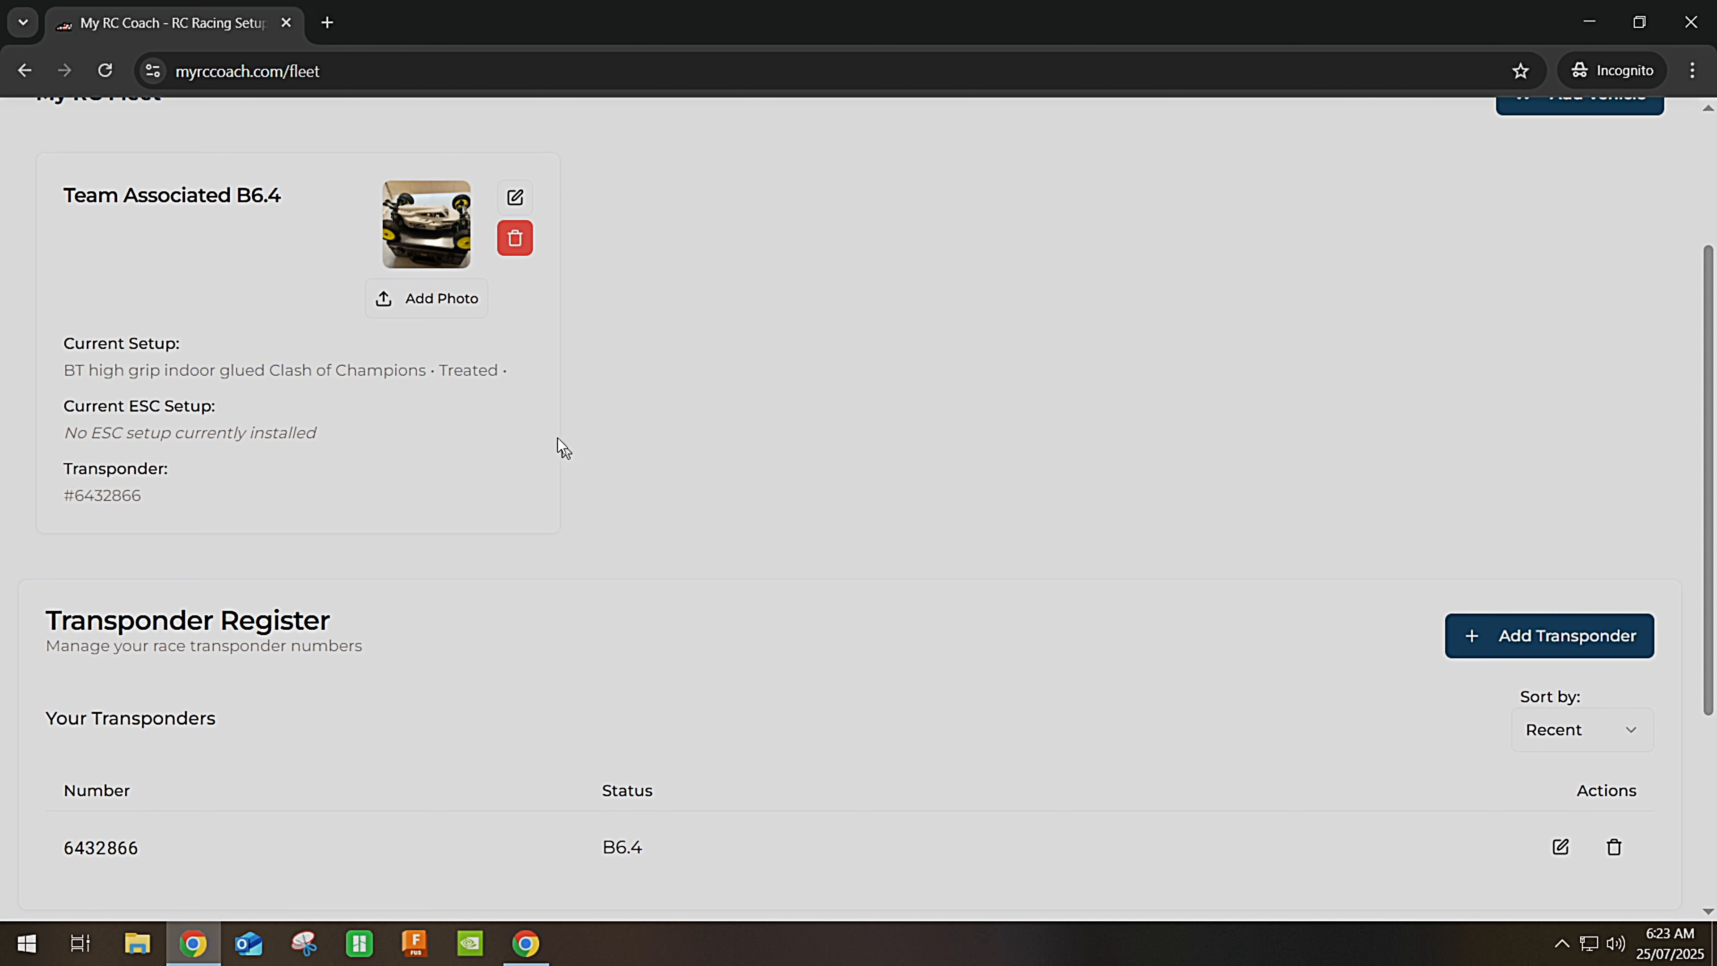
scroll(443, 408, "down", 2)
scroll(323, 435, "up", 2)
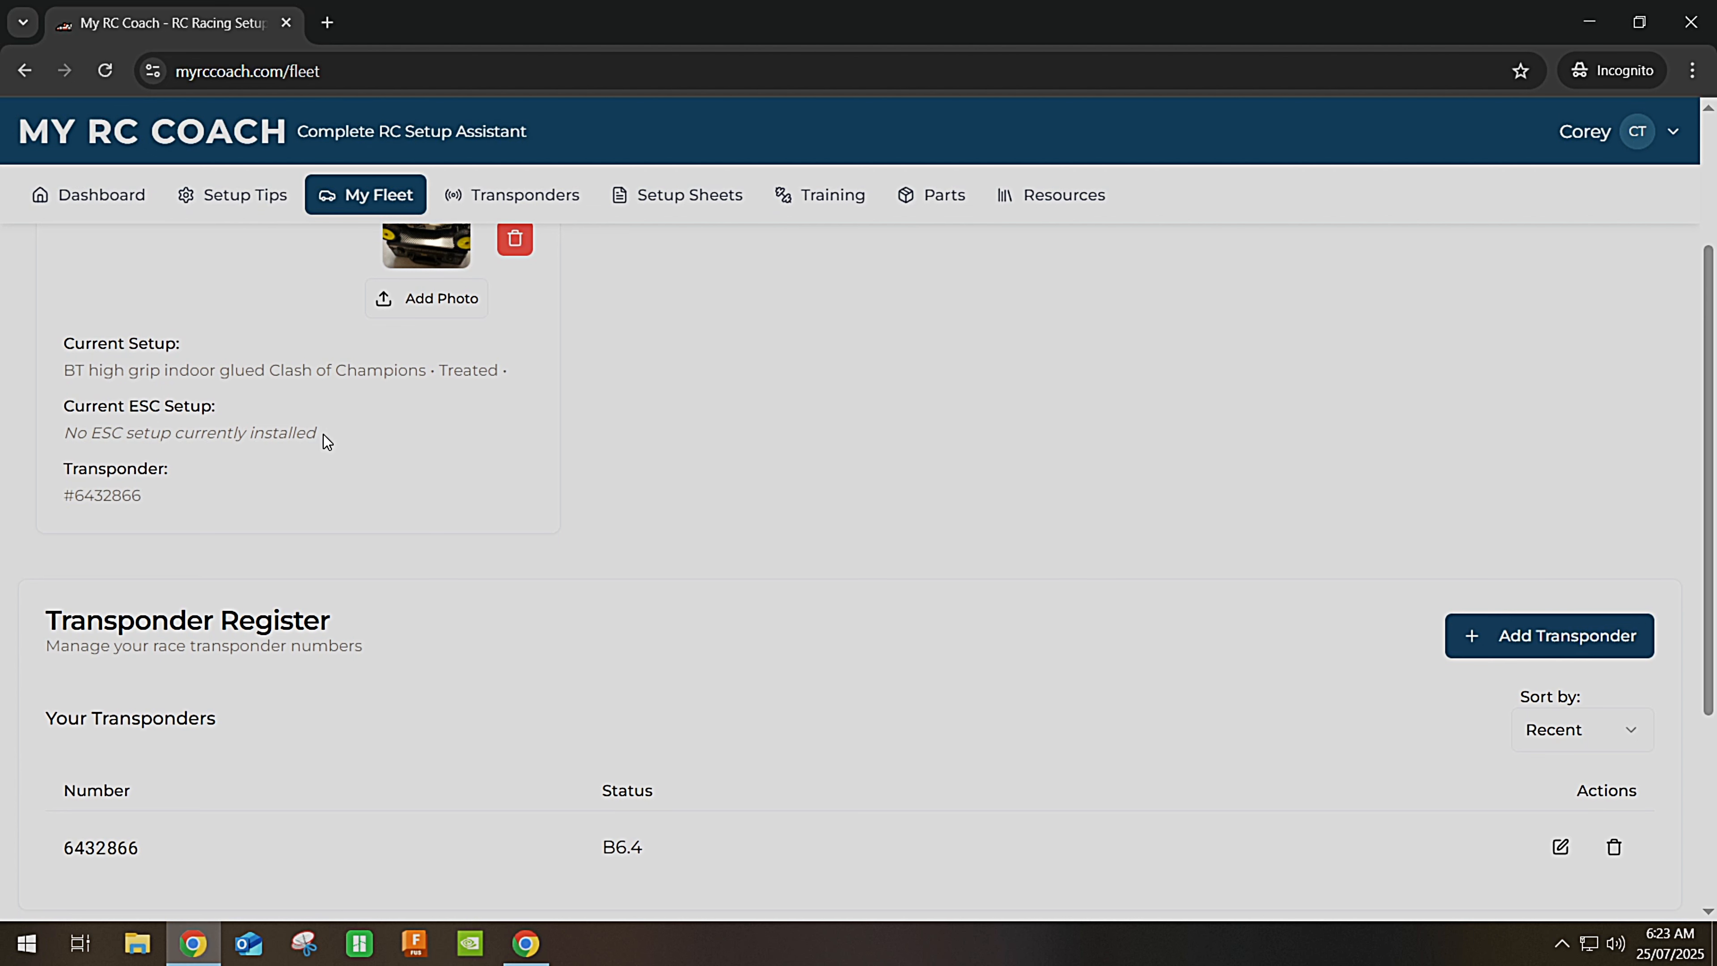
scroll(325, 435, "down", 3)
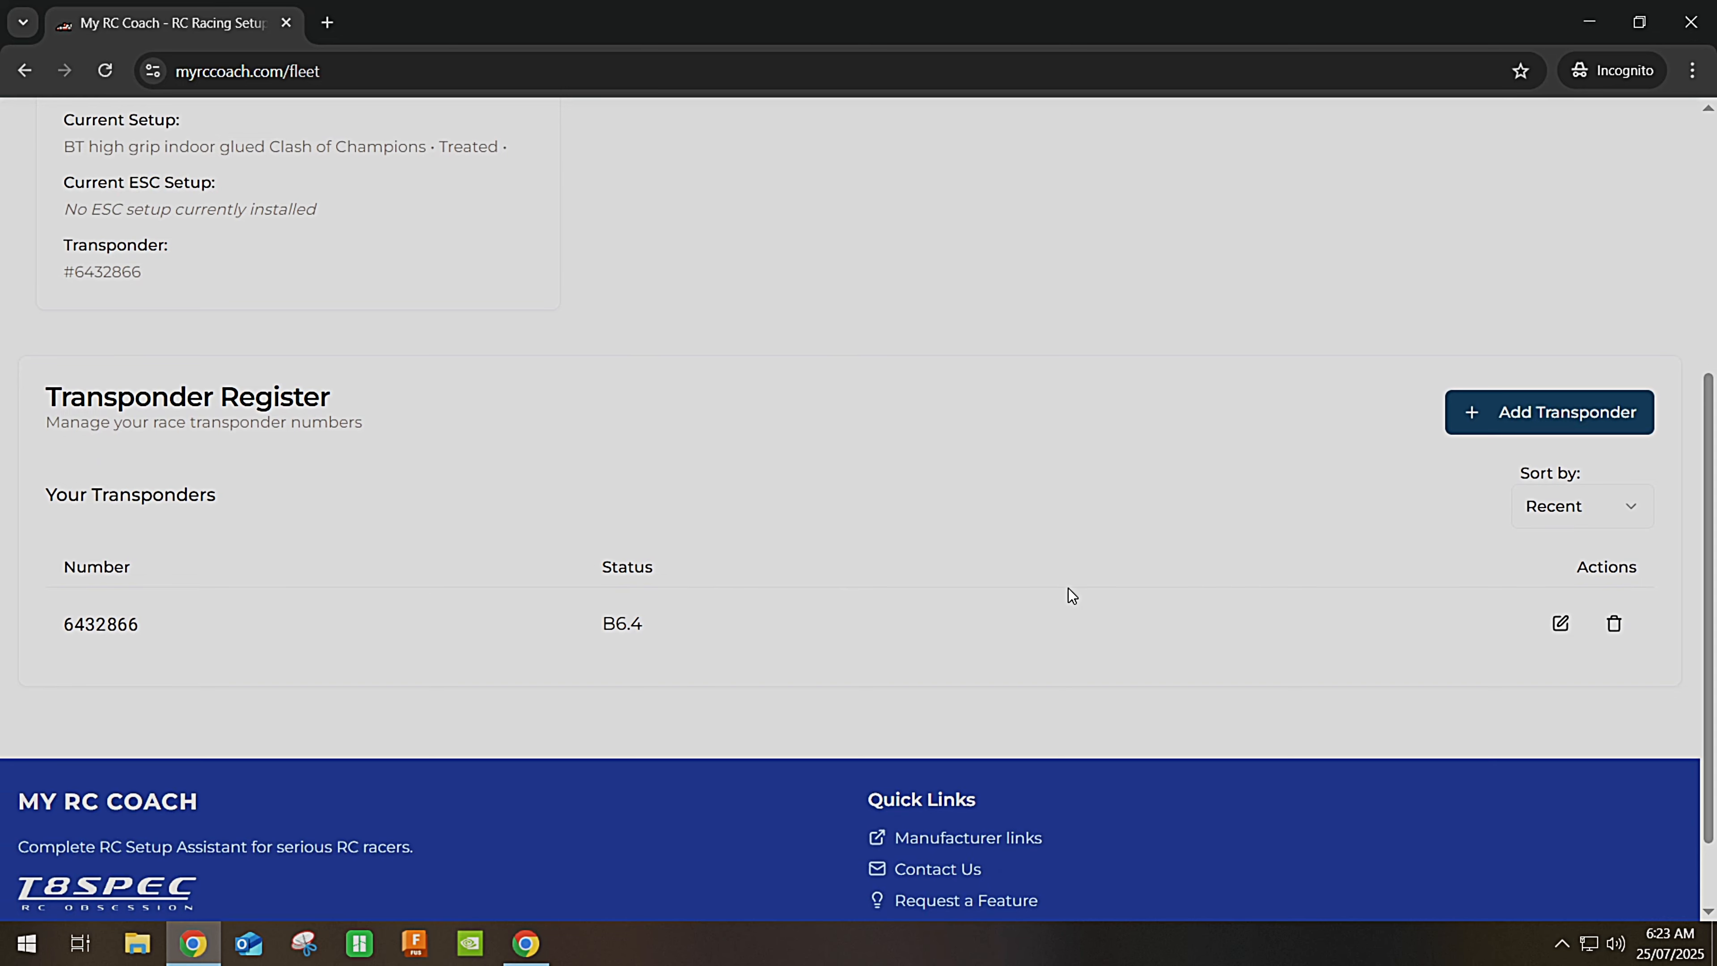
scroll(1069, 587, "up", 6)
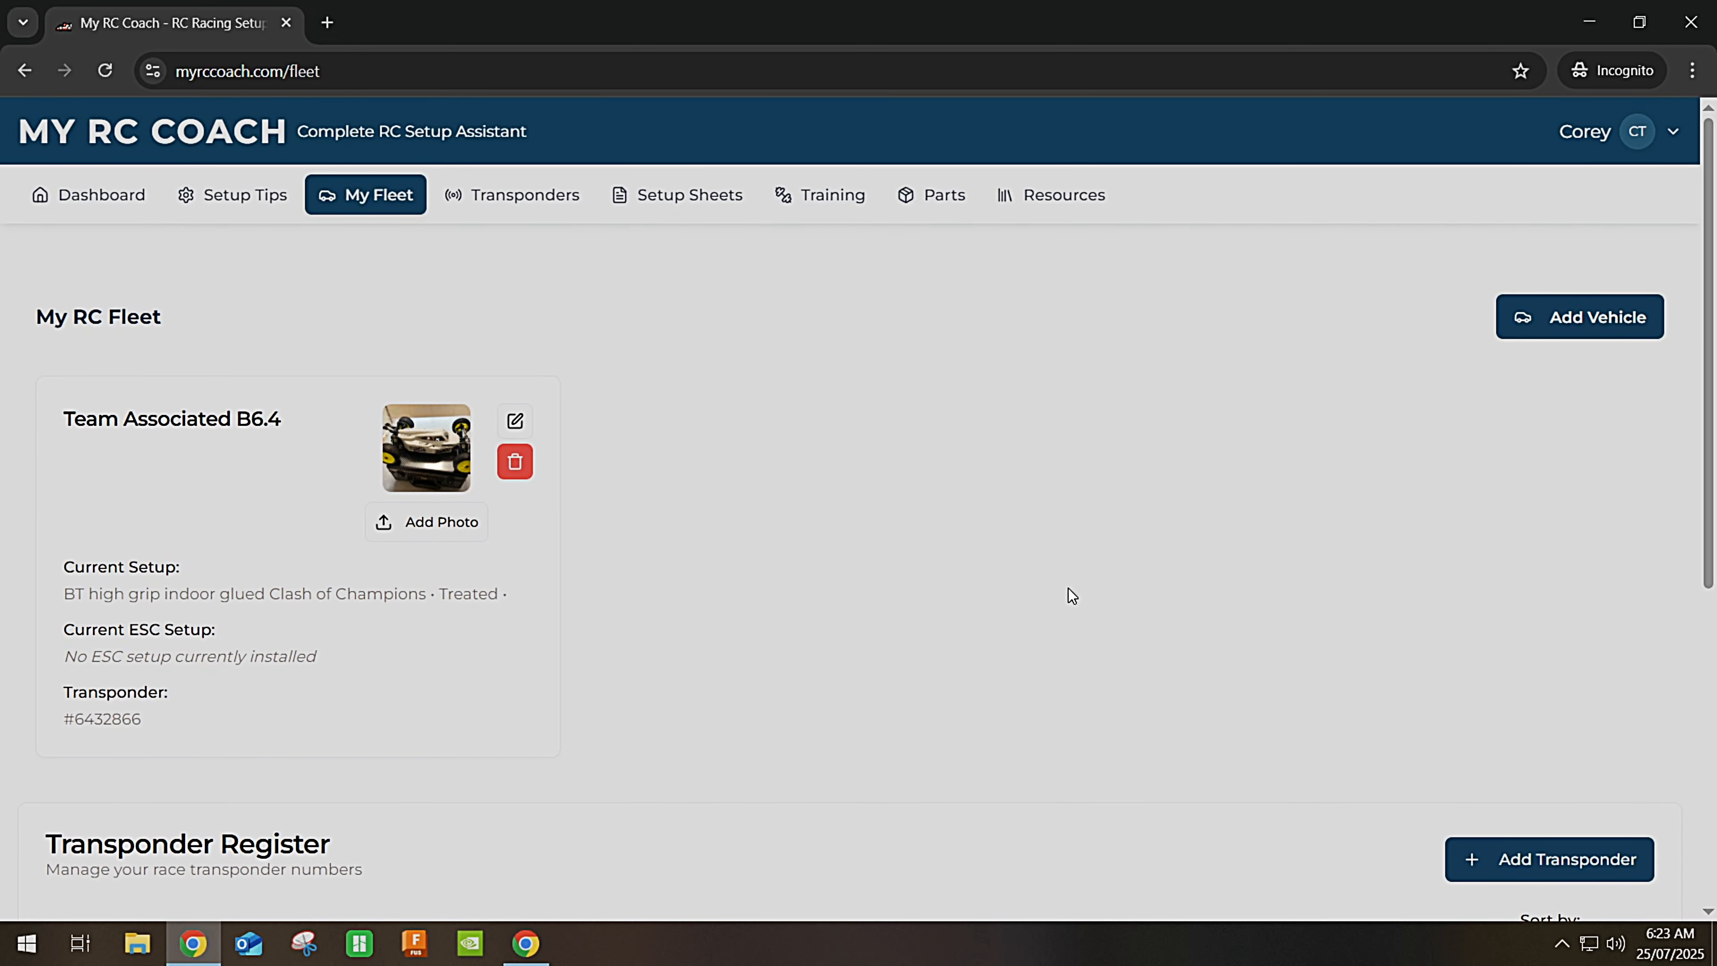
left_click(1633, 335)
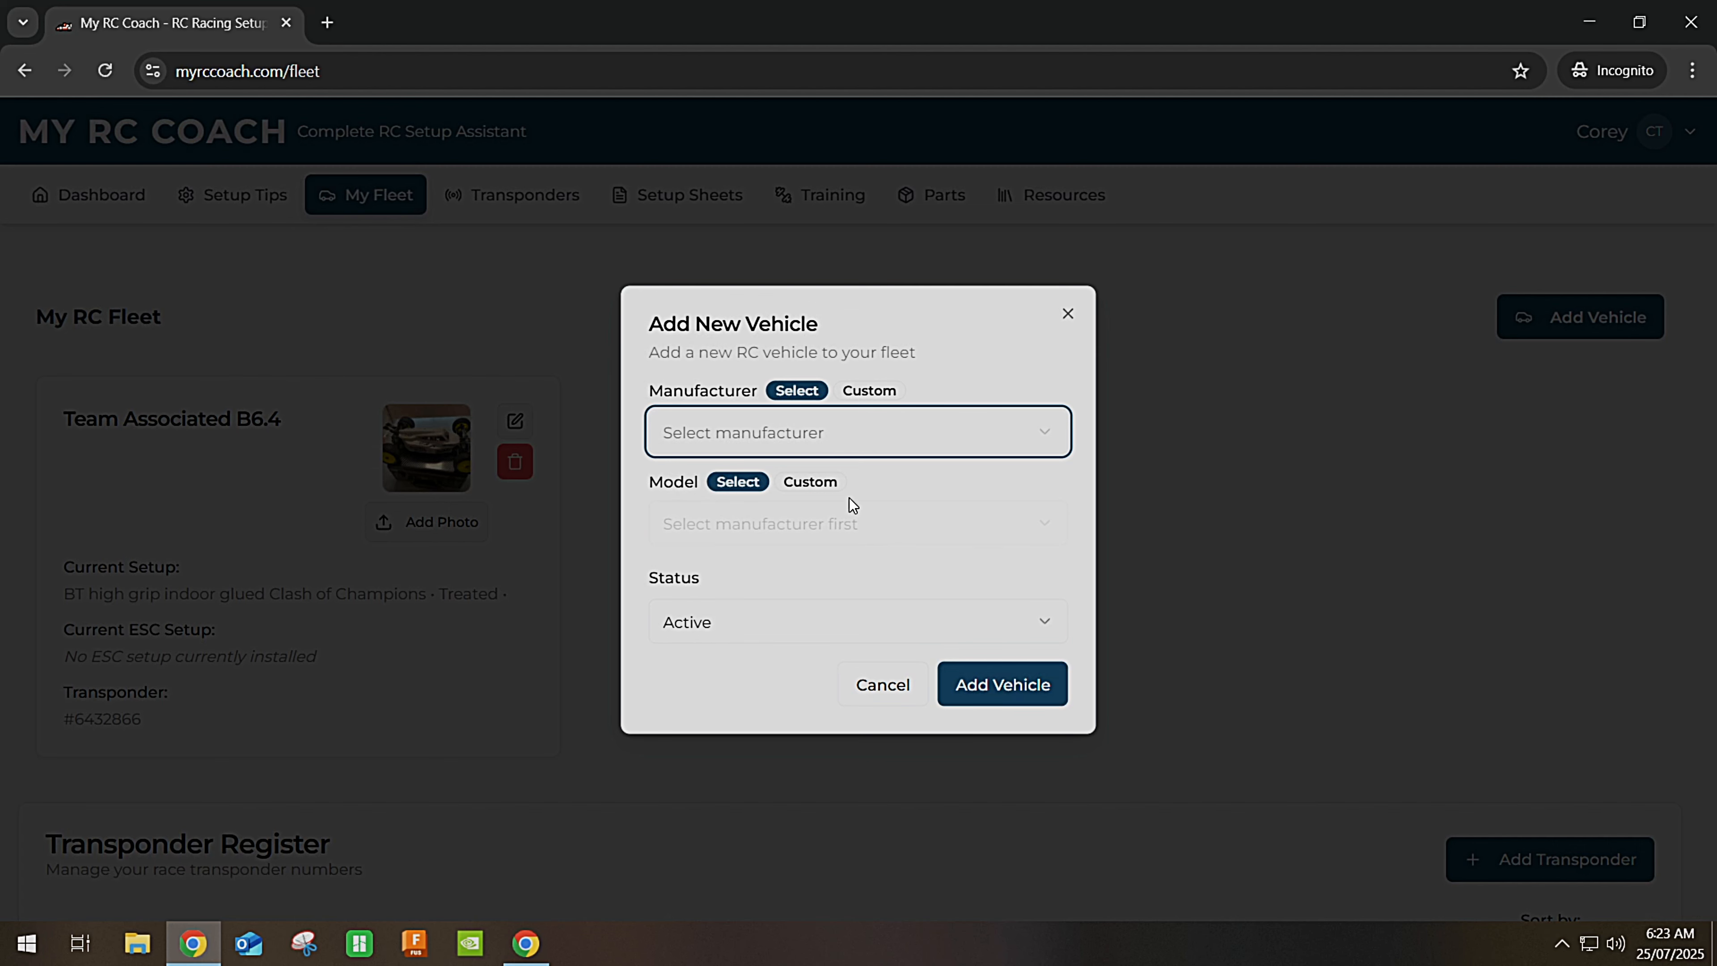
Pick Tekno RC from the preset Manufacturer list in the Add New Vehicle form.
left_click(773, 432)
scroll(772, 610, "down", 3)
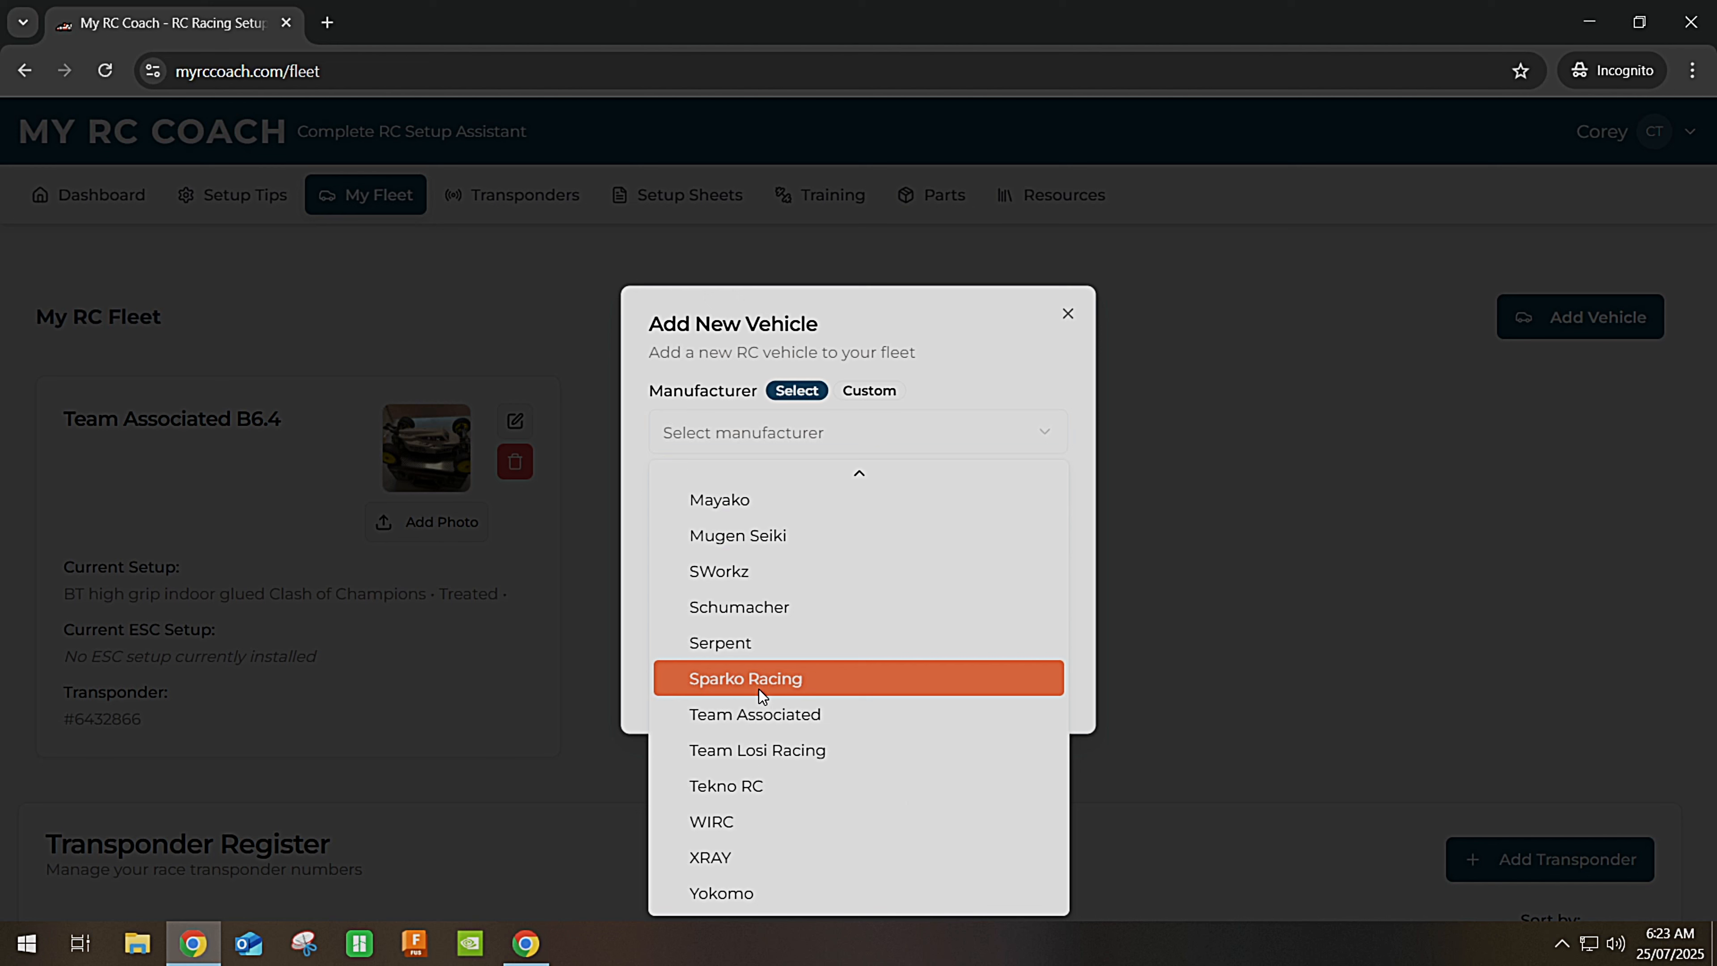
scroll(758, 689, "up", 2)
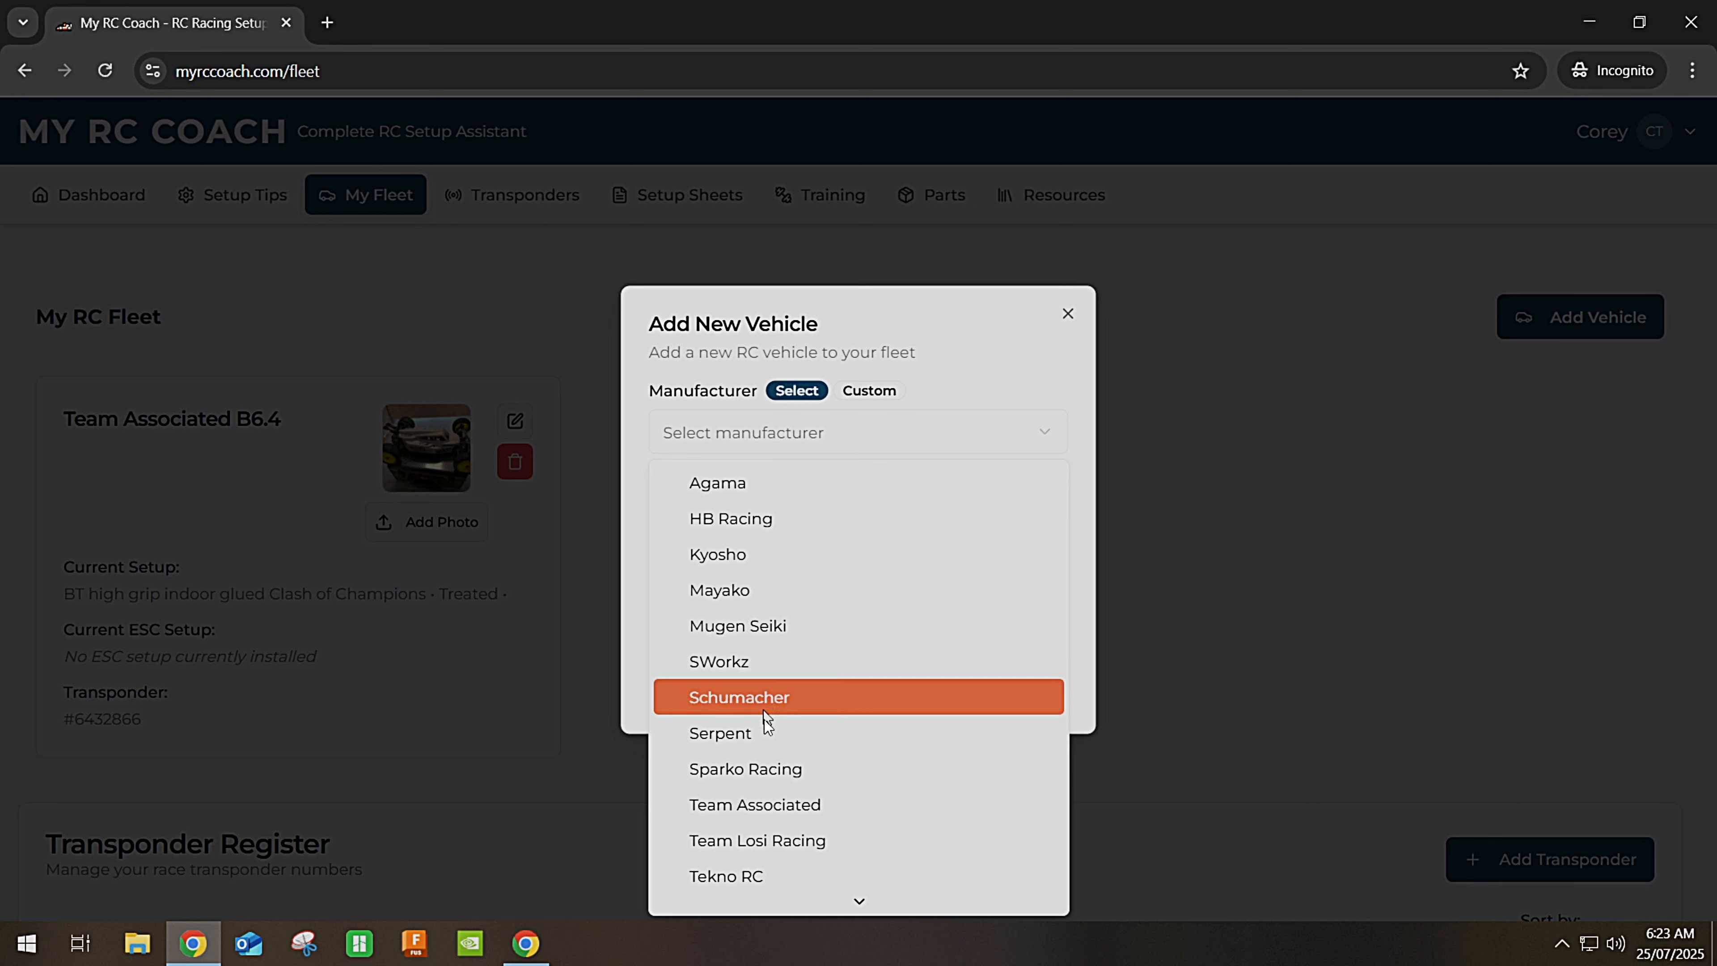
scroll(779, 772, "down", 3)
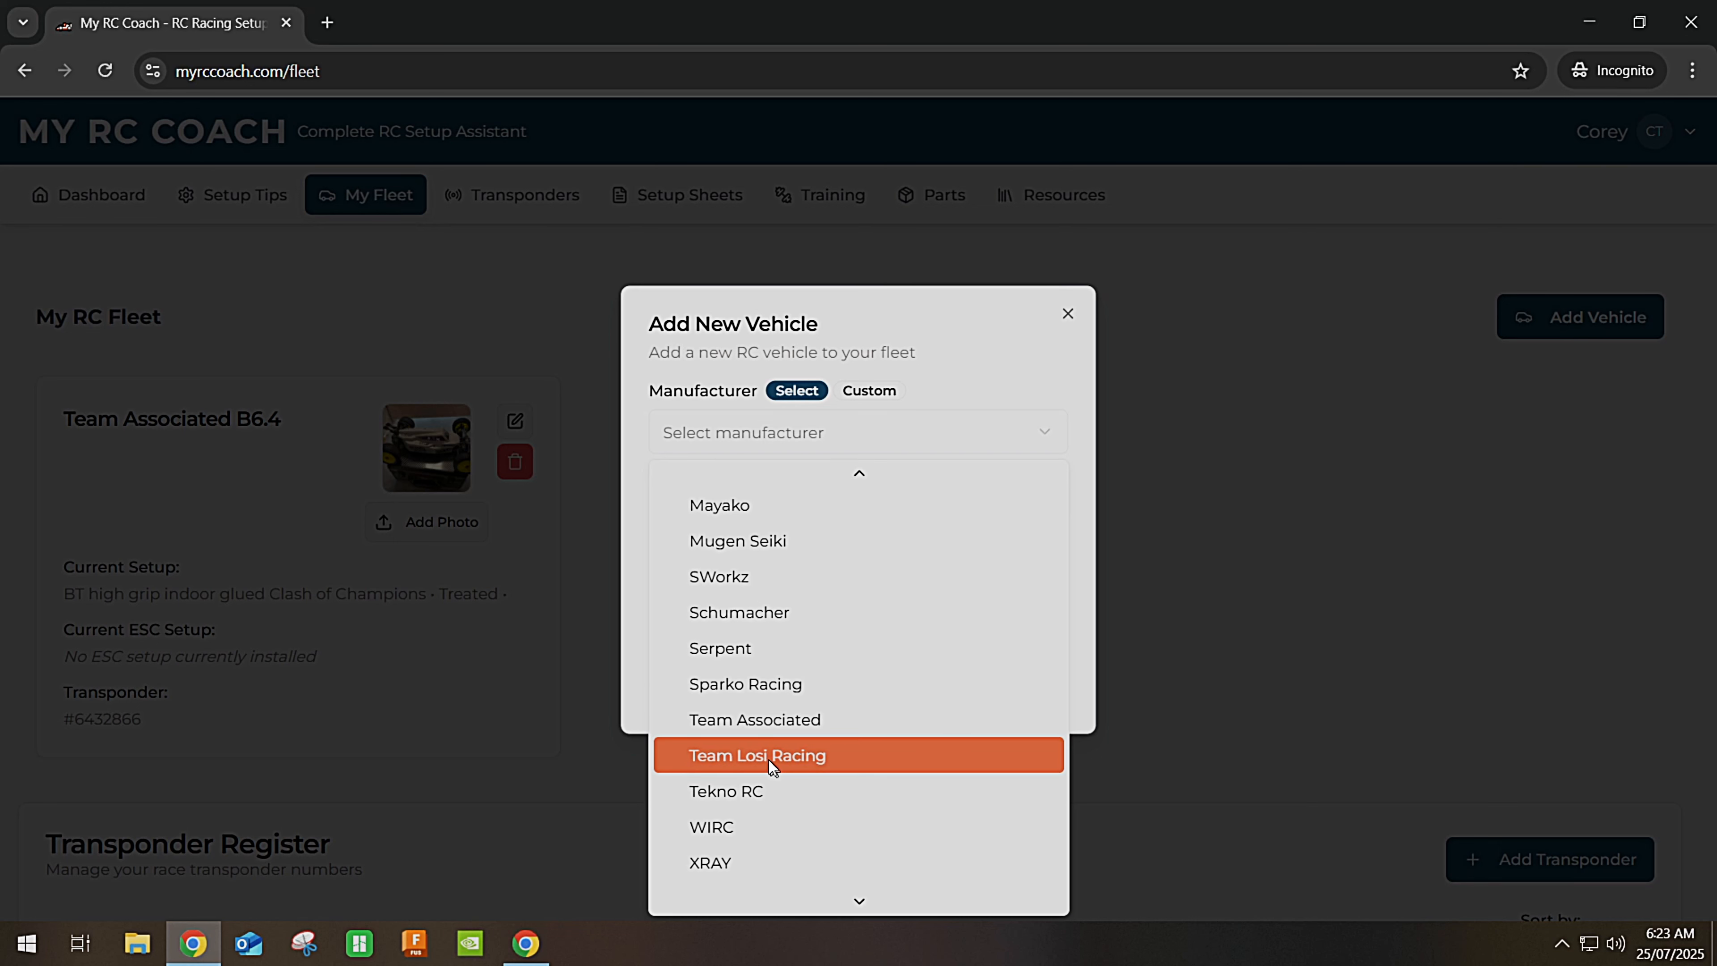
left_click(755, 784)
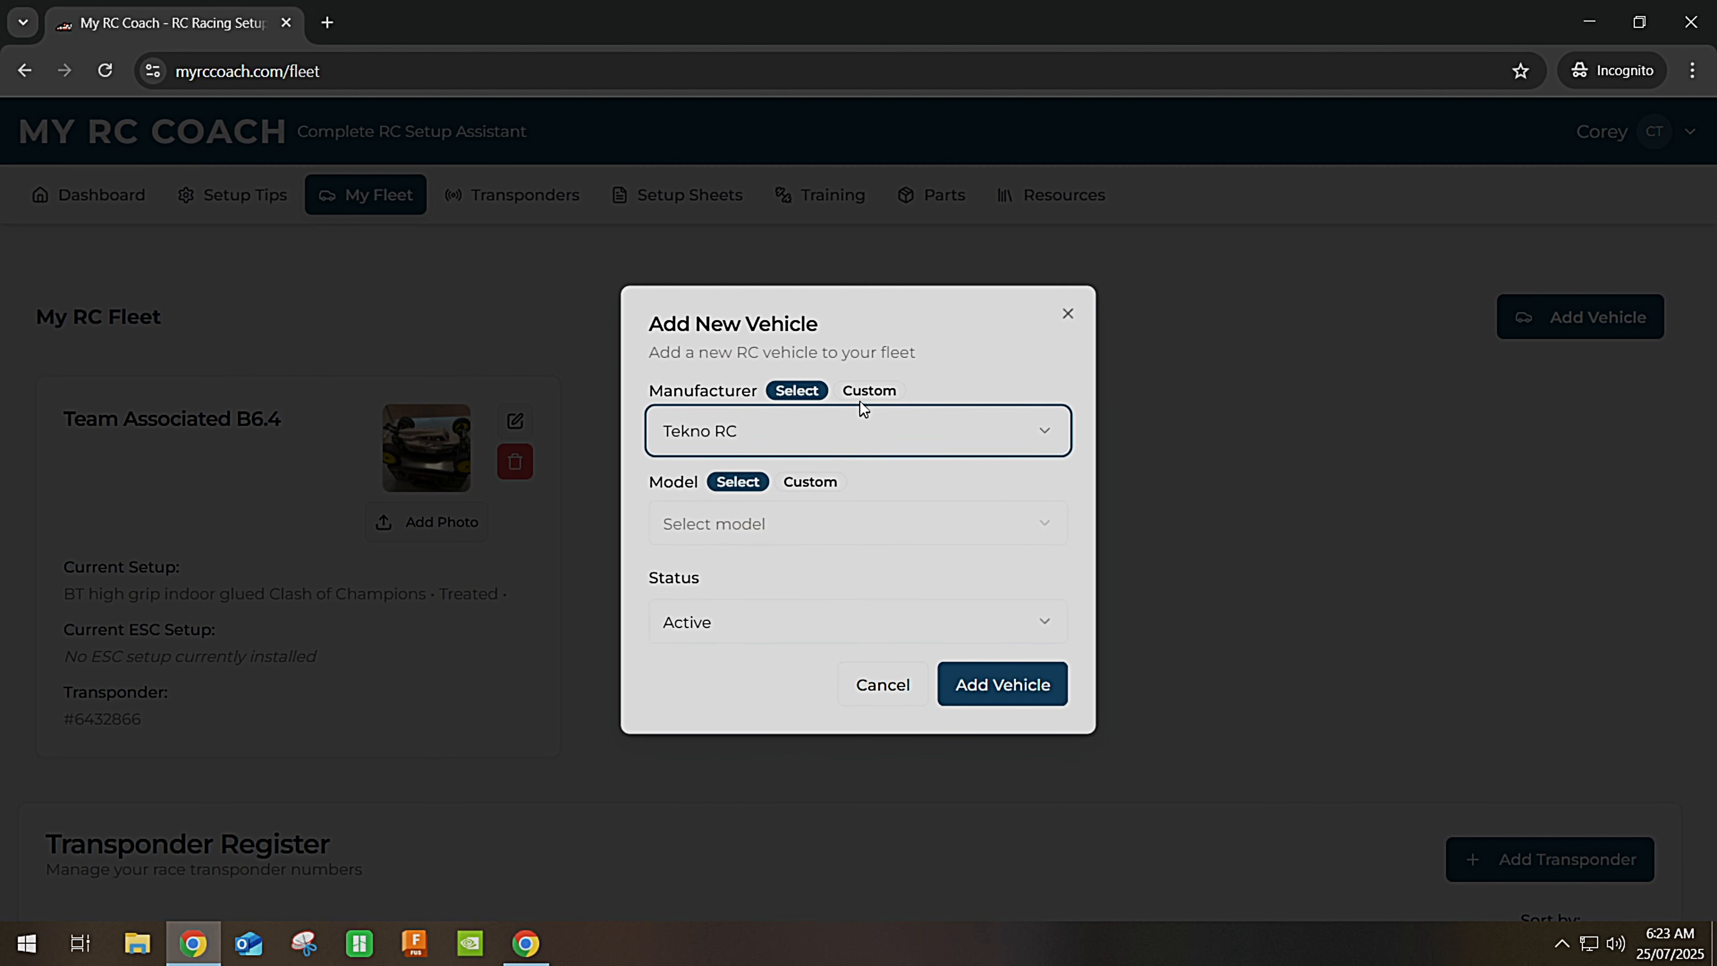
left_click(868, 392)
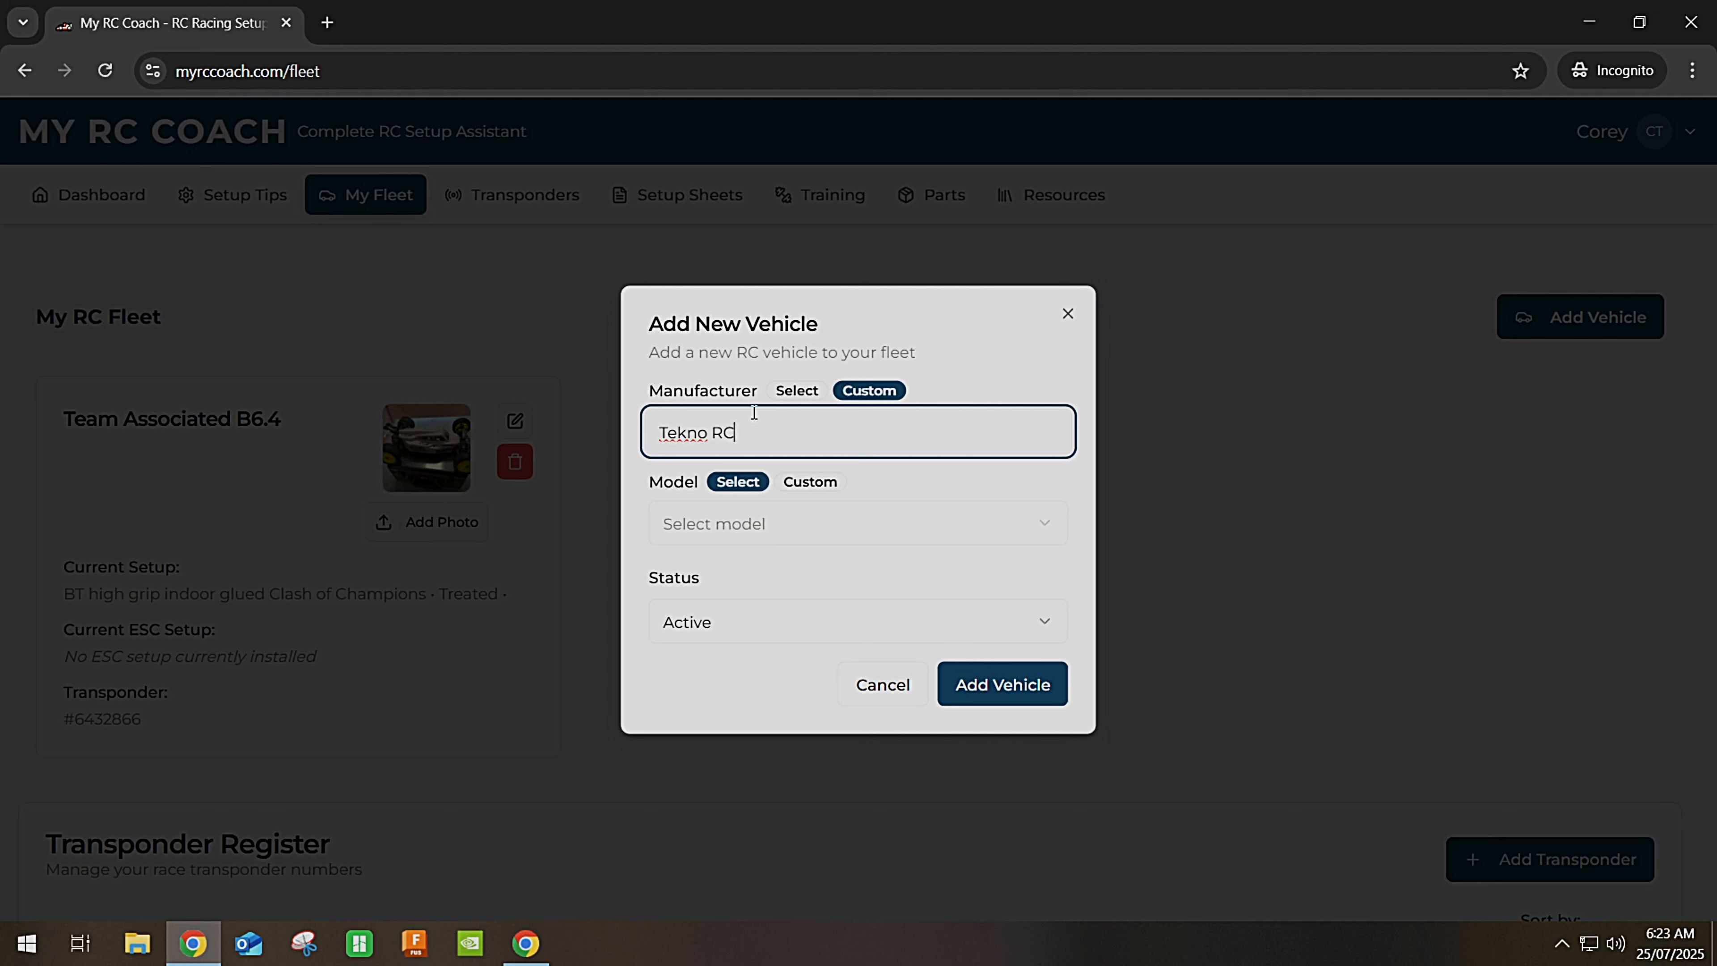
left_click(790, 398)
left_click(781, 436)
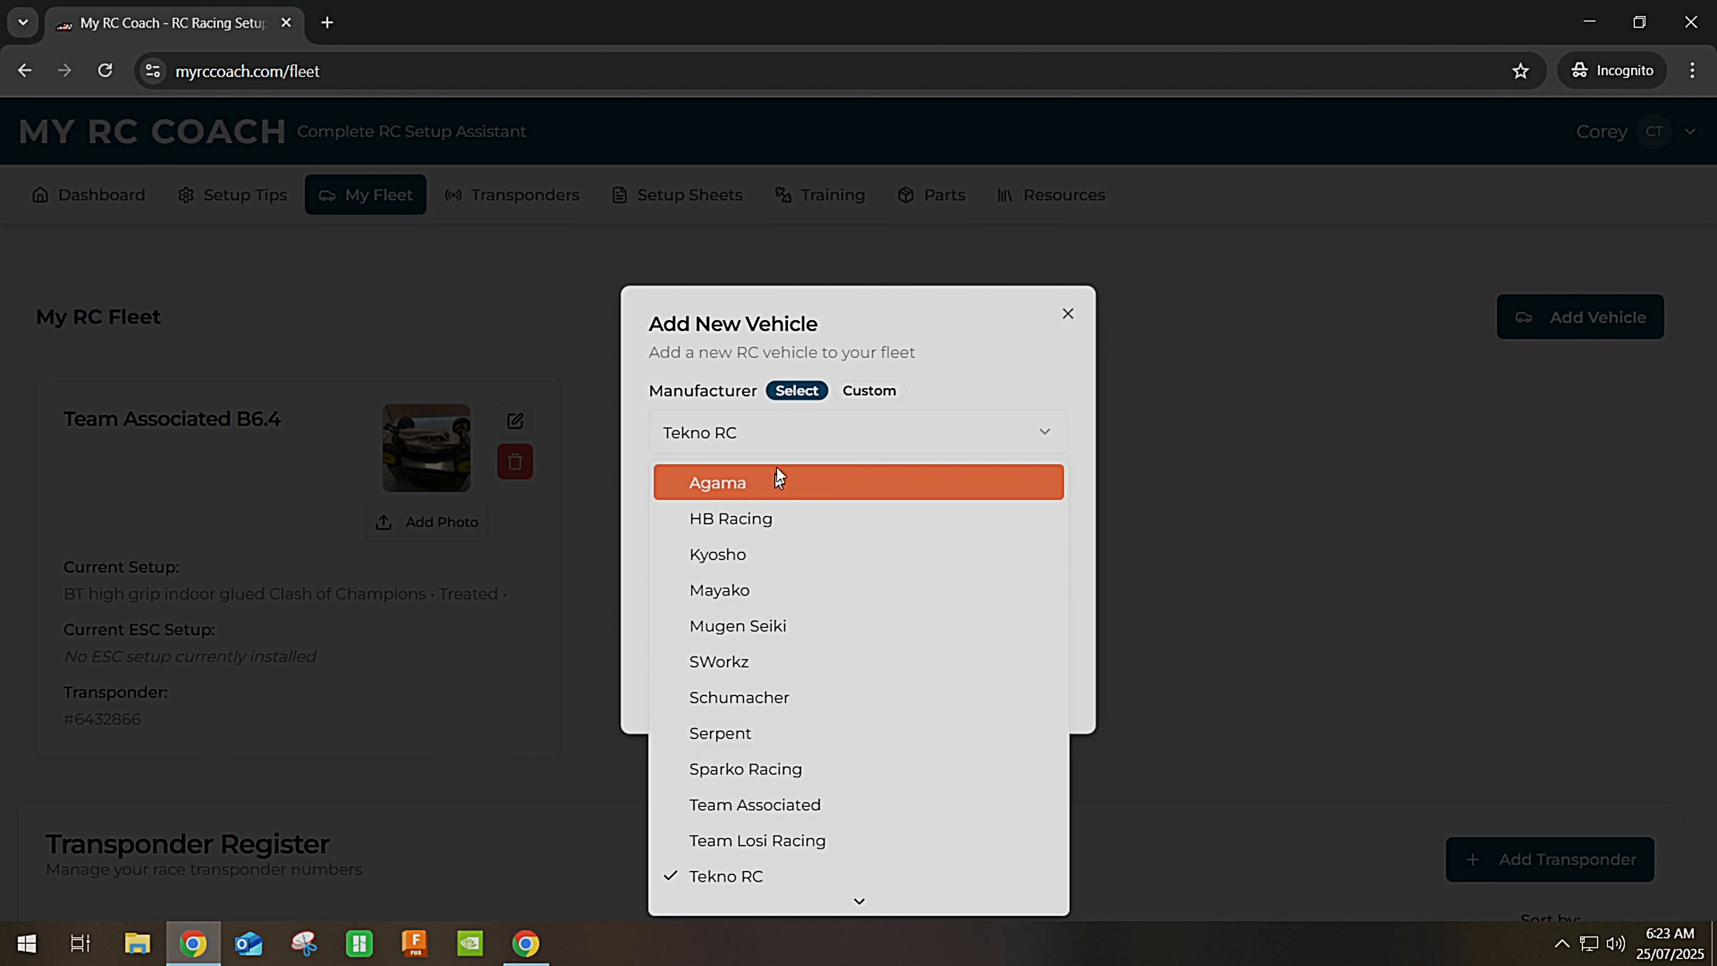
left_click(752, 437)
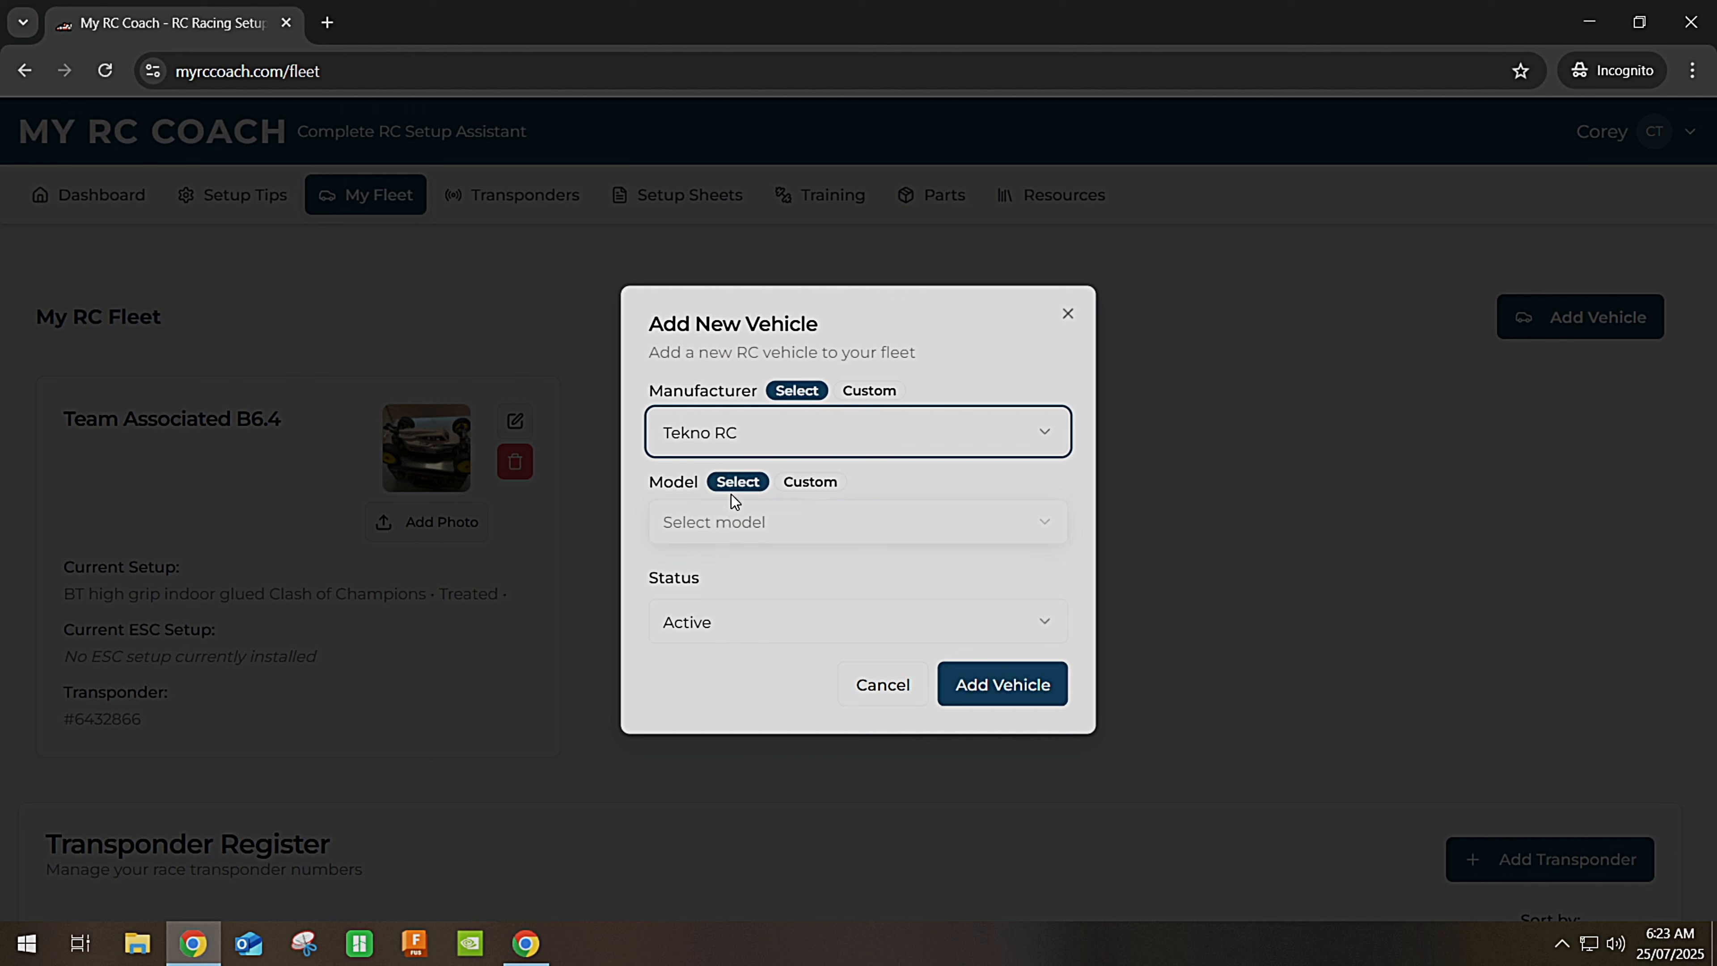
Choose model EB48 2.2, keep Status as Active, and add the vehicle to the fleet.
left_click(734, 521)
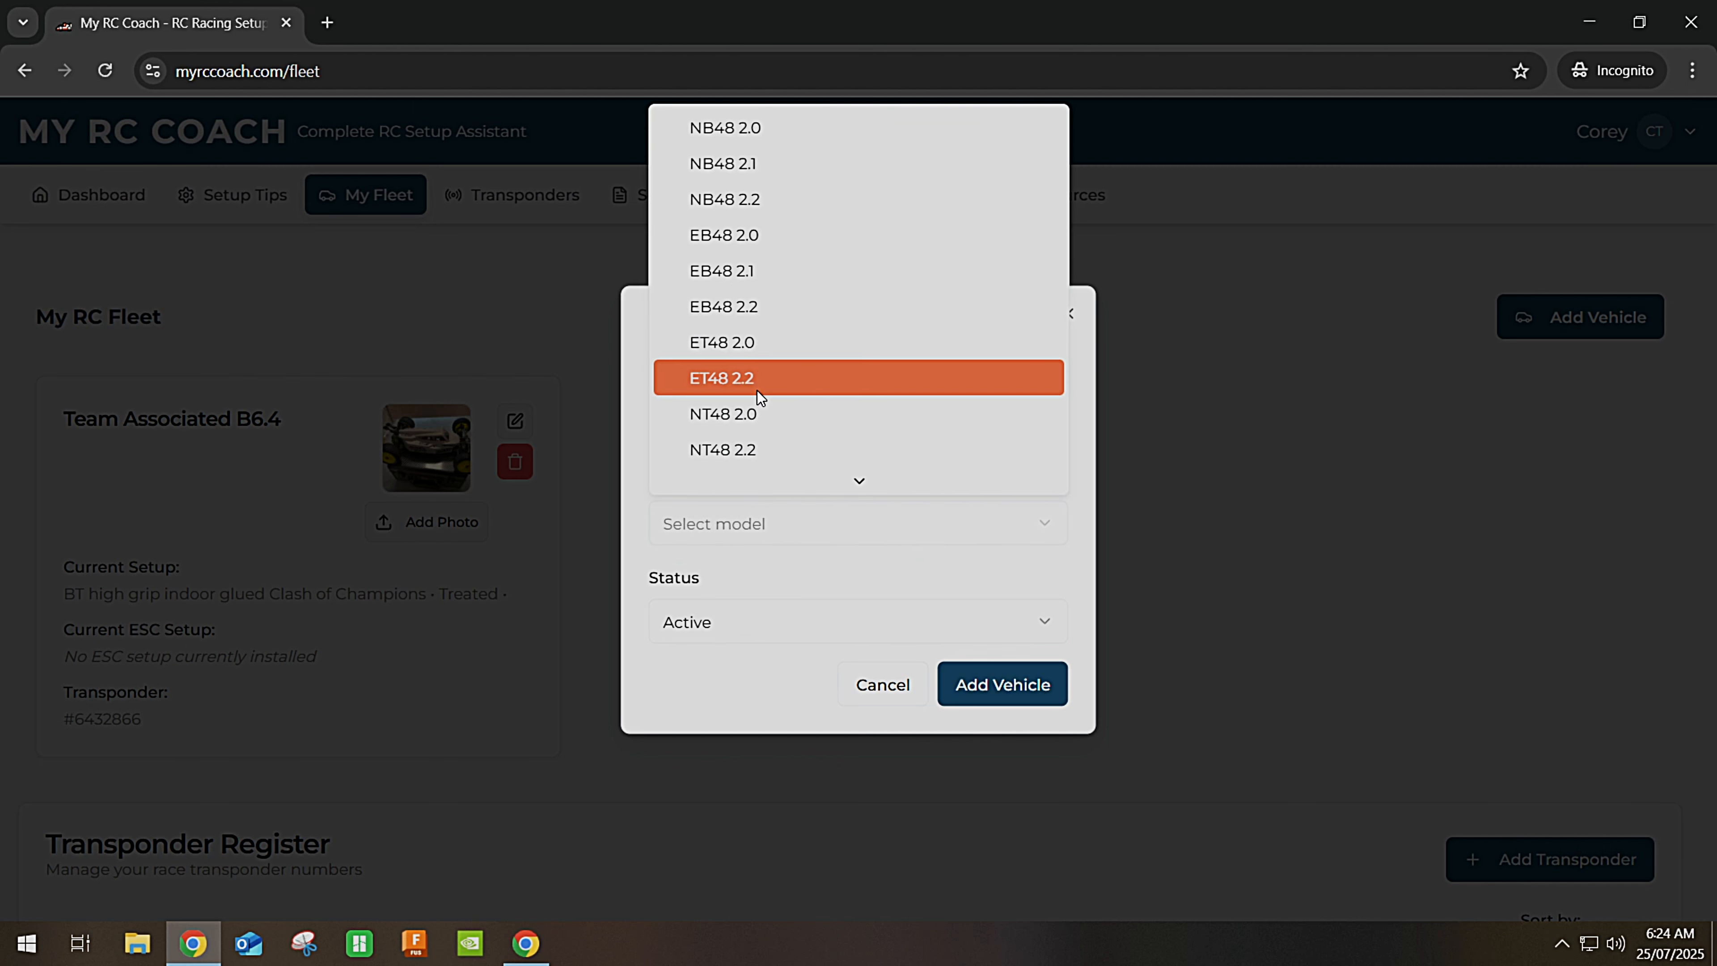
scroll(766, 330, "down", 3)
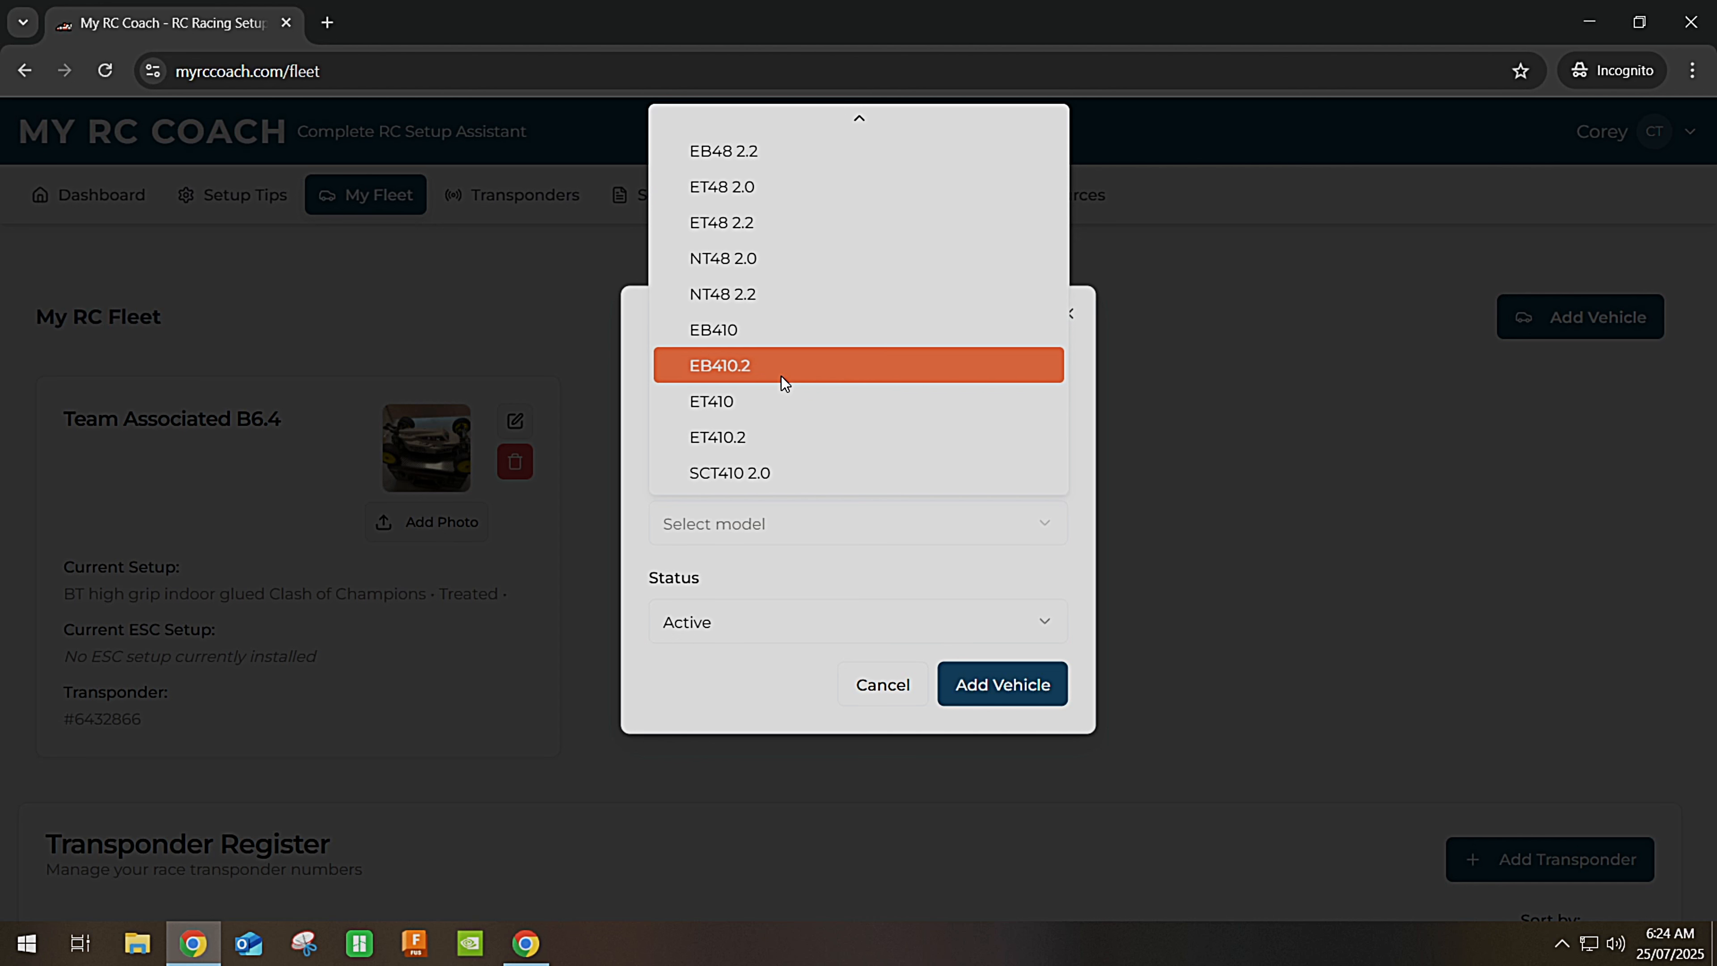
scroll(781, 376, "up", 2)
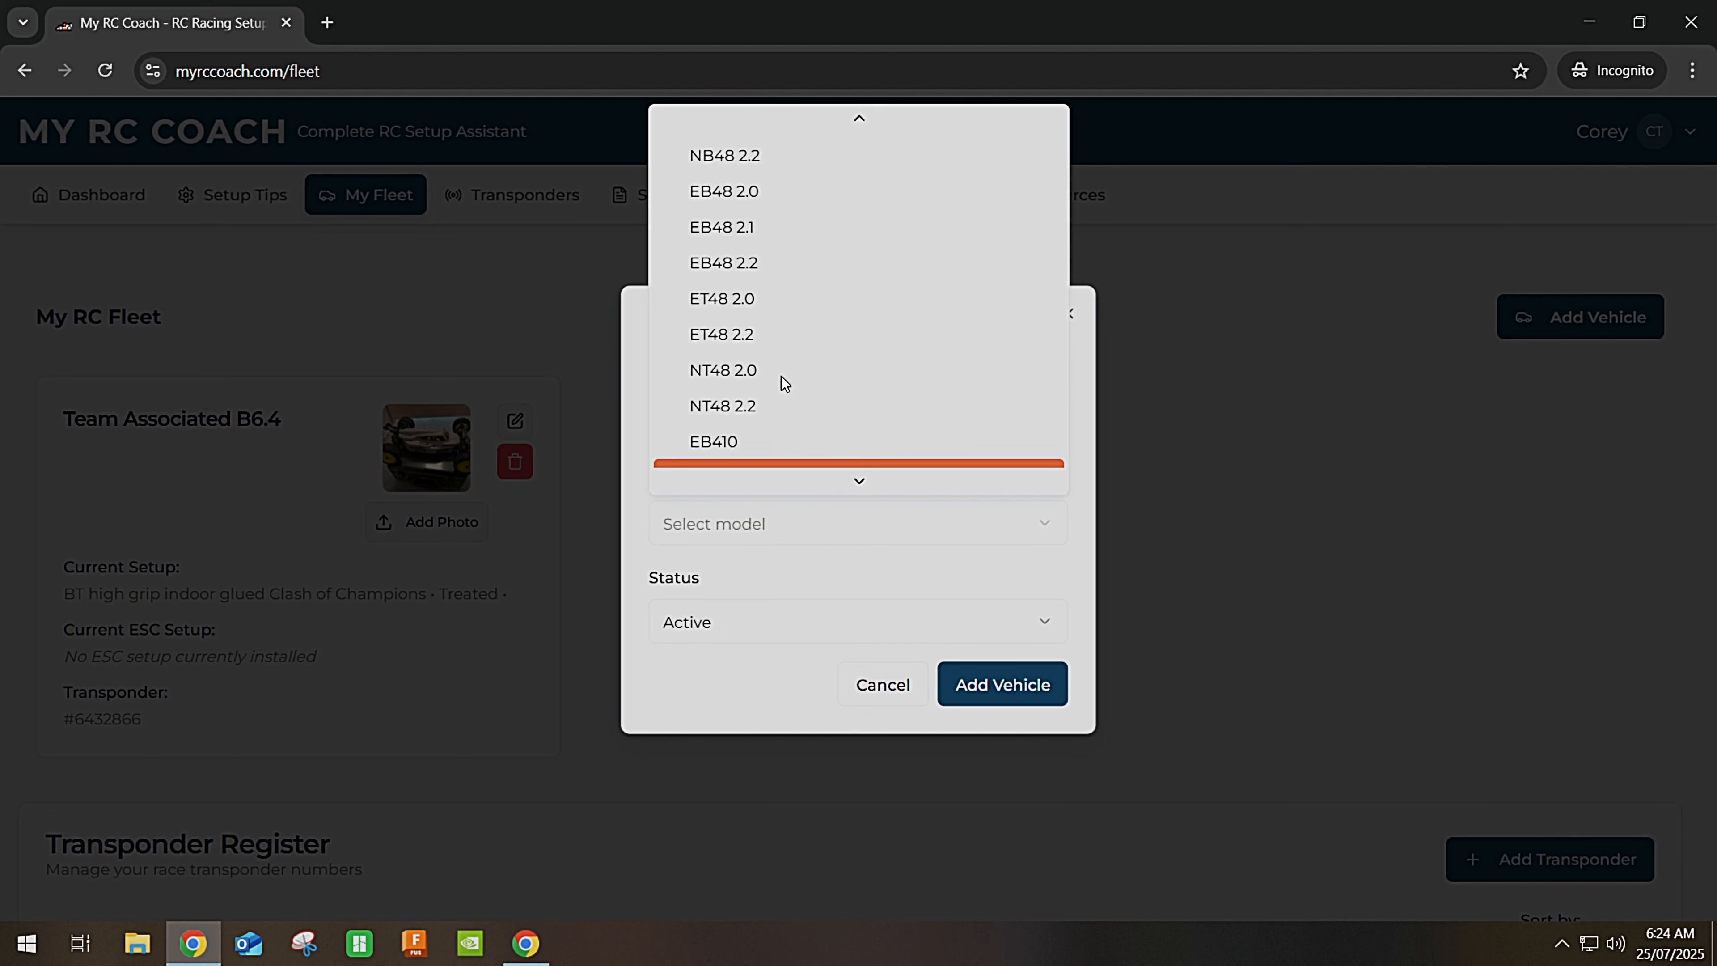
left_click(758, 264)
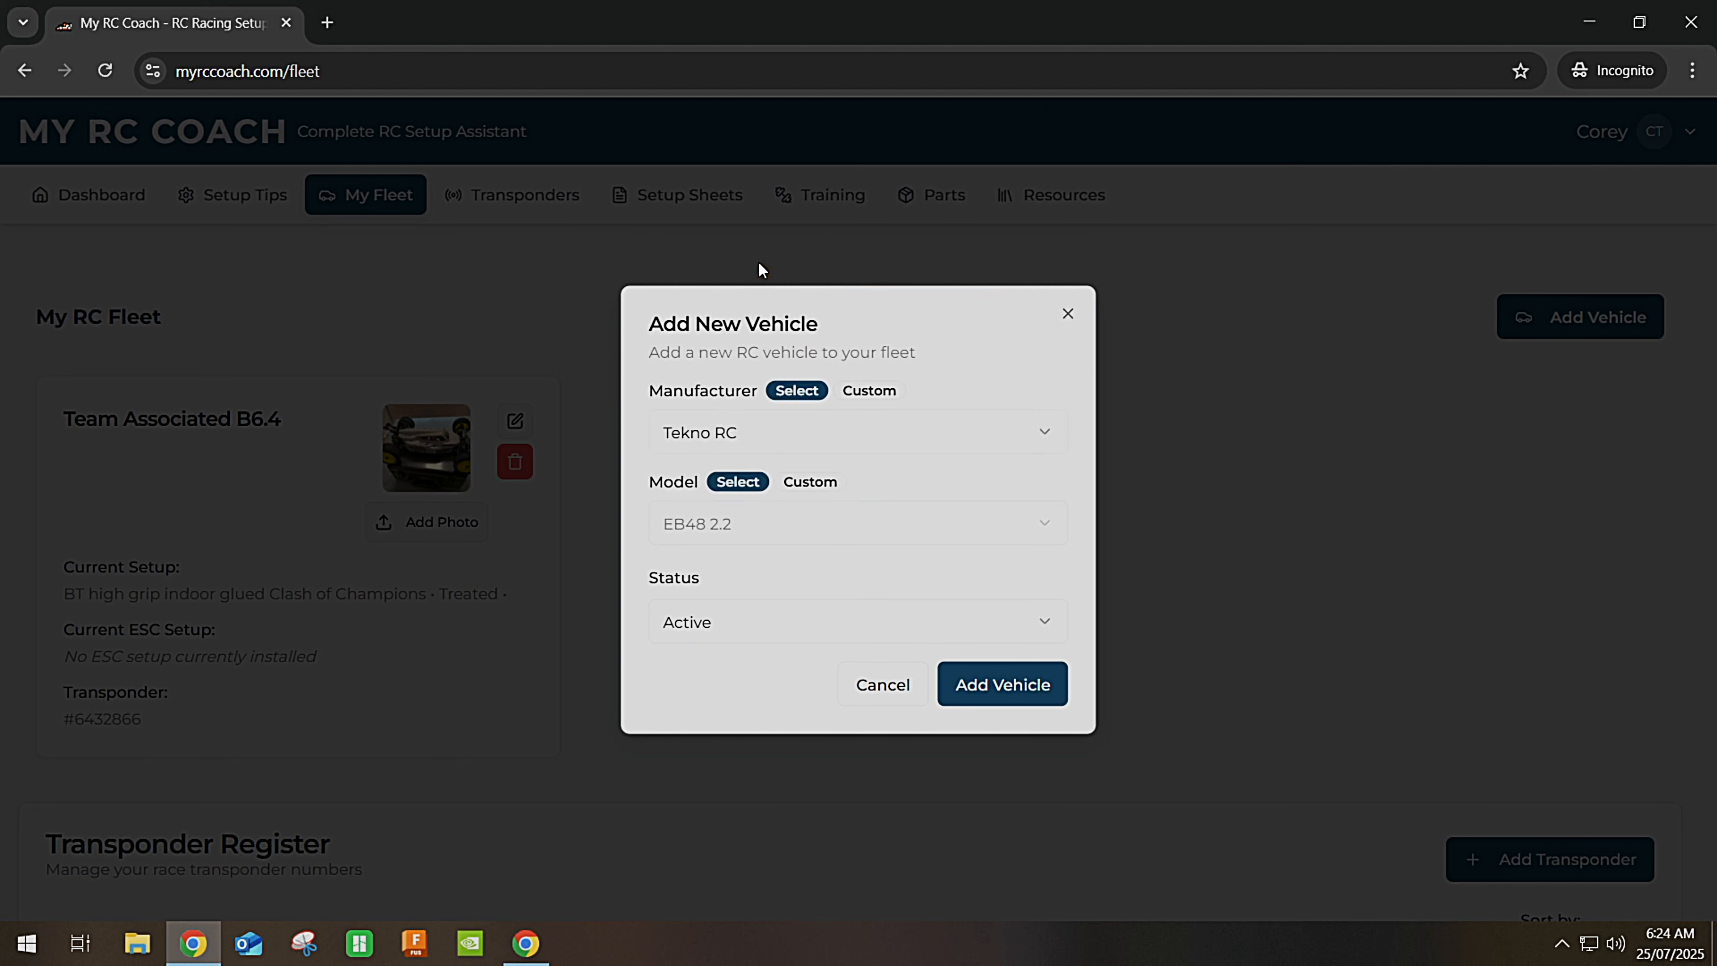
left_click(747, 623)
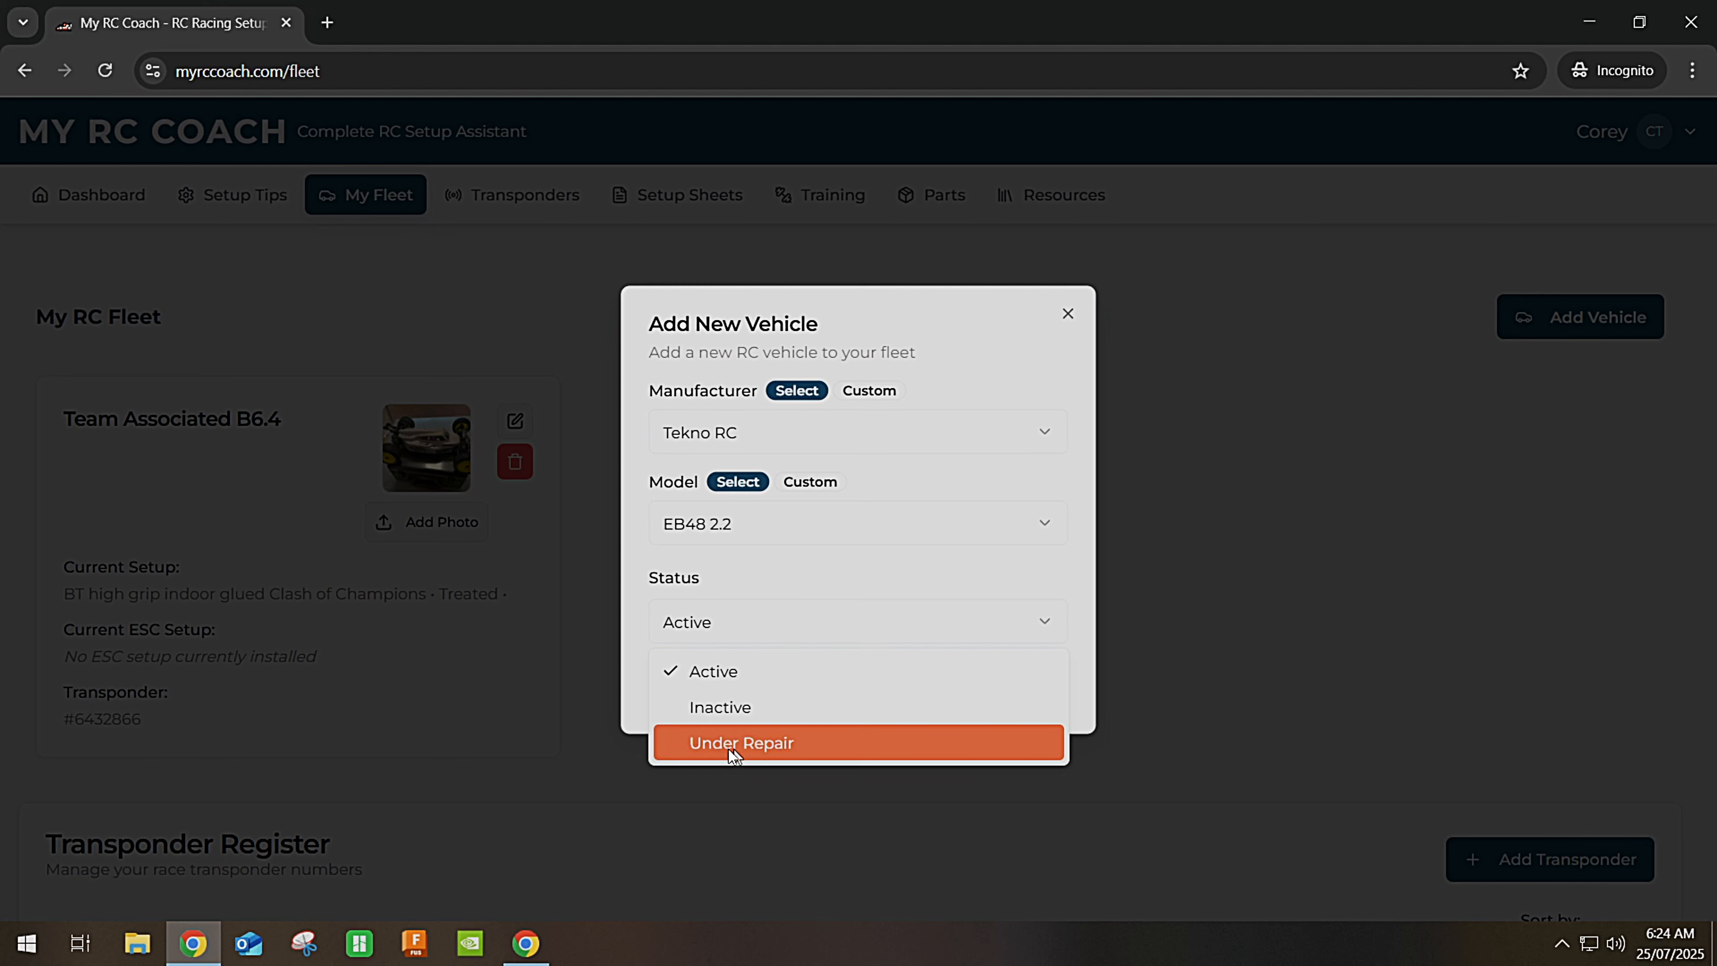
left_click(799, 581)
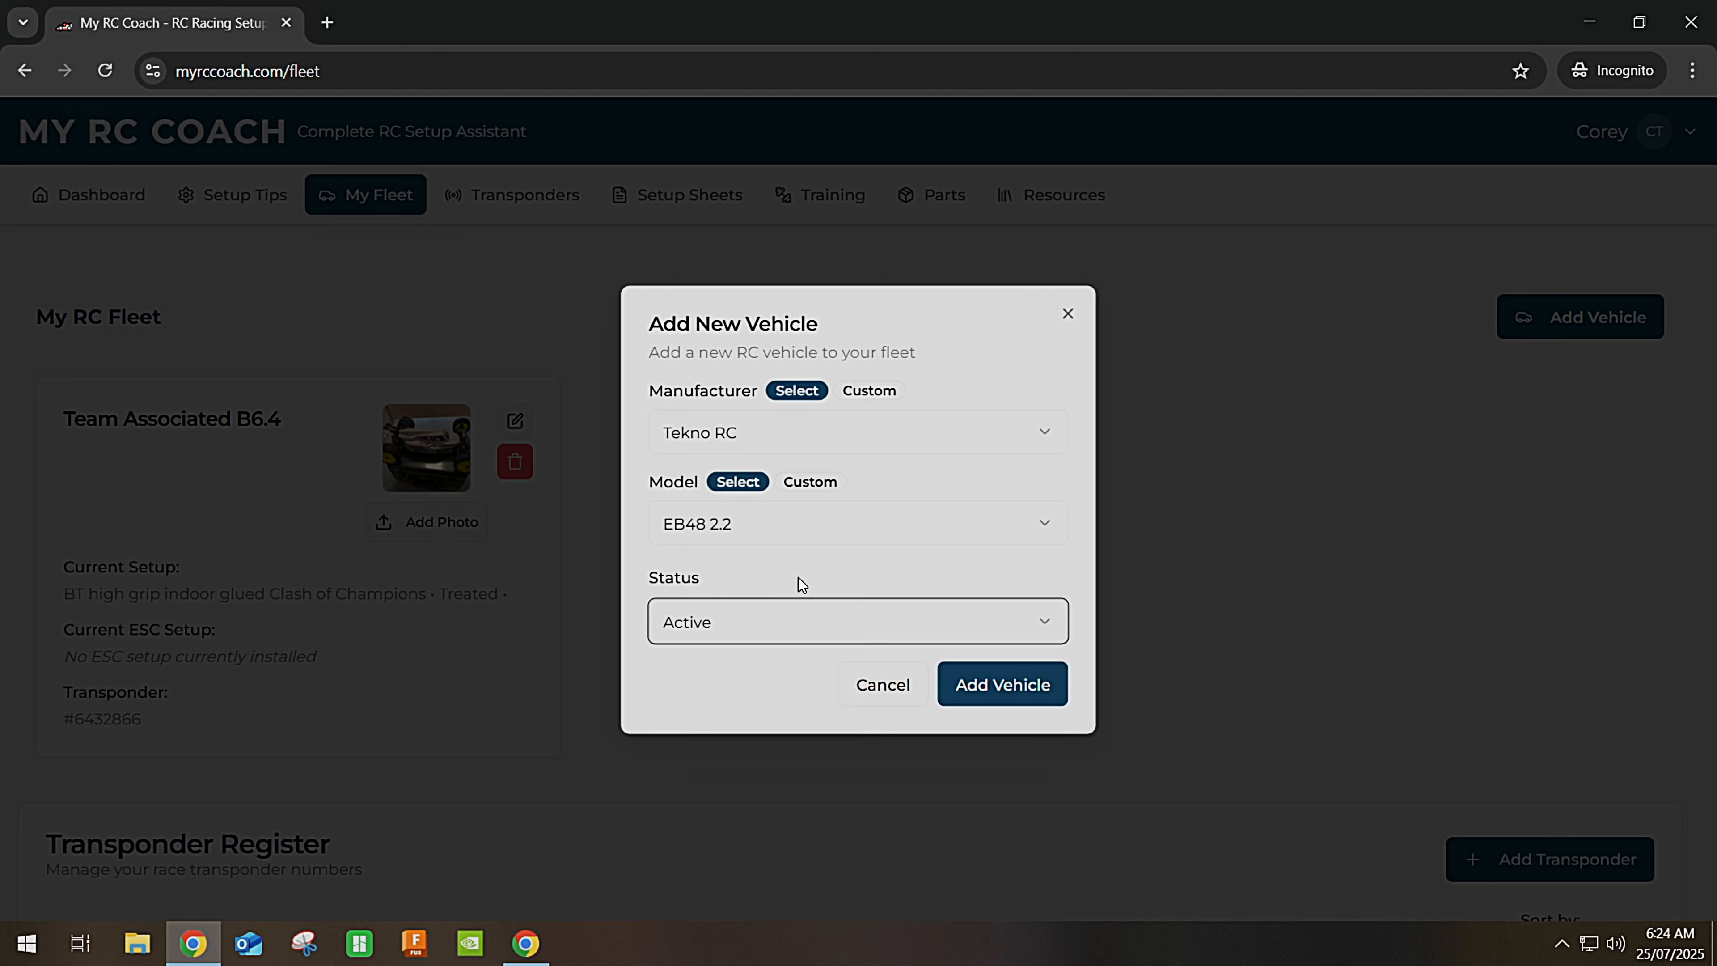
left_click(977, 689)
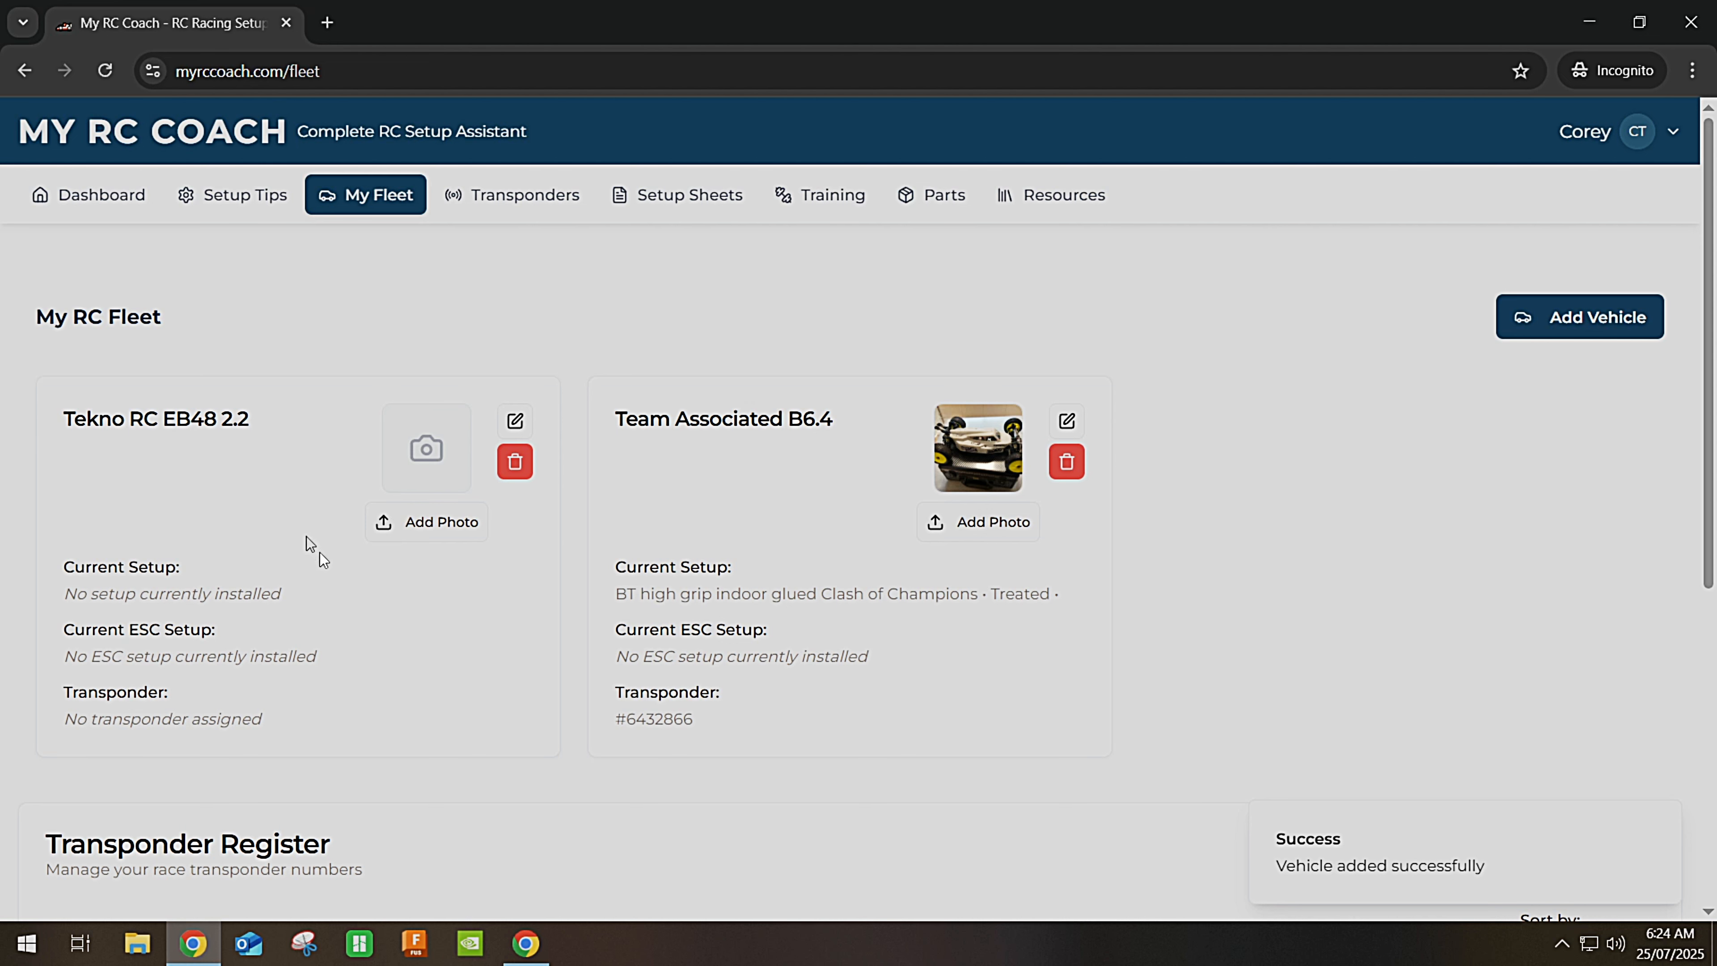
Upload EB48 2_2.jpg from MyRCCoach > Assets > Demonstration as the Tekno card's photo.
left_click(416, 535)
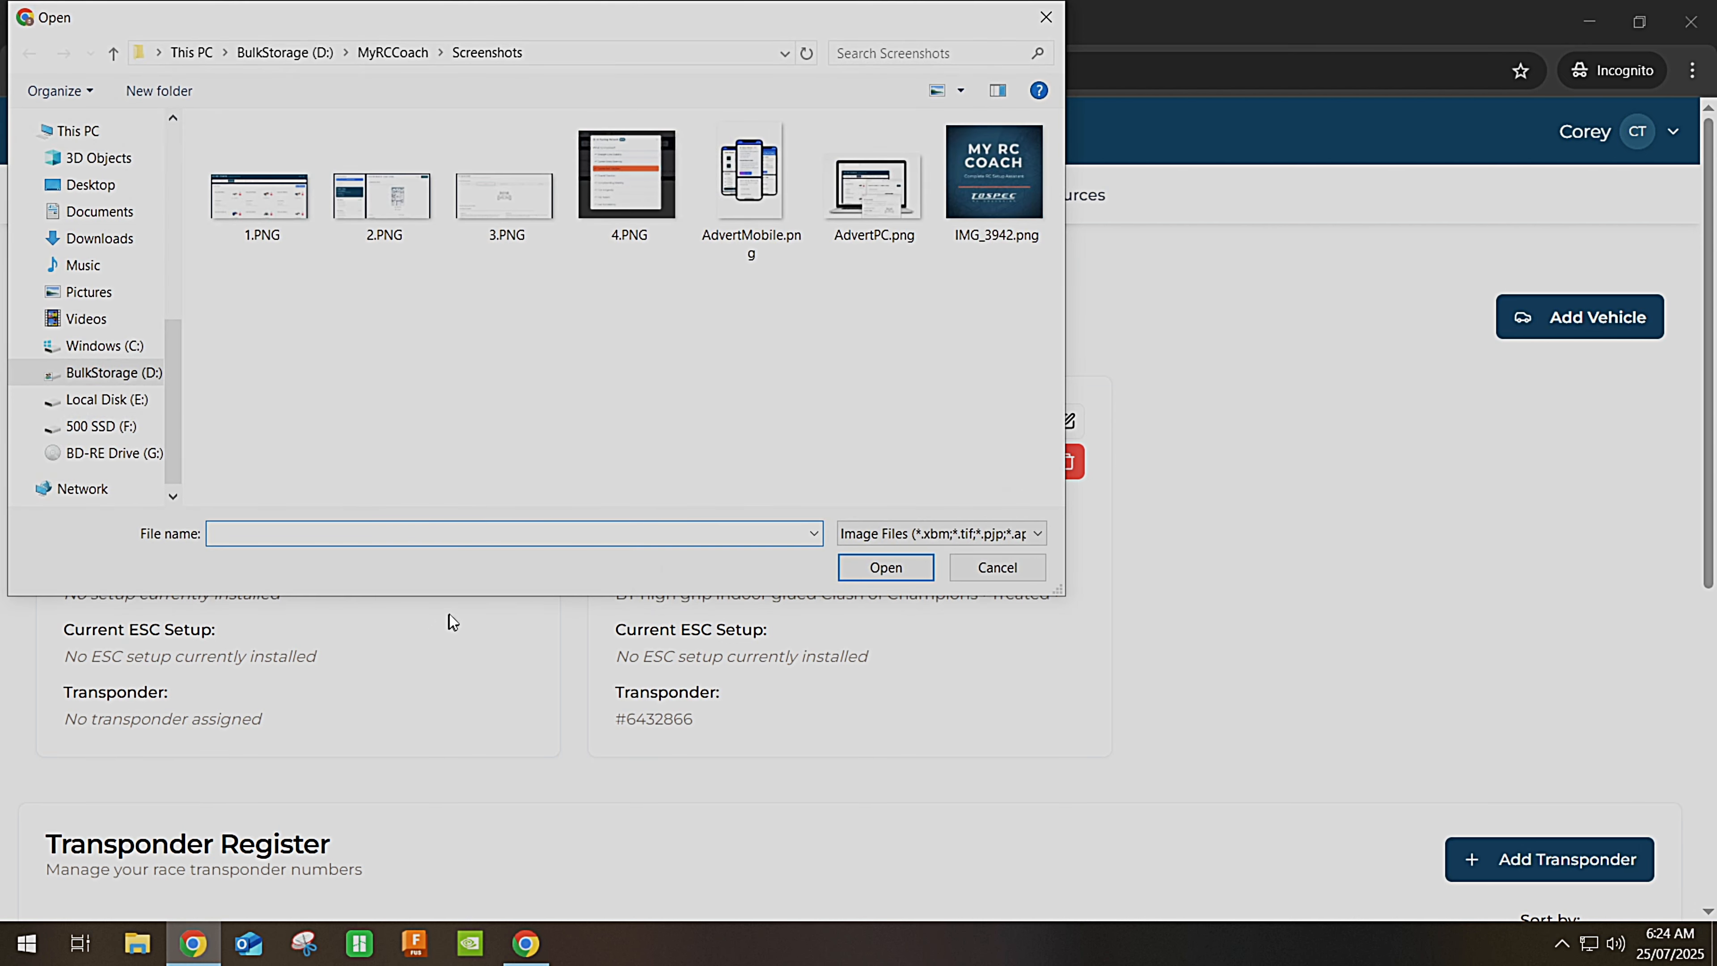
left_click(404, 52)
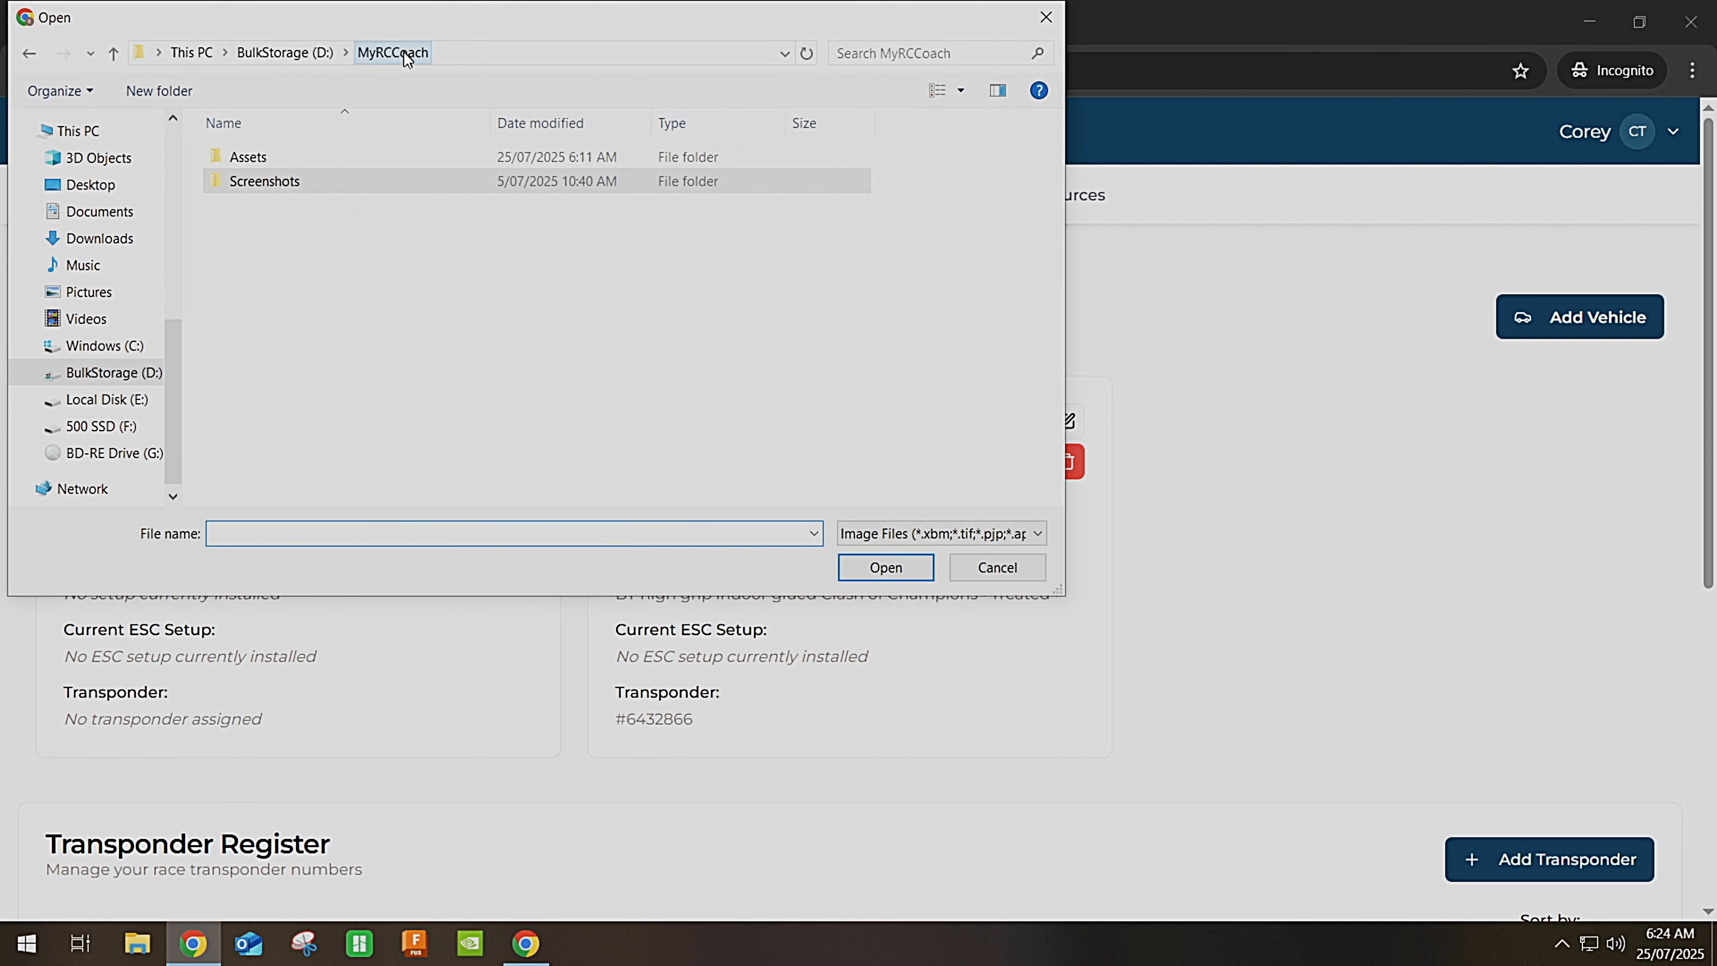
double_click(330, 160)
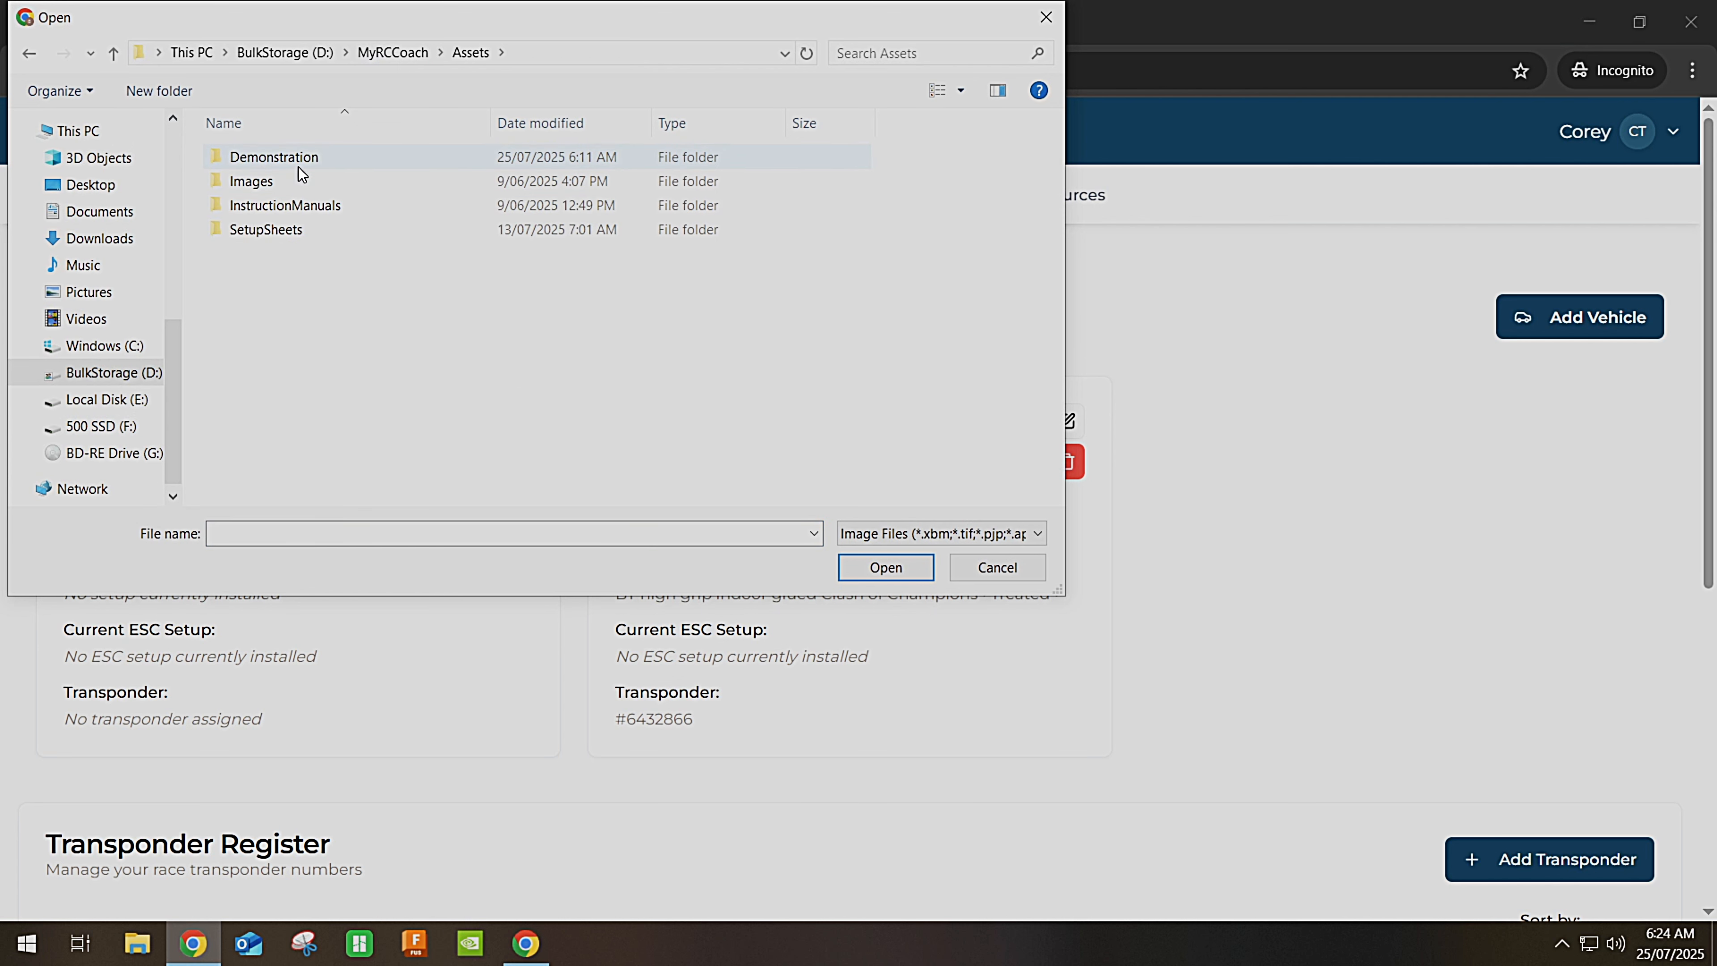
double_click(298, 167)
left_click(300, 188)
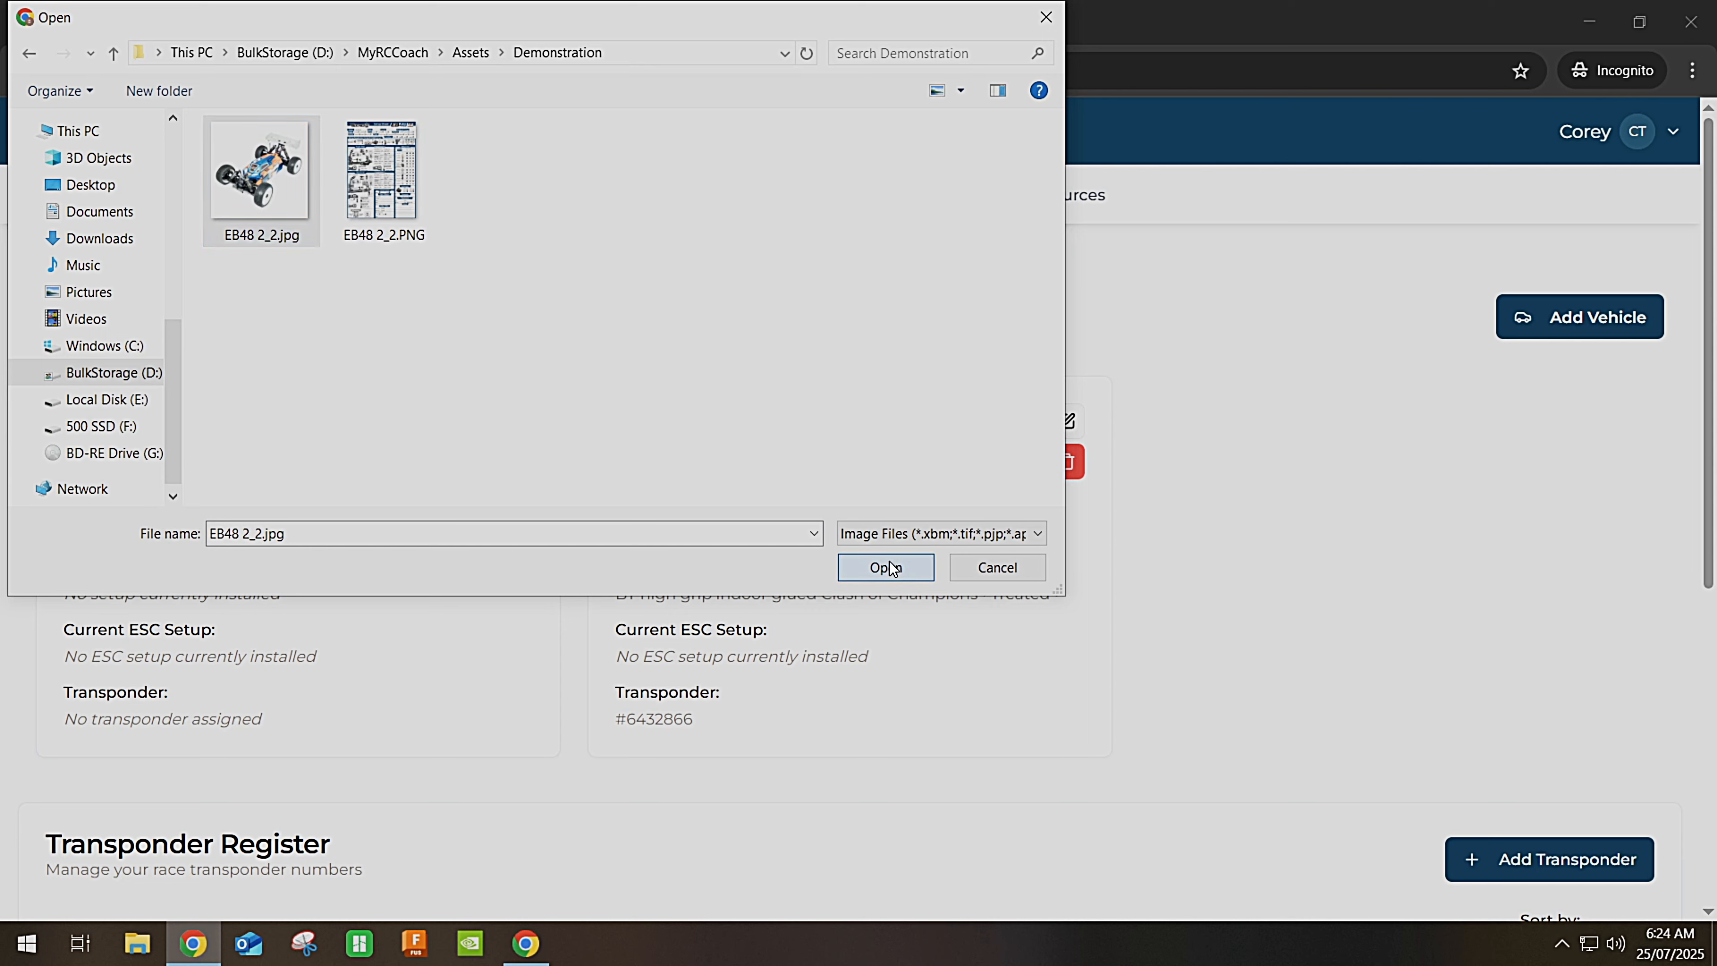
left_click(885, 567)
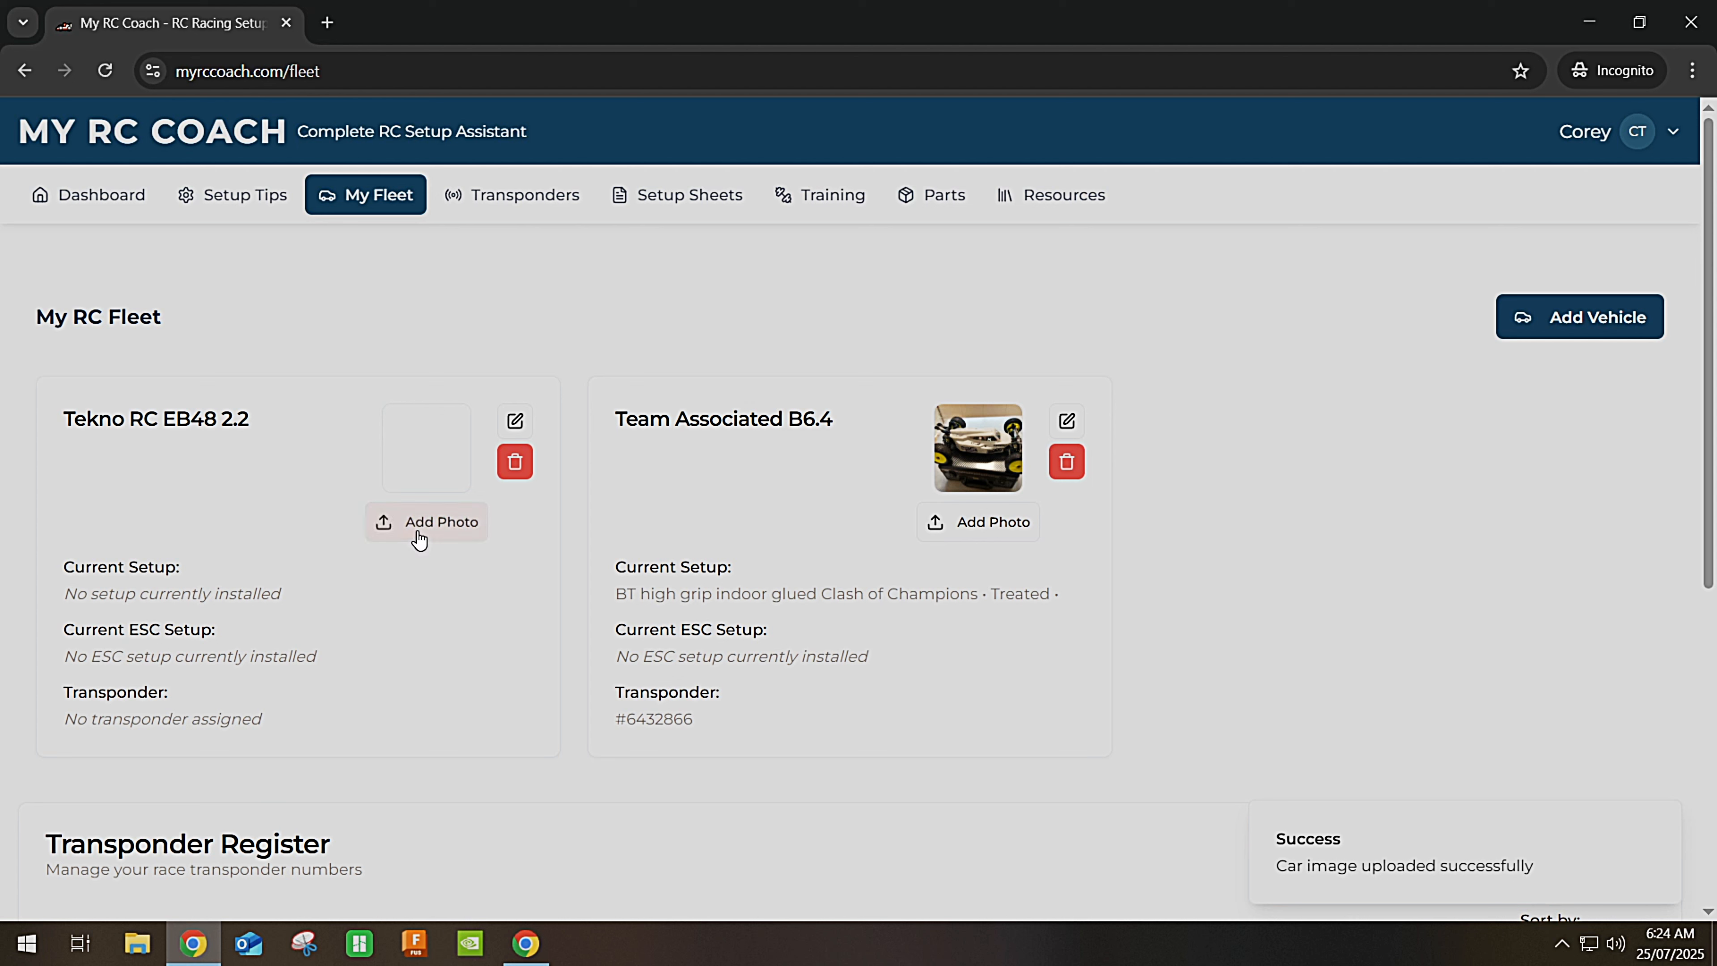
Check the fleet page's transponder list, then go to the Transponders page.
scroll(439, 578, "down", 2)
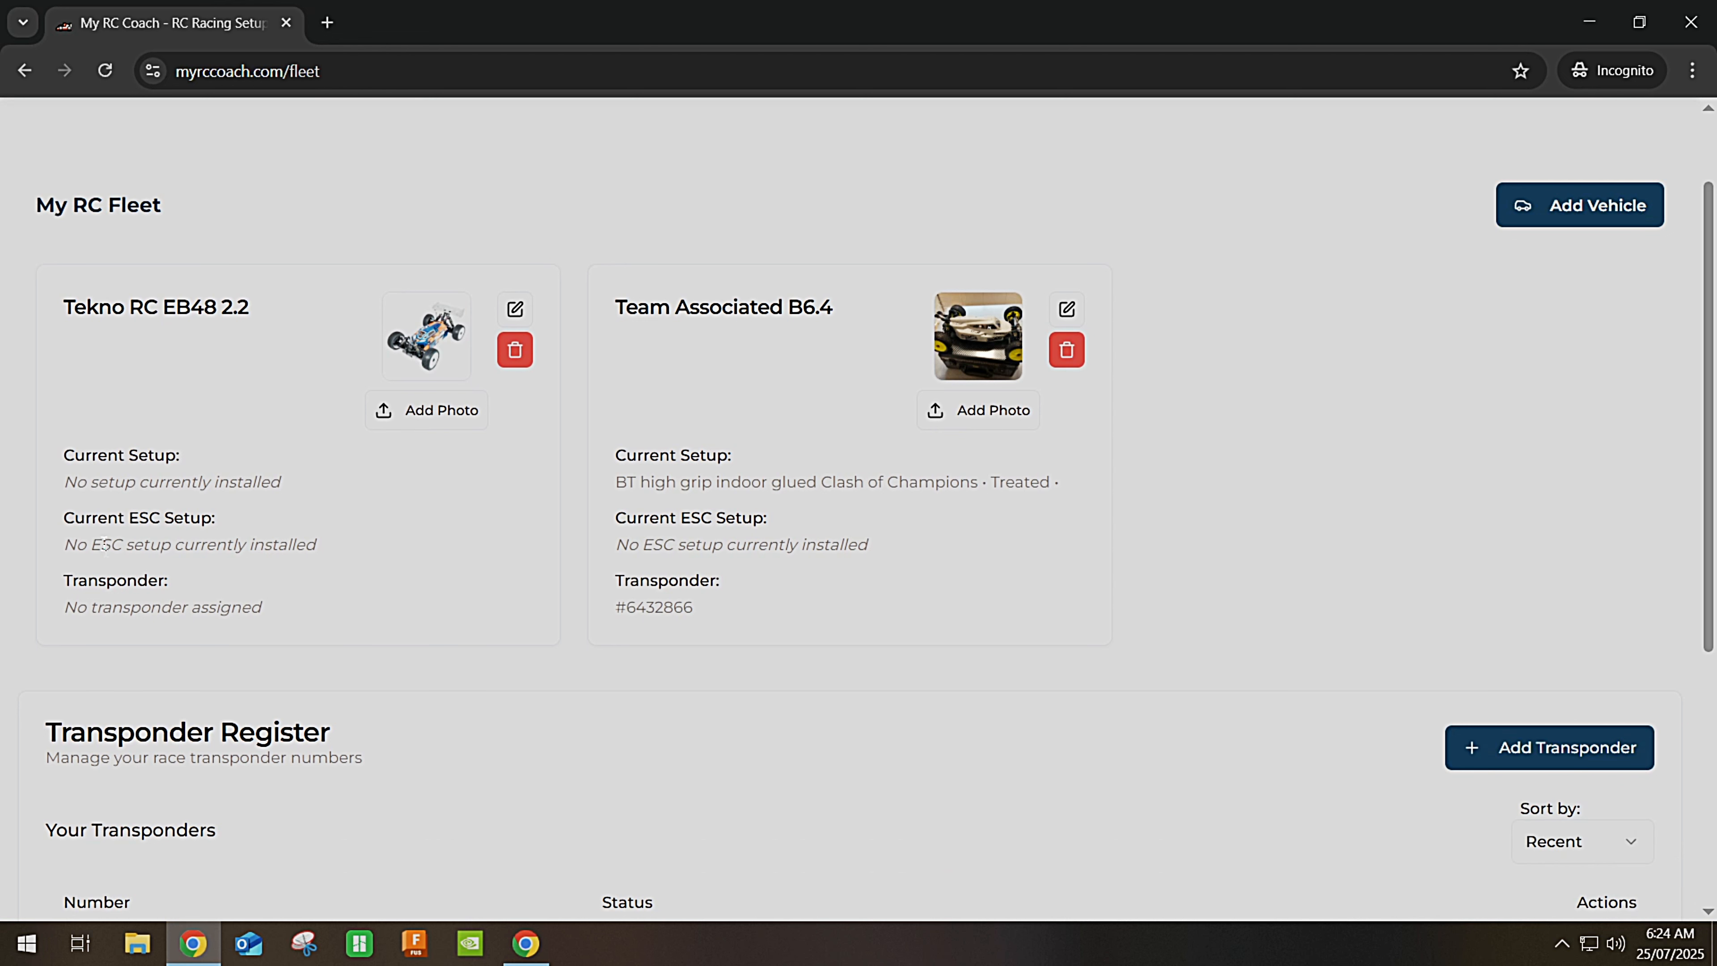
scroll(144, 571, "up", 2)
scroll(1000, 710, "down", 4)
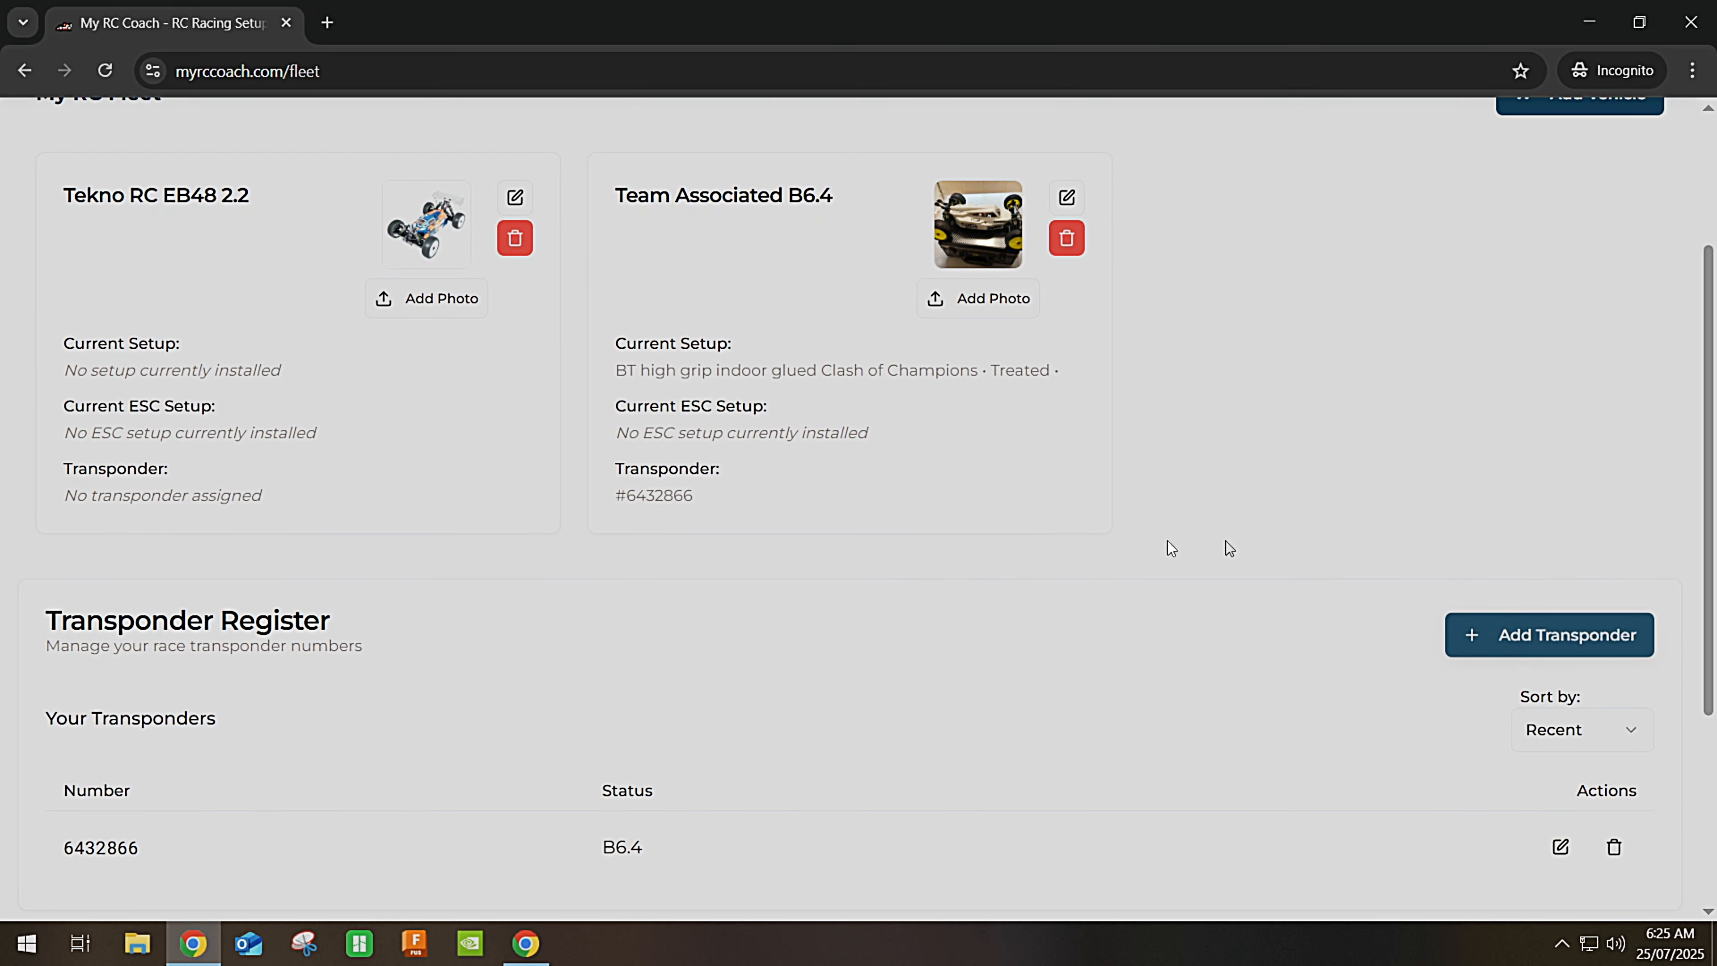
scroll(1229, 548, "up", 3)
left_click(508, 203)
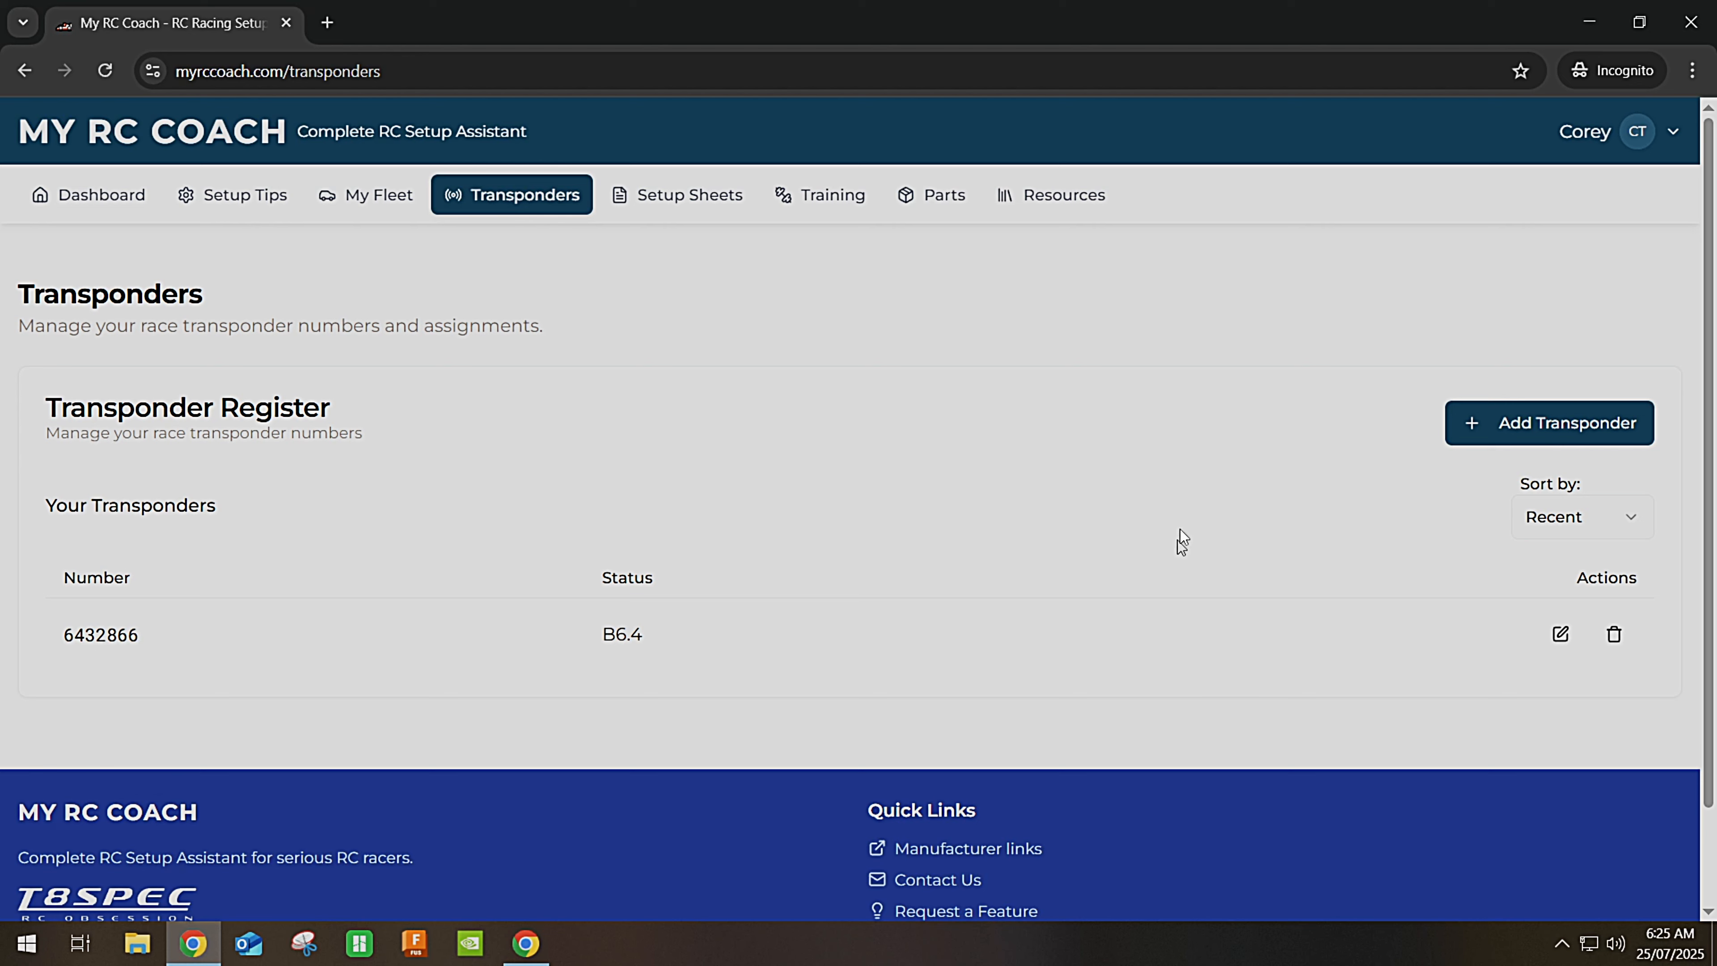
Add transponder 1234567 assigned to EB48 2.2 (Tekno RC) and review the updated register.
left_click(1514, 421)
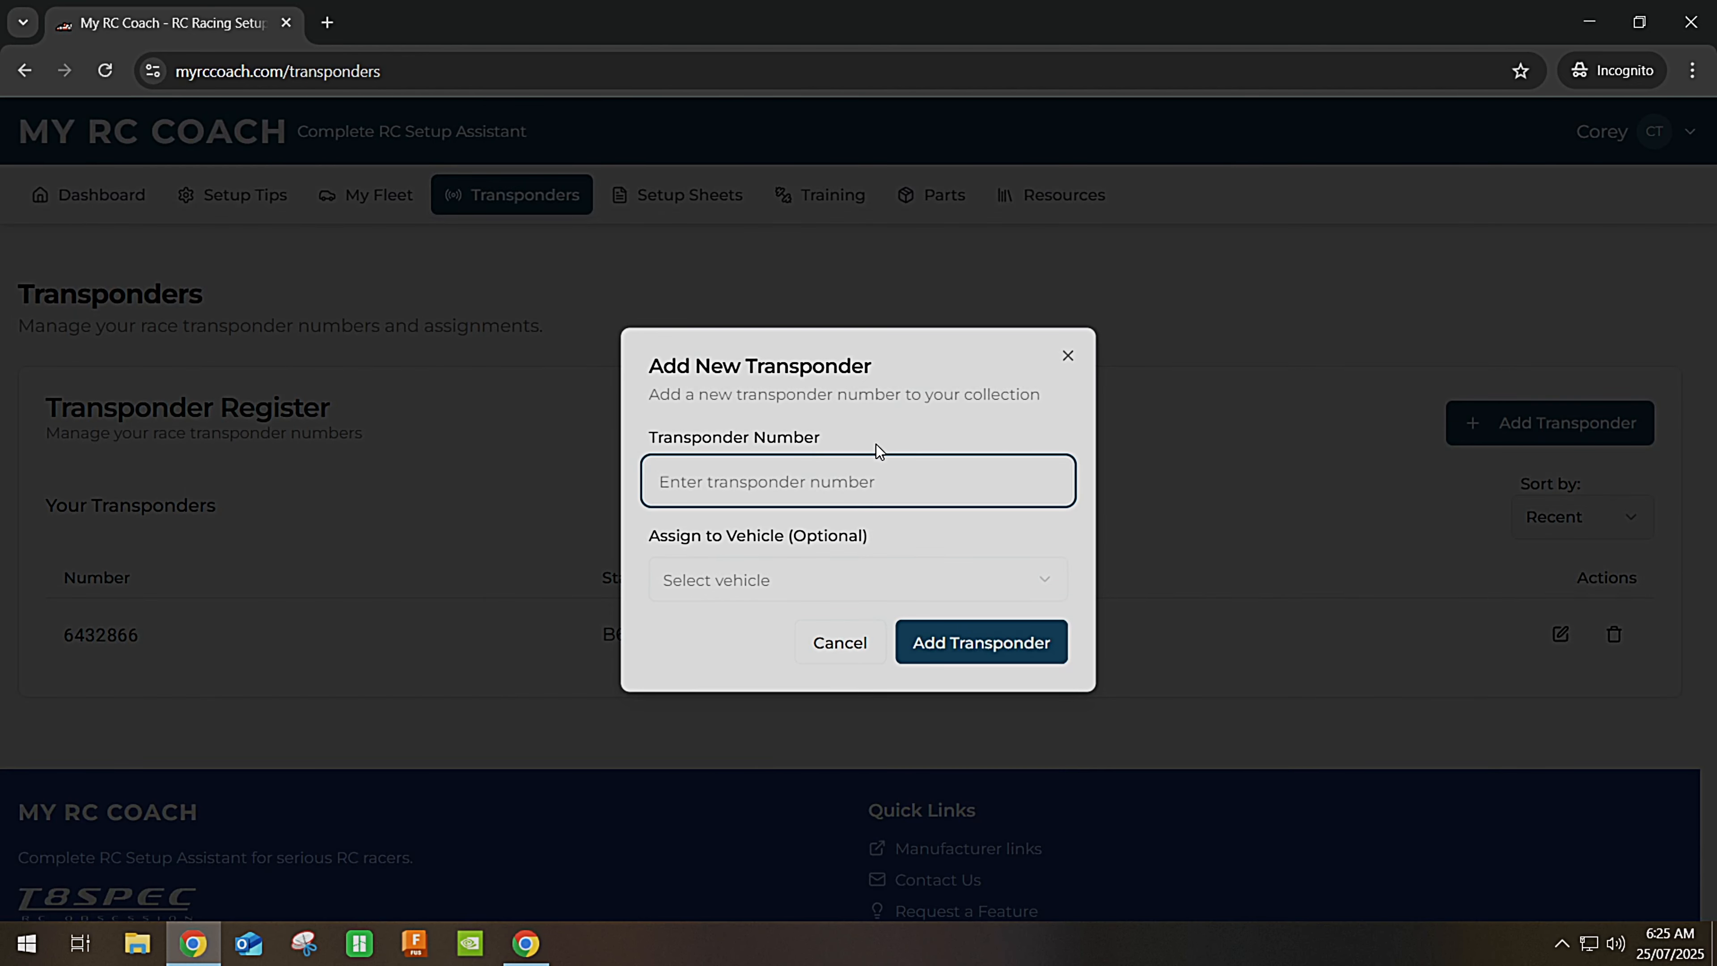
type("1234567")
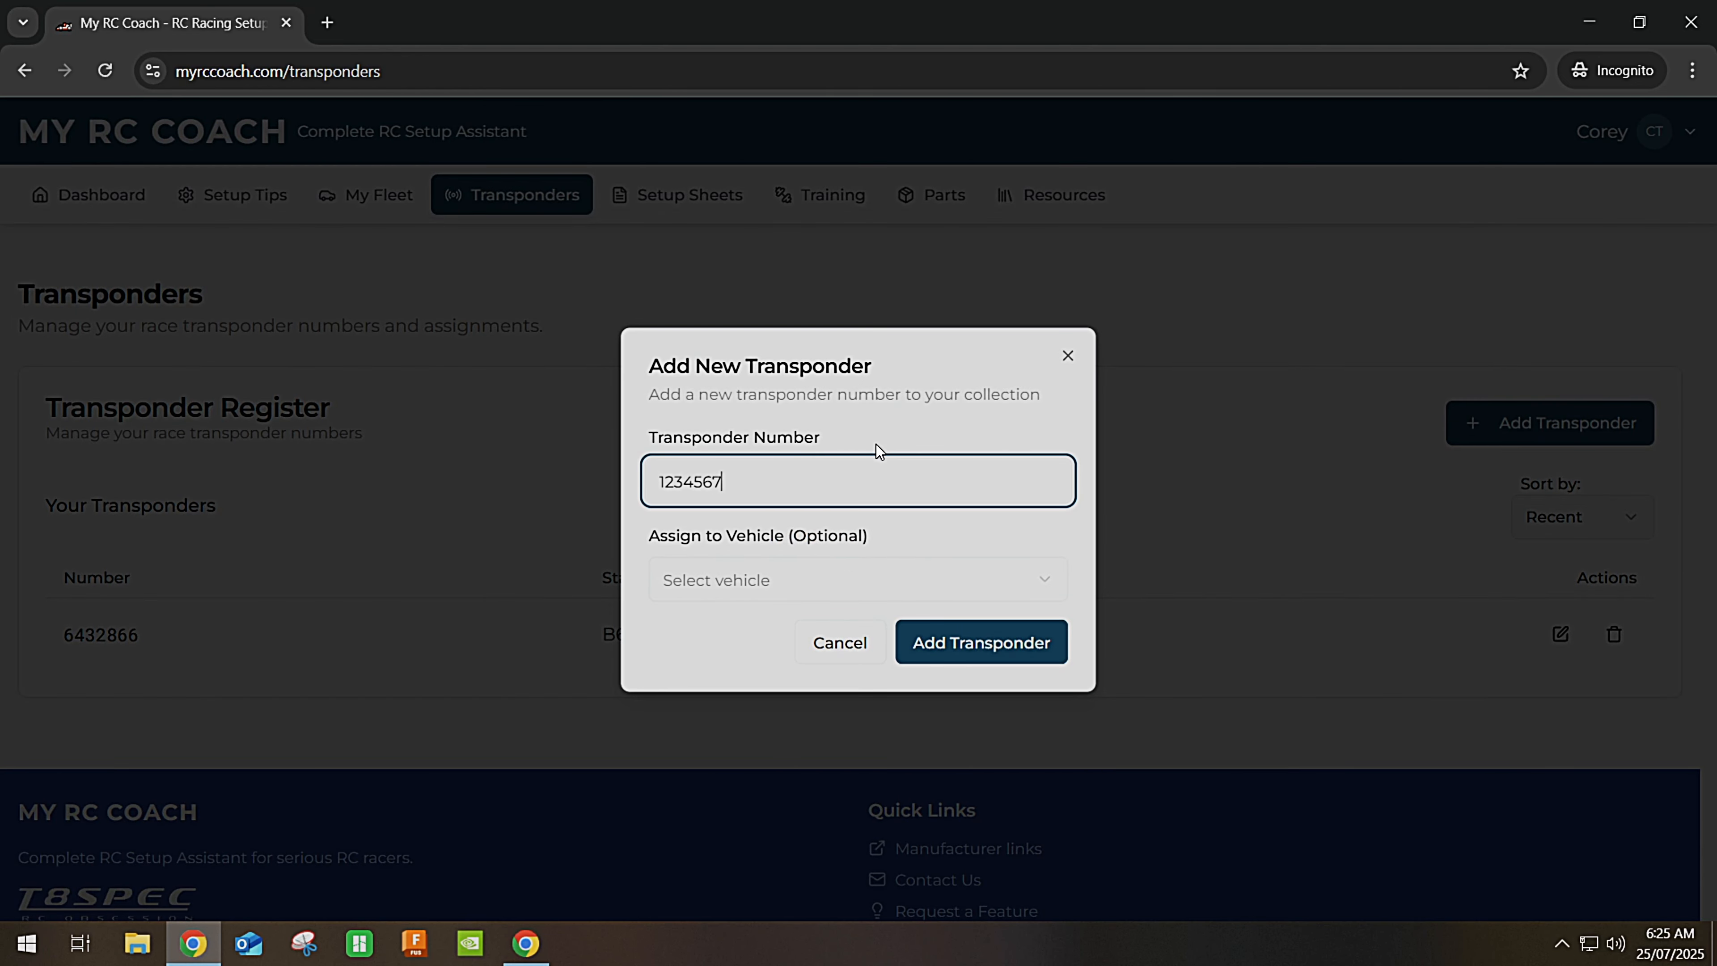
left_click(832, 578)
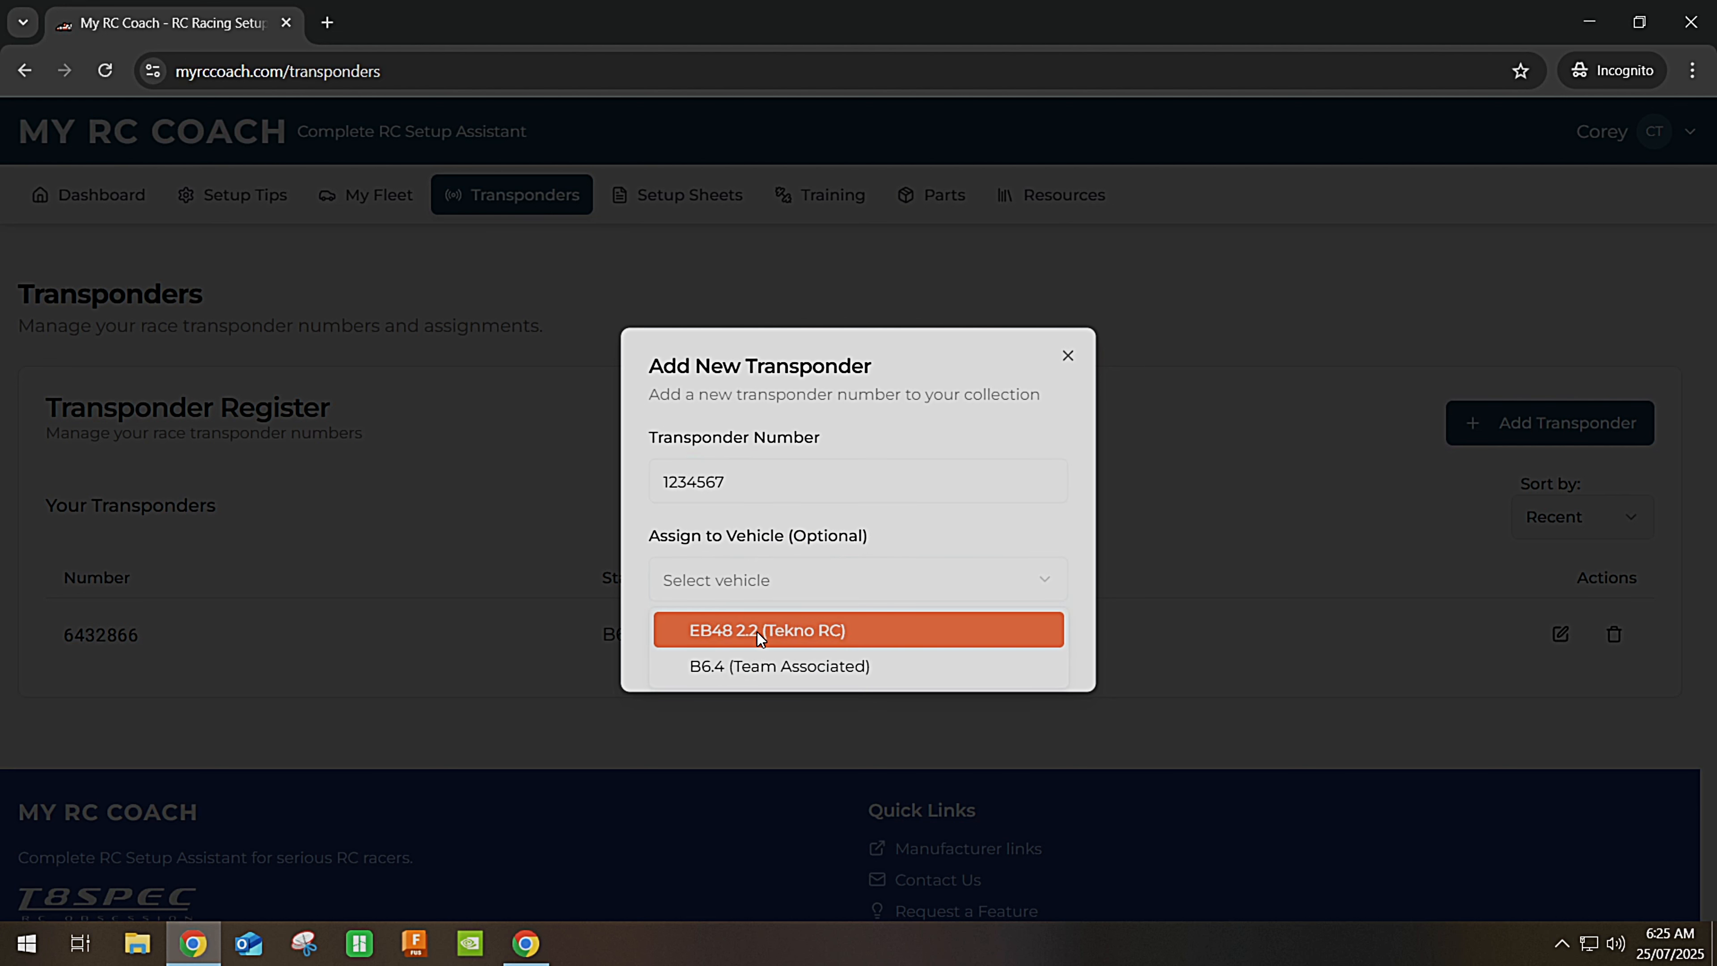
left_click(728, 623)
left_click(960, 653)
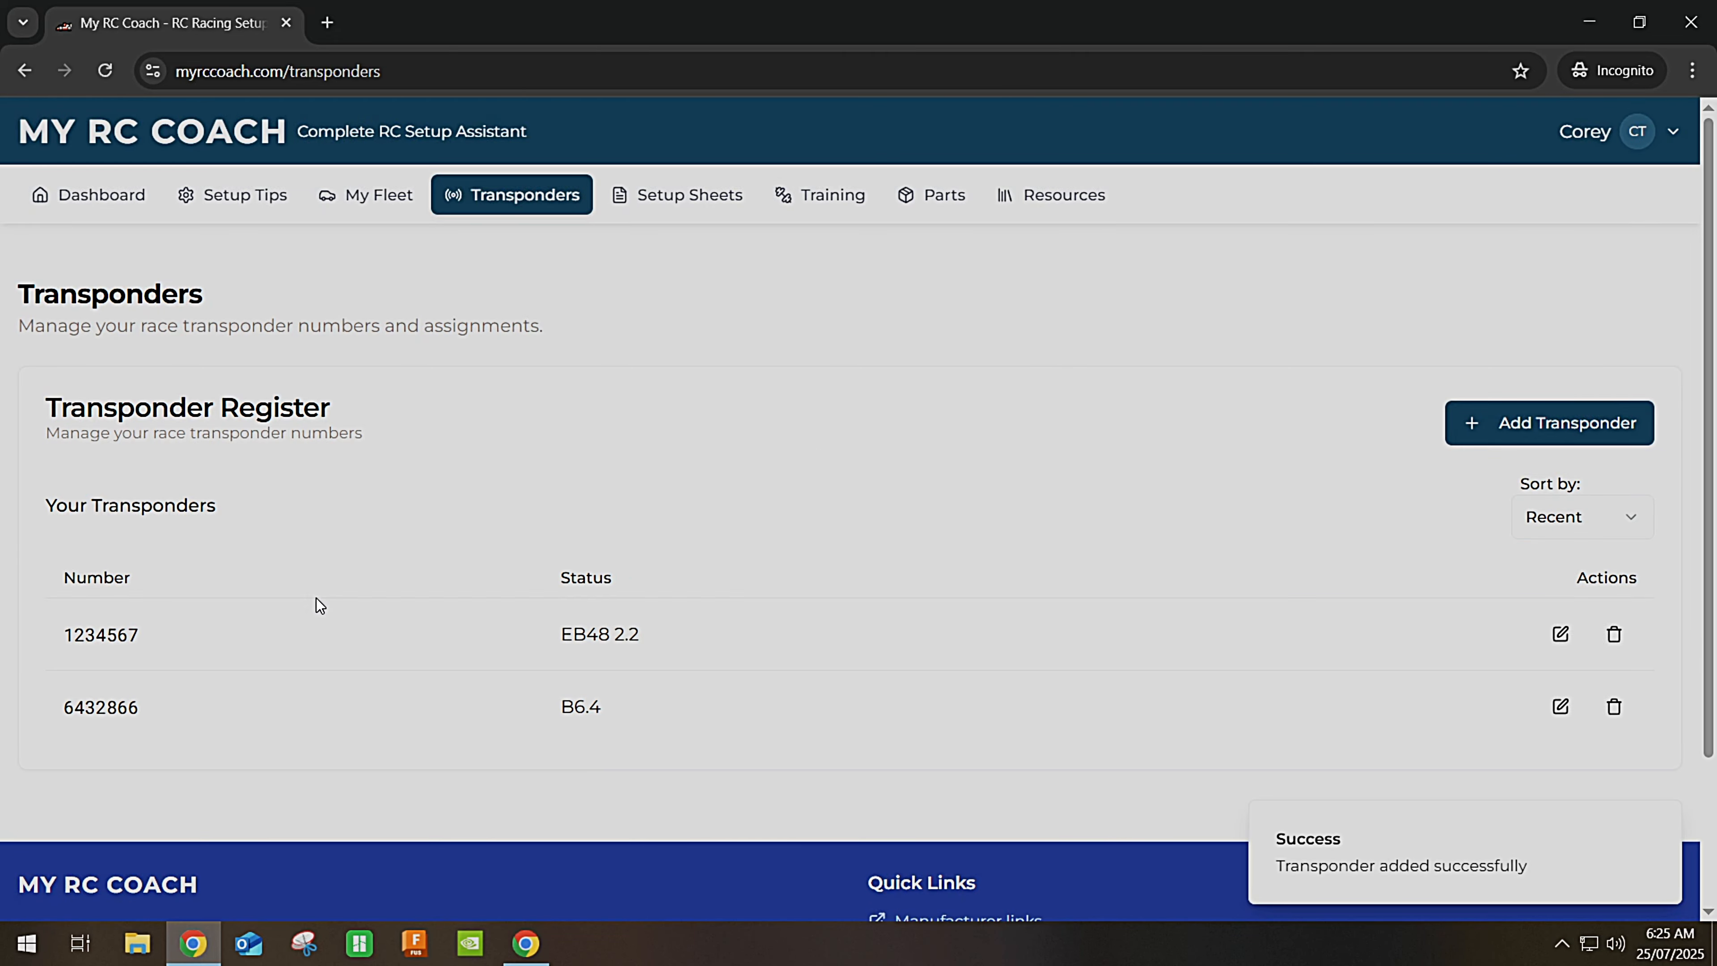
scroll(556, 555, "down", 2)
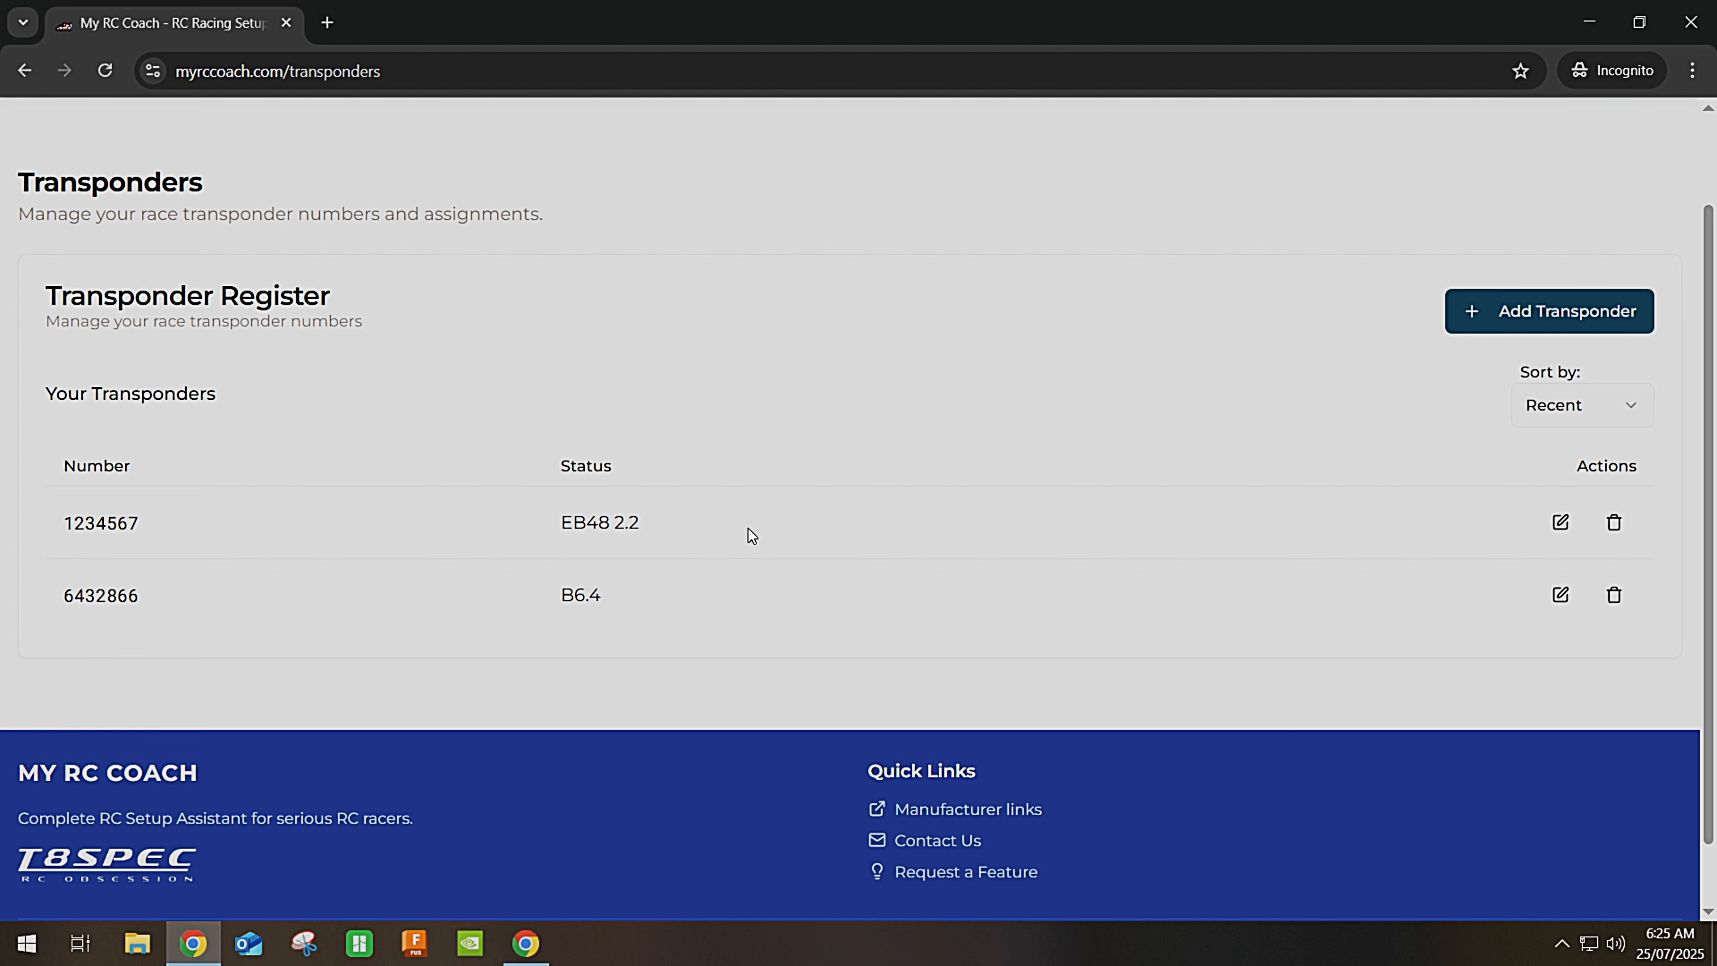
scroll(749, 529, "up", 2)
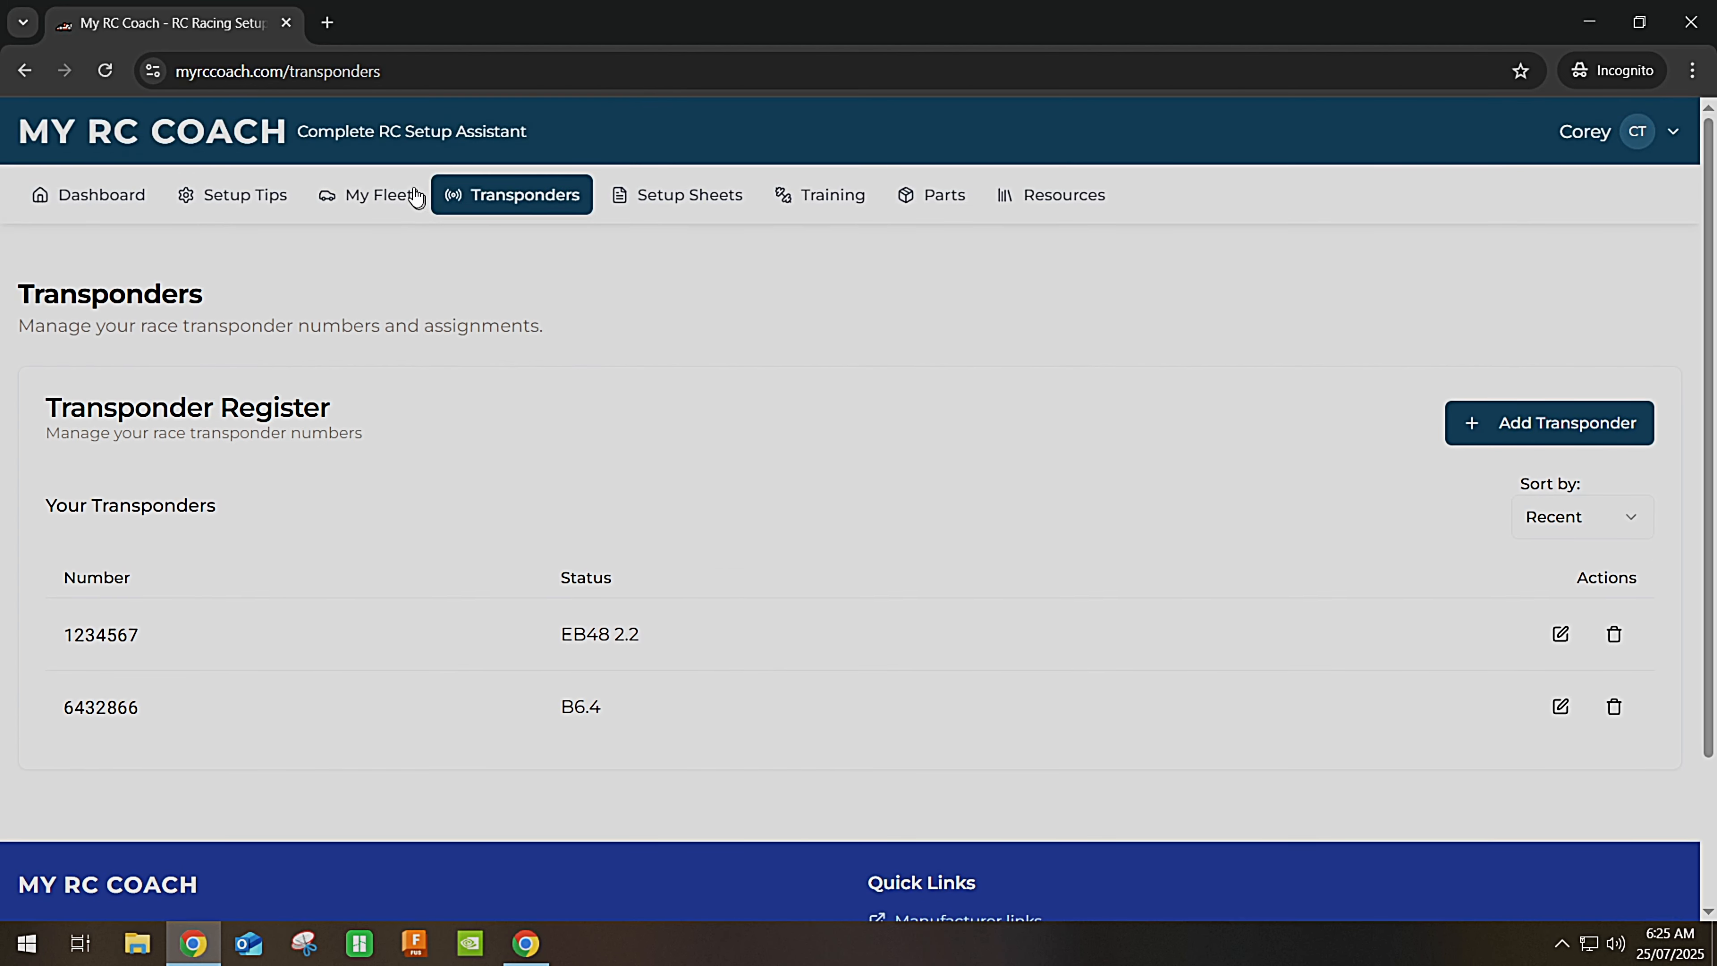
Verify the Tekno card on My Fleet shows transponder #1234567, then go to Setup Sheets.
left_click(393, 198)
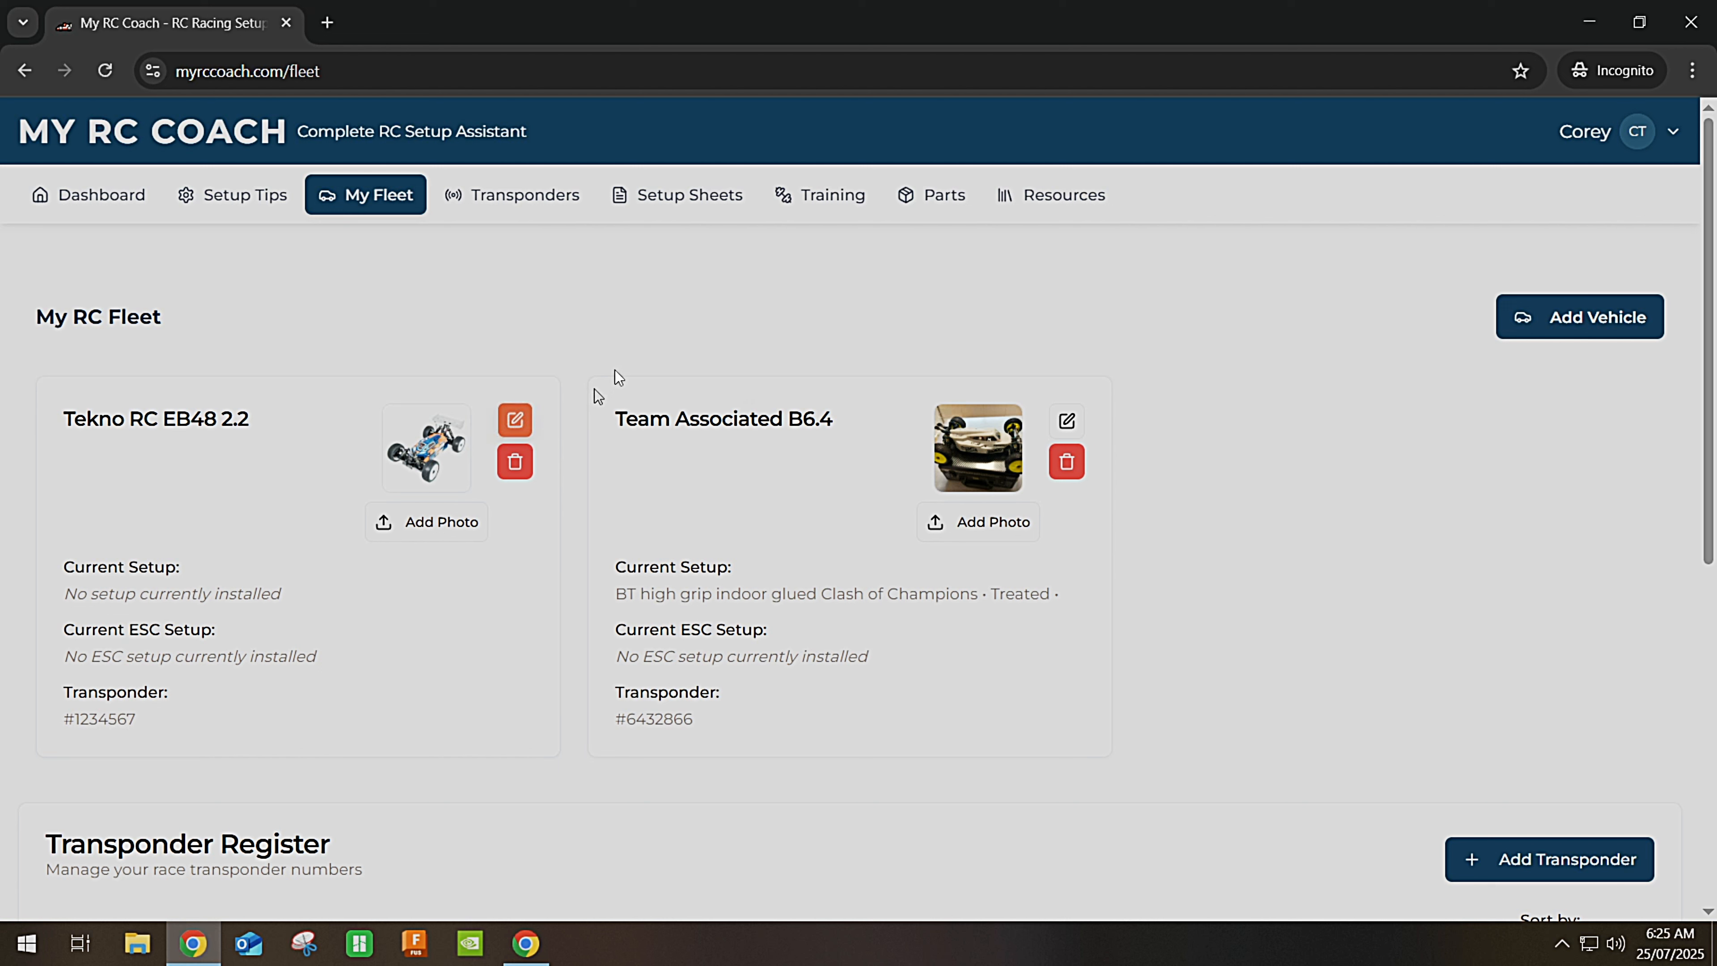
left_click(700, 210)
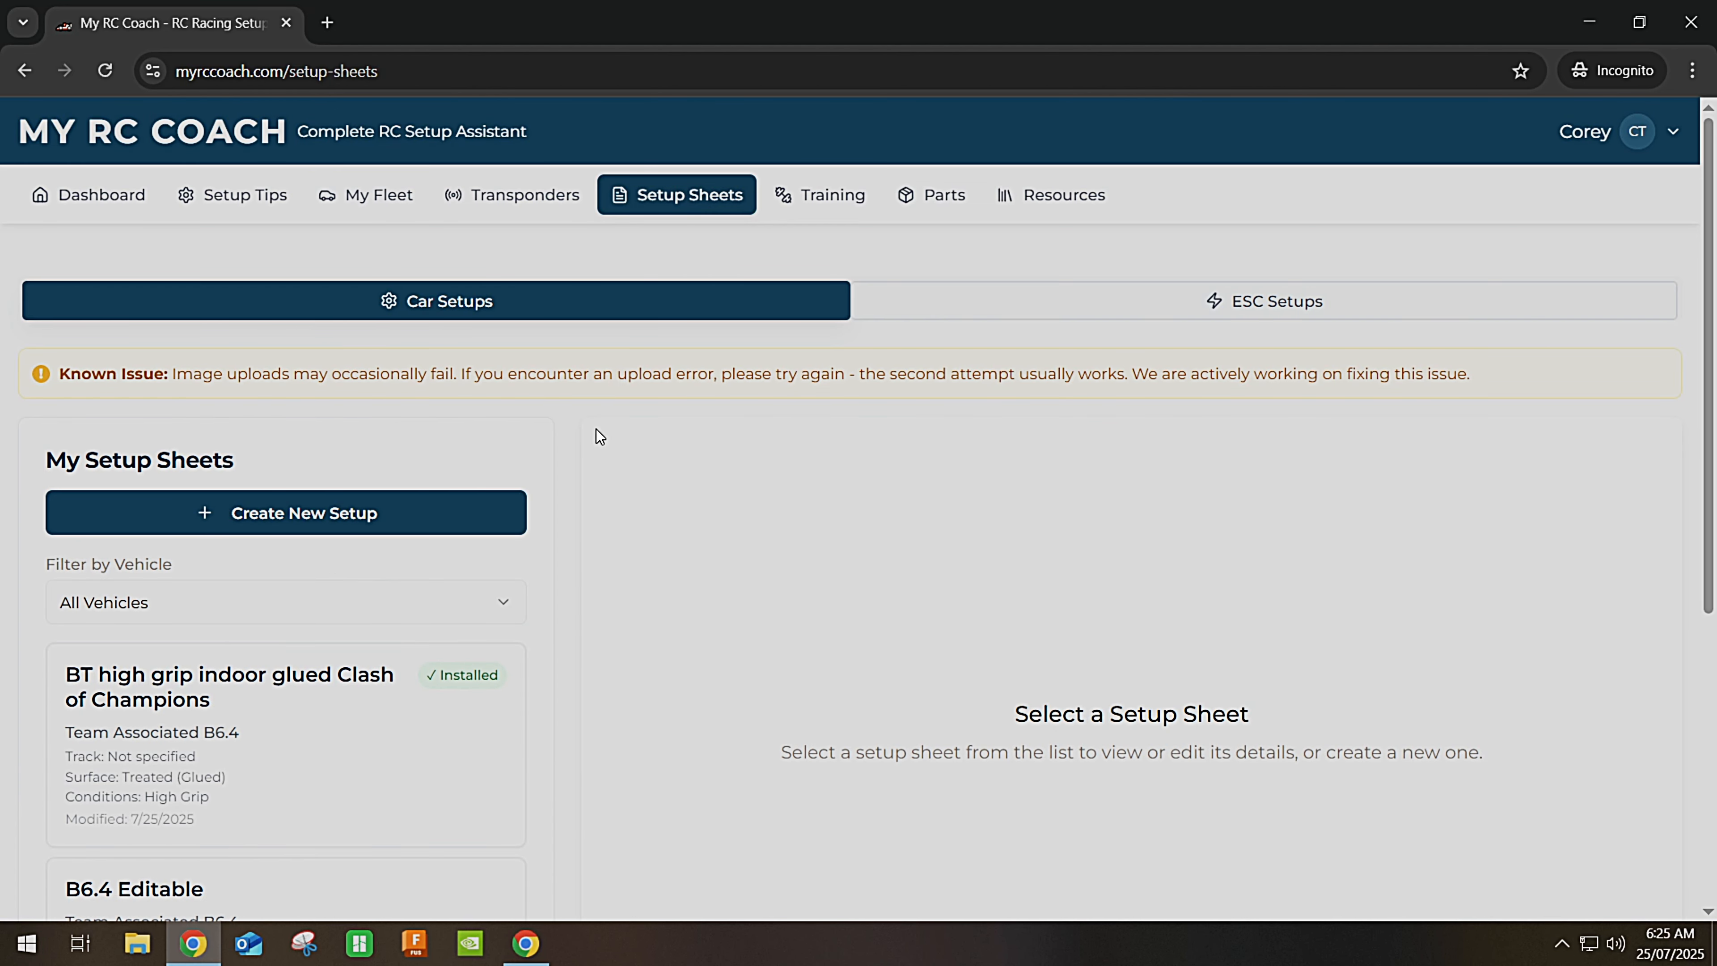
Open the BT high grip indoor glued Clash of Champions setup and scroll through its details.
scroll(588, 466, "down", 3)
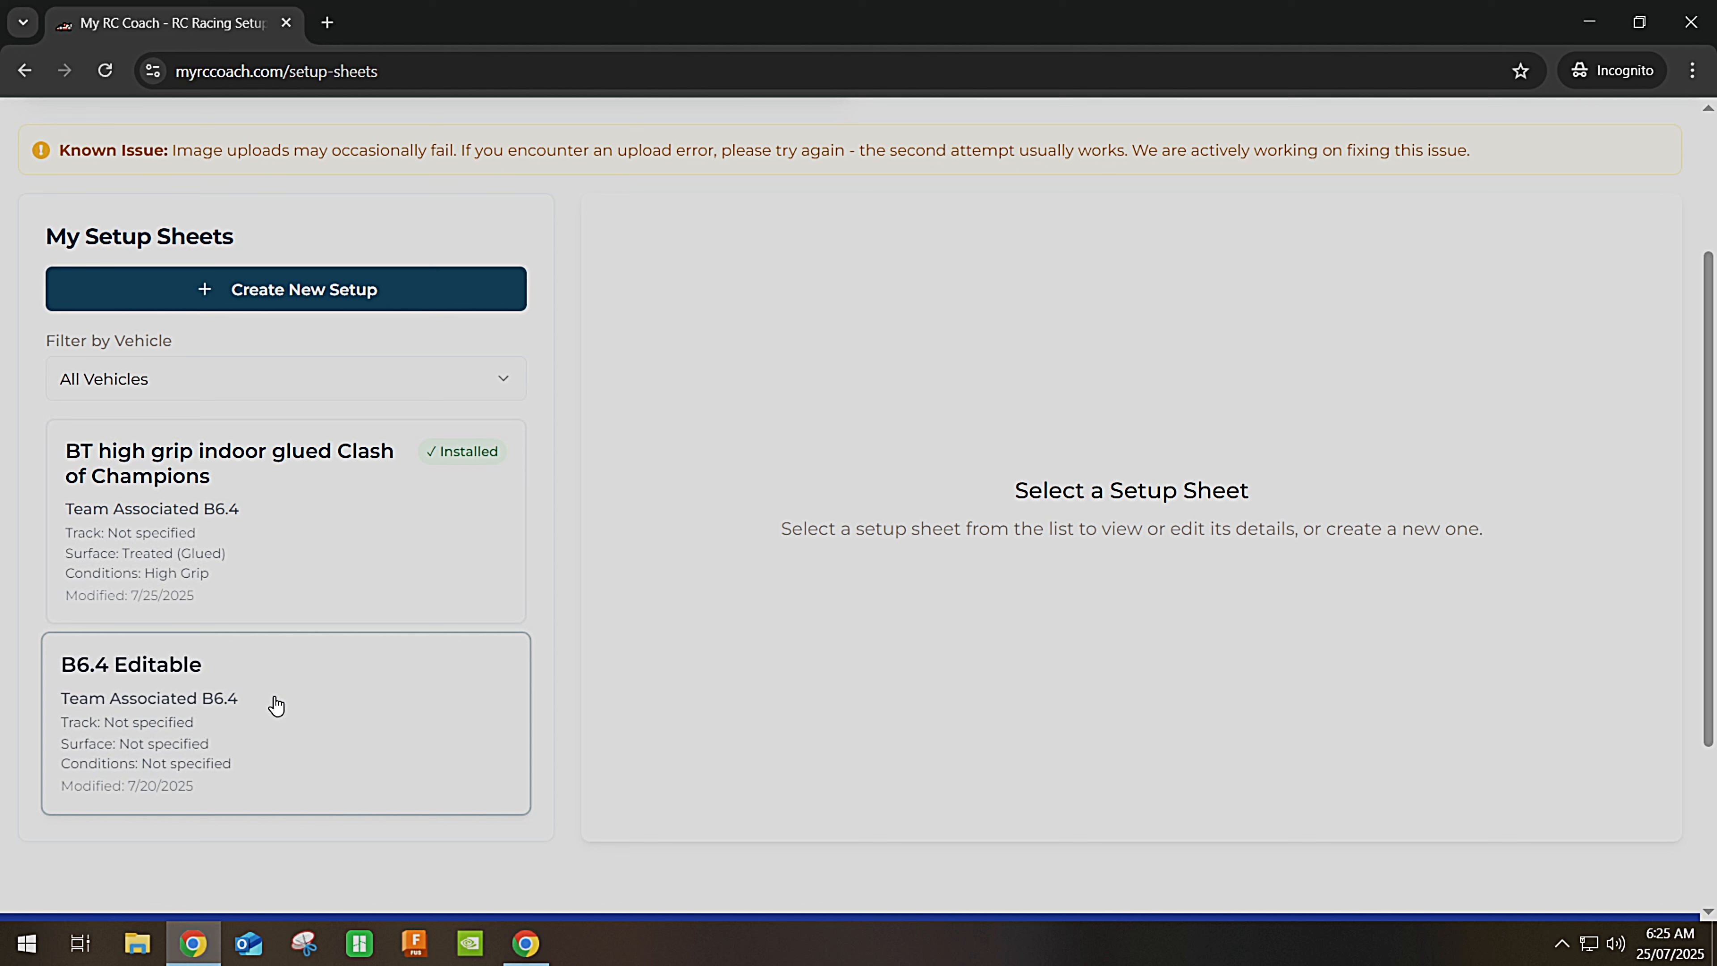
left_click(447, 514)
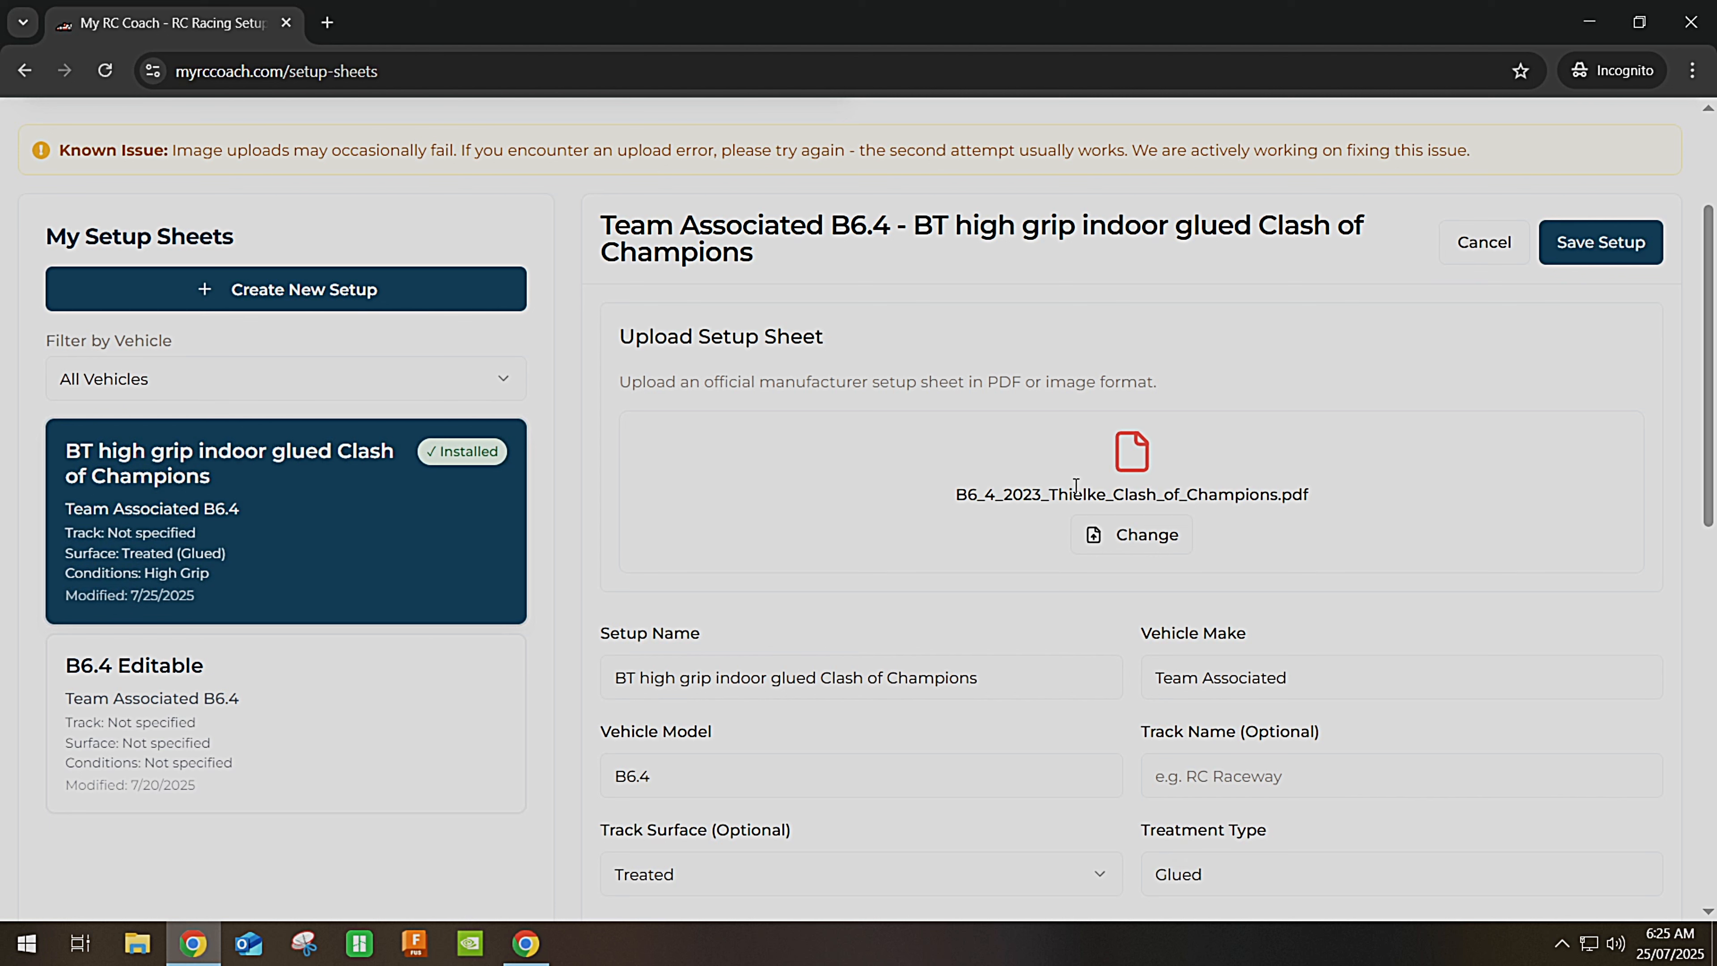
scroll(1014, 494, "down", 2)
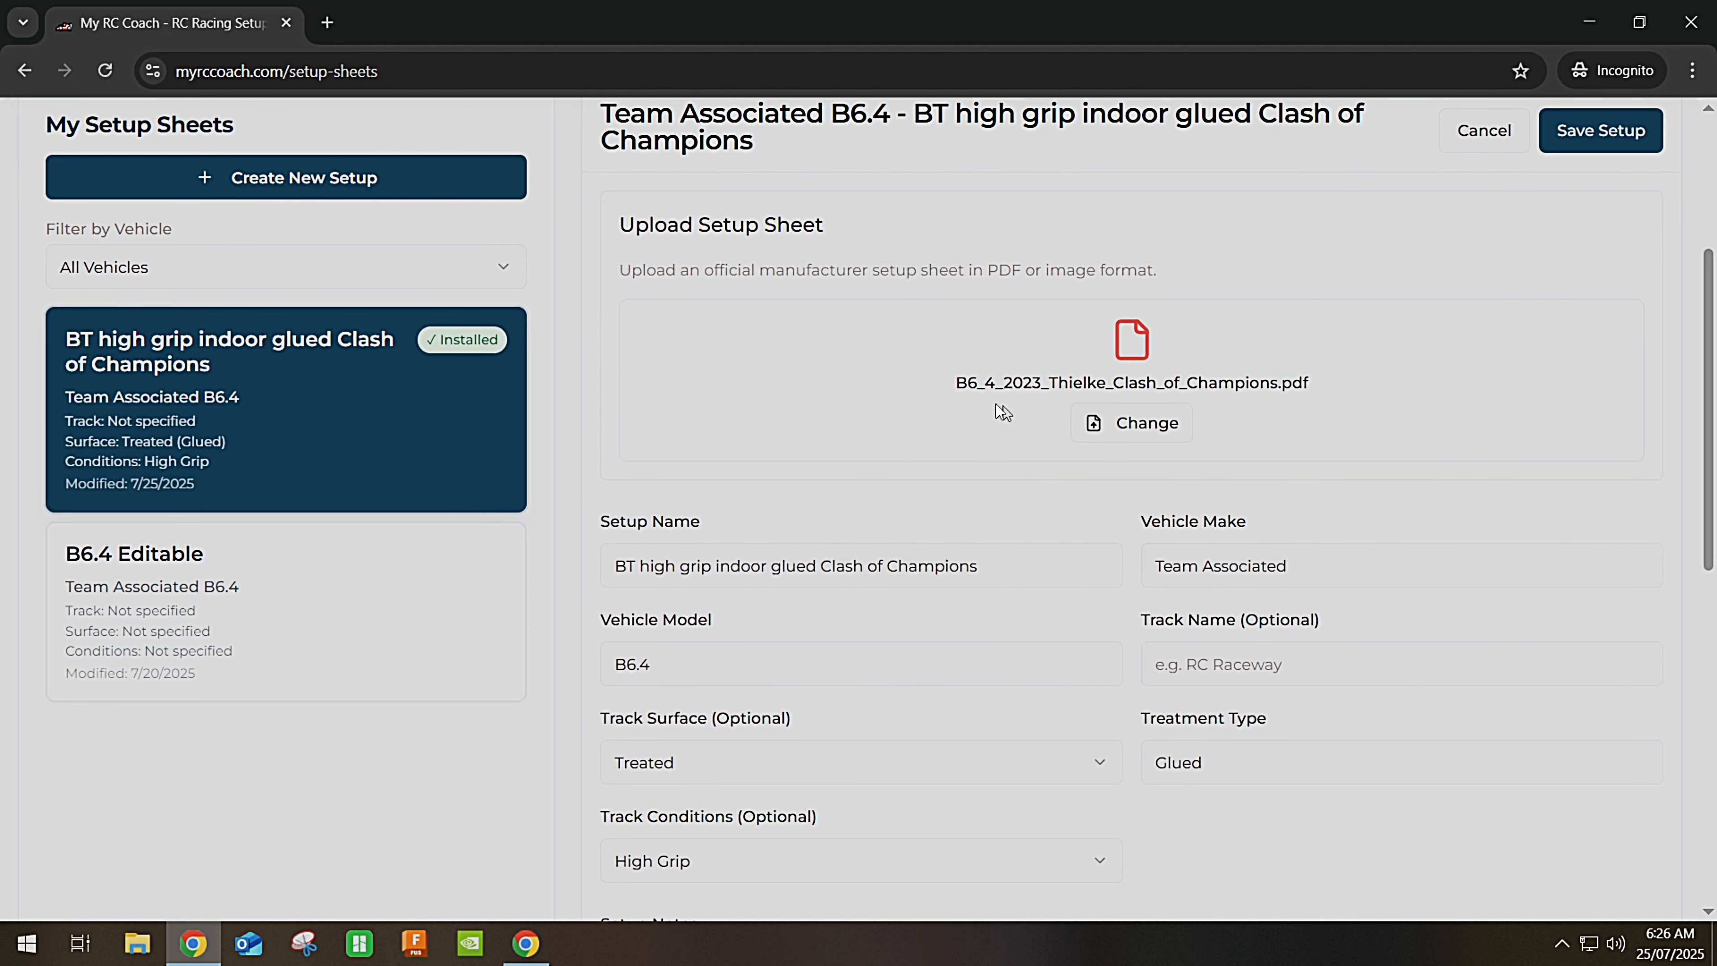
scroll(918, 558, "down", 2)
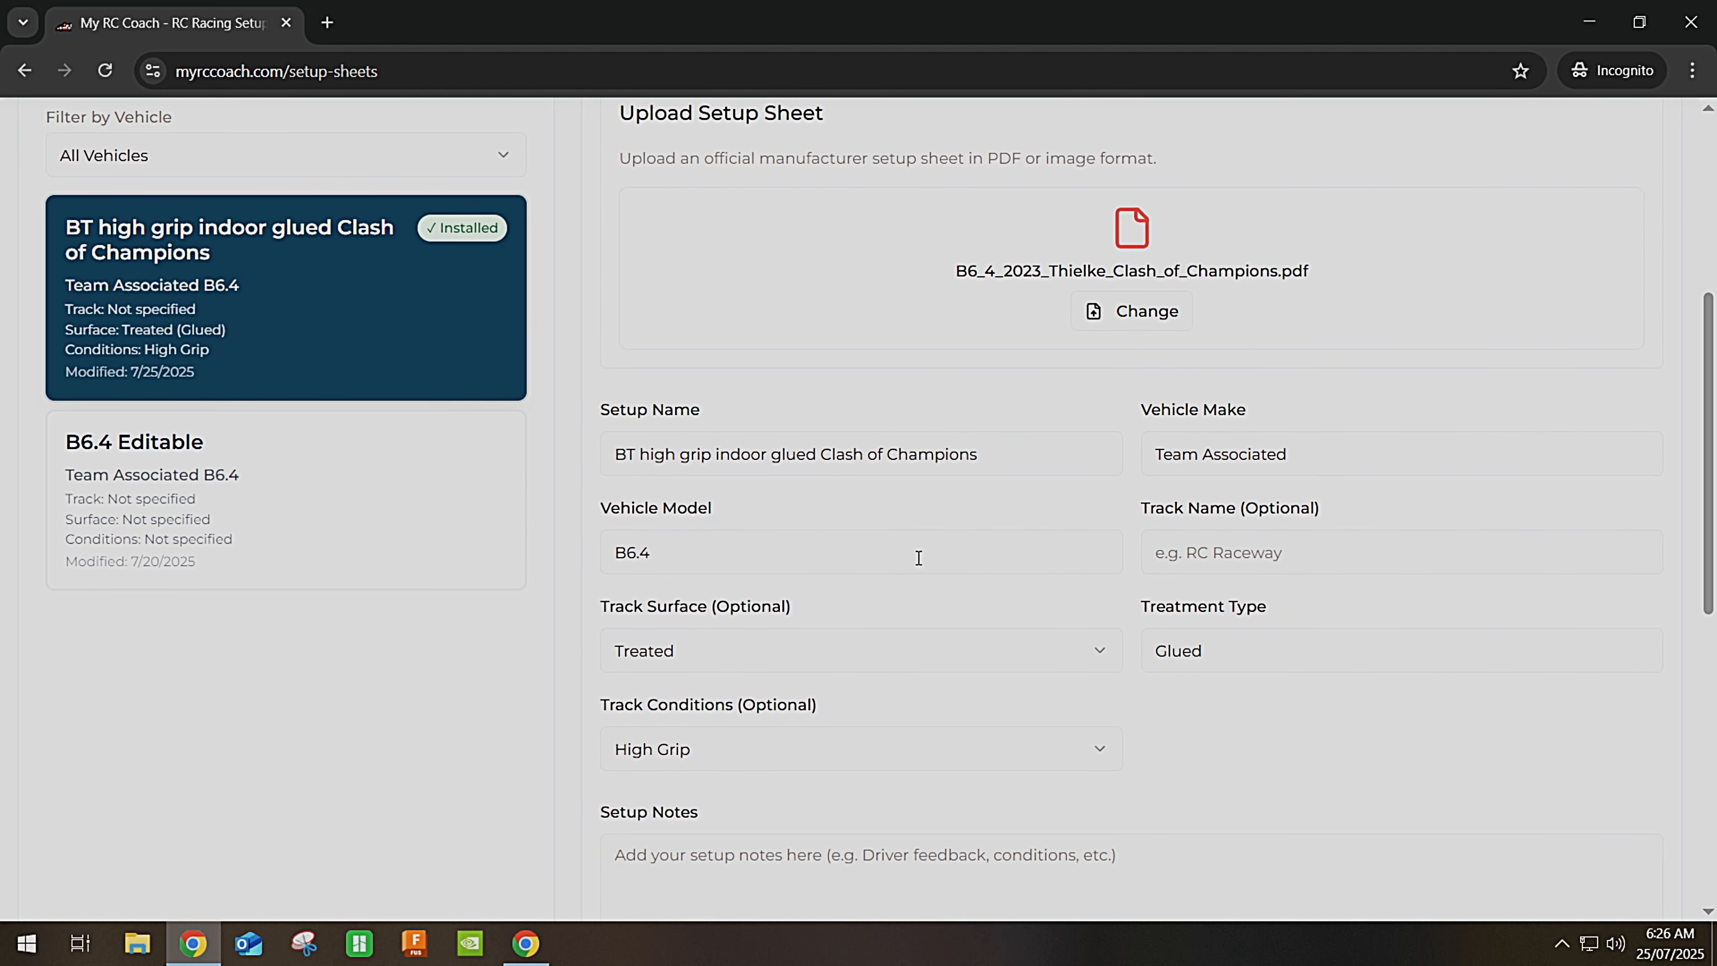
scroll(919, 557, "down", 2)
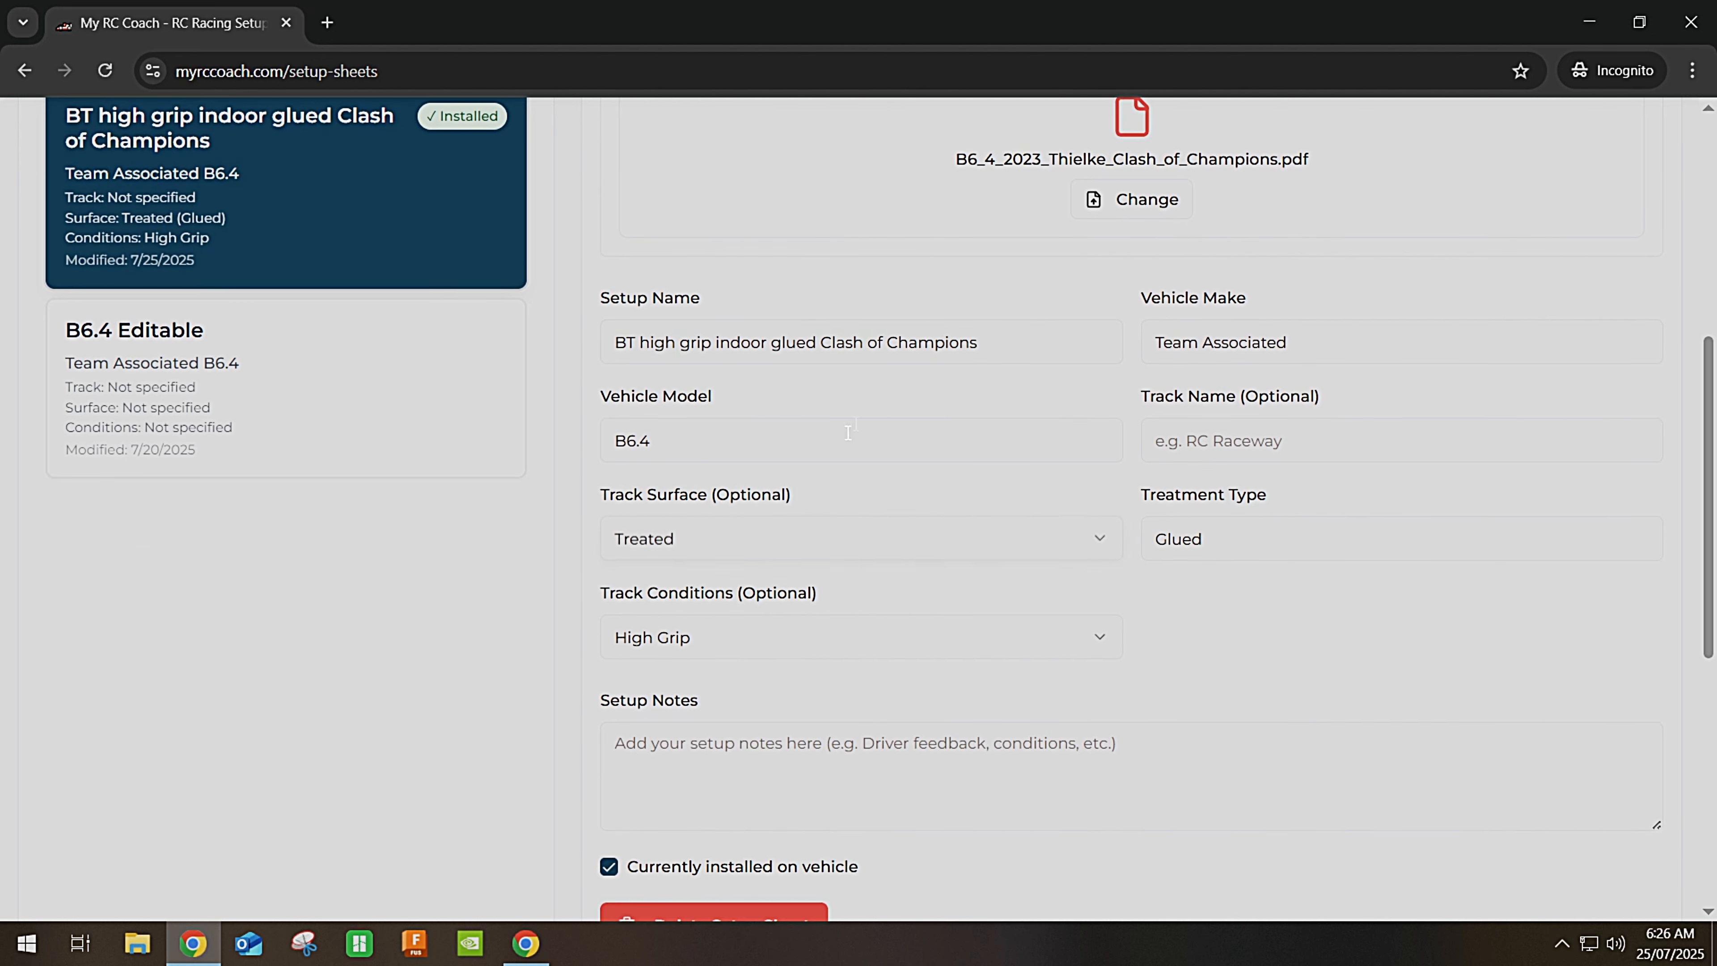
scroll(1123, 636, "up", 3)
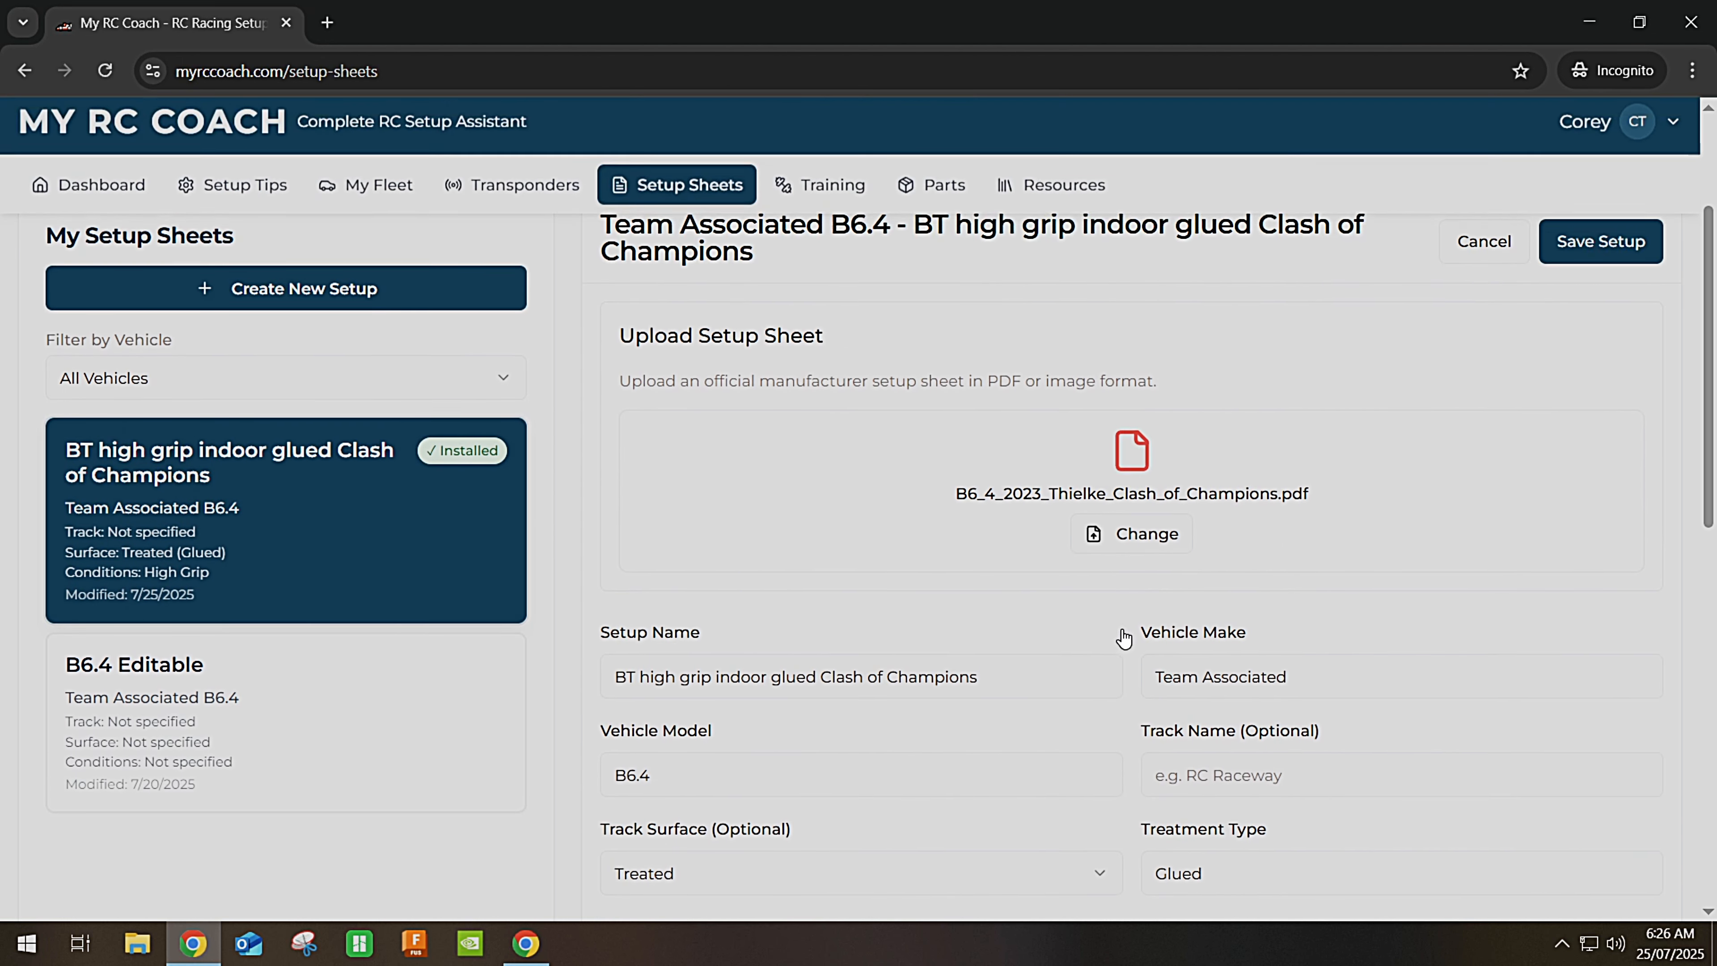
scroll(1122, 636, "down", 4)
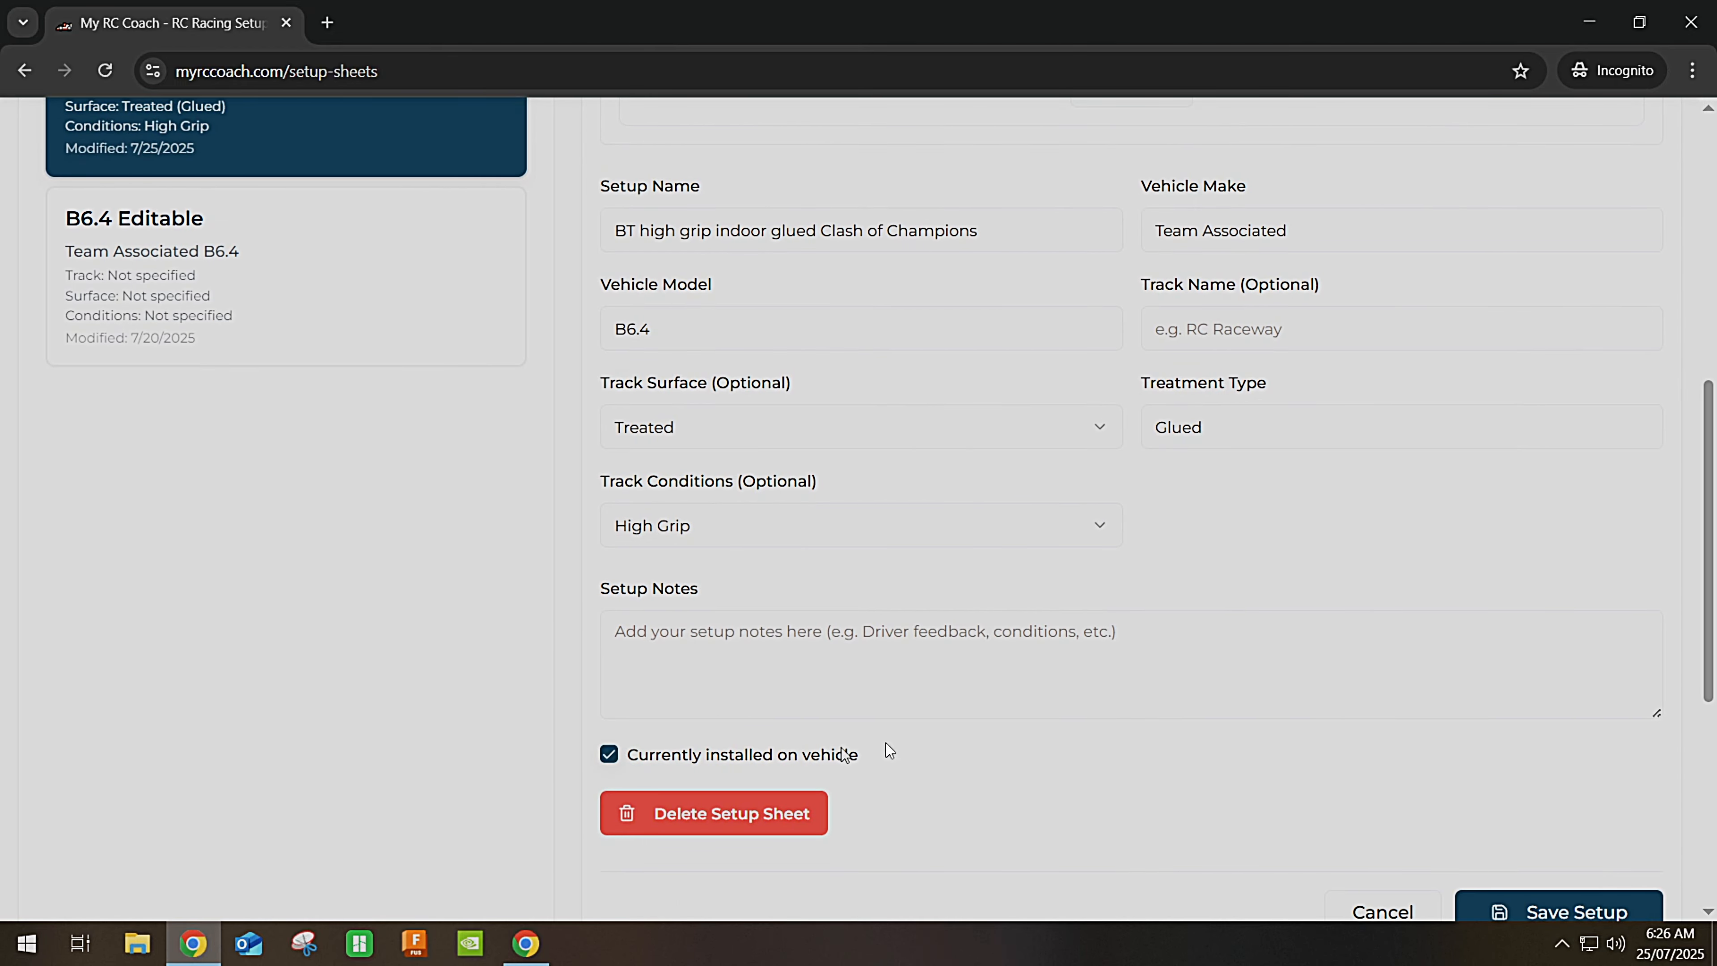
scroll(1010, 737, "up", 6)
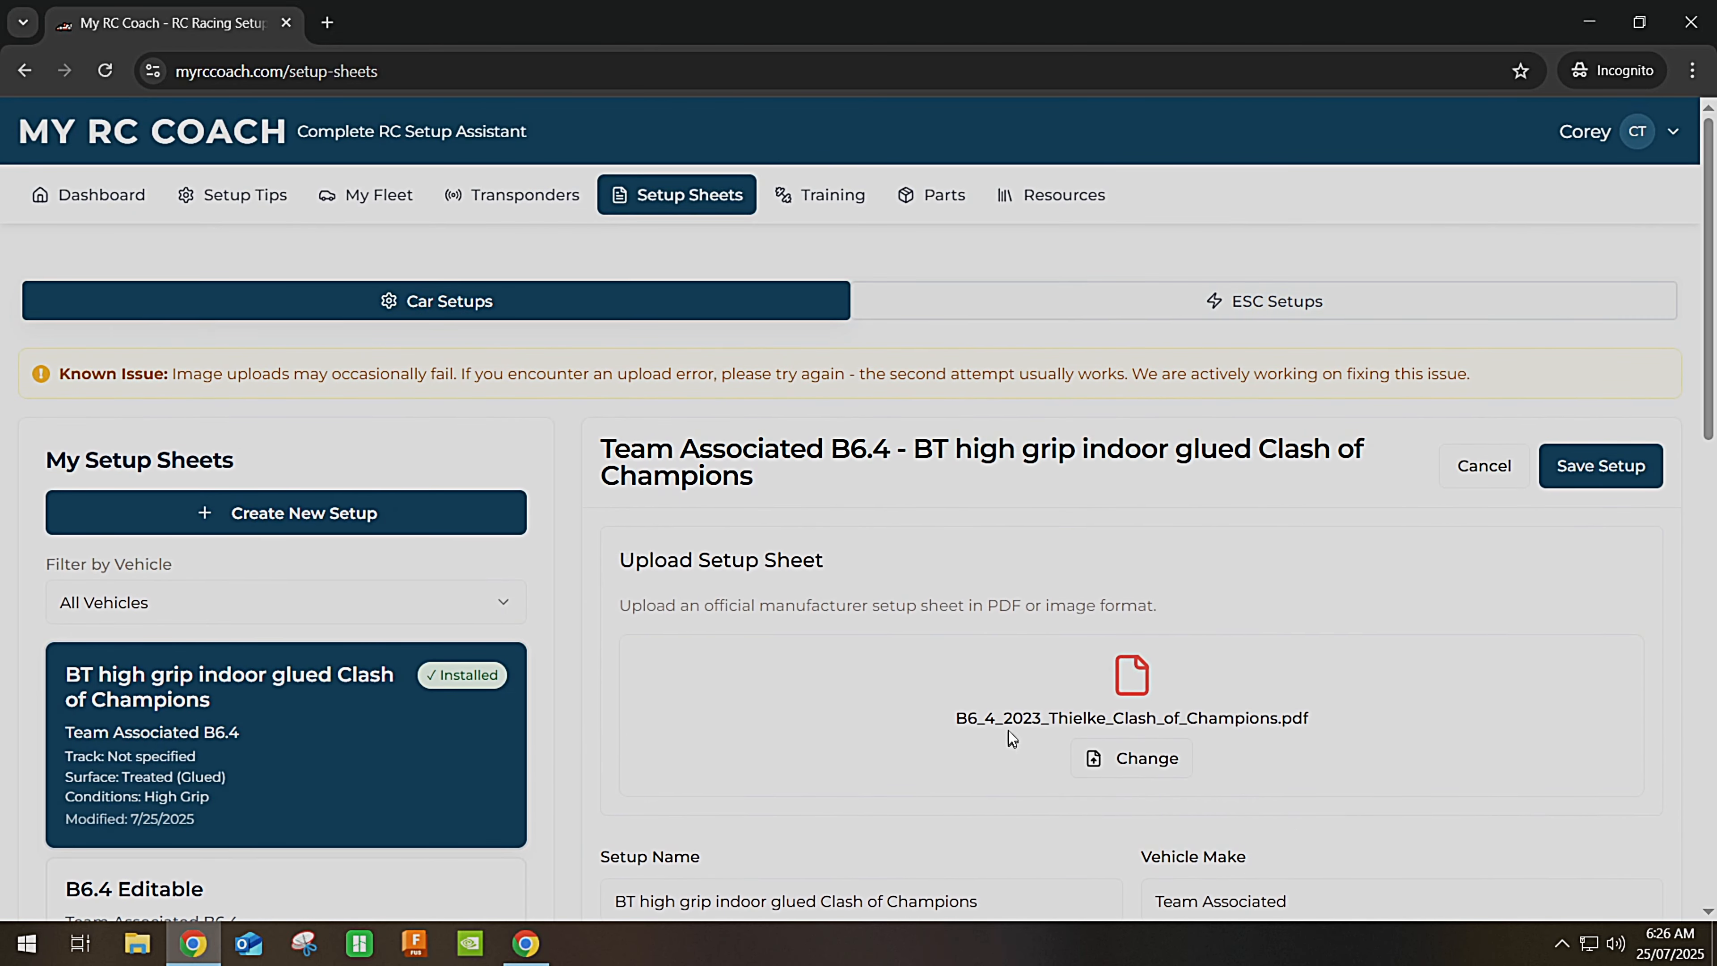
View the attached Clash of Champions setup PDF in a new tab, then close it.
left_click(1133, 679)
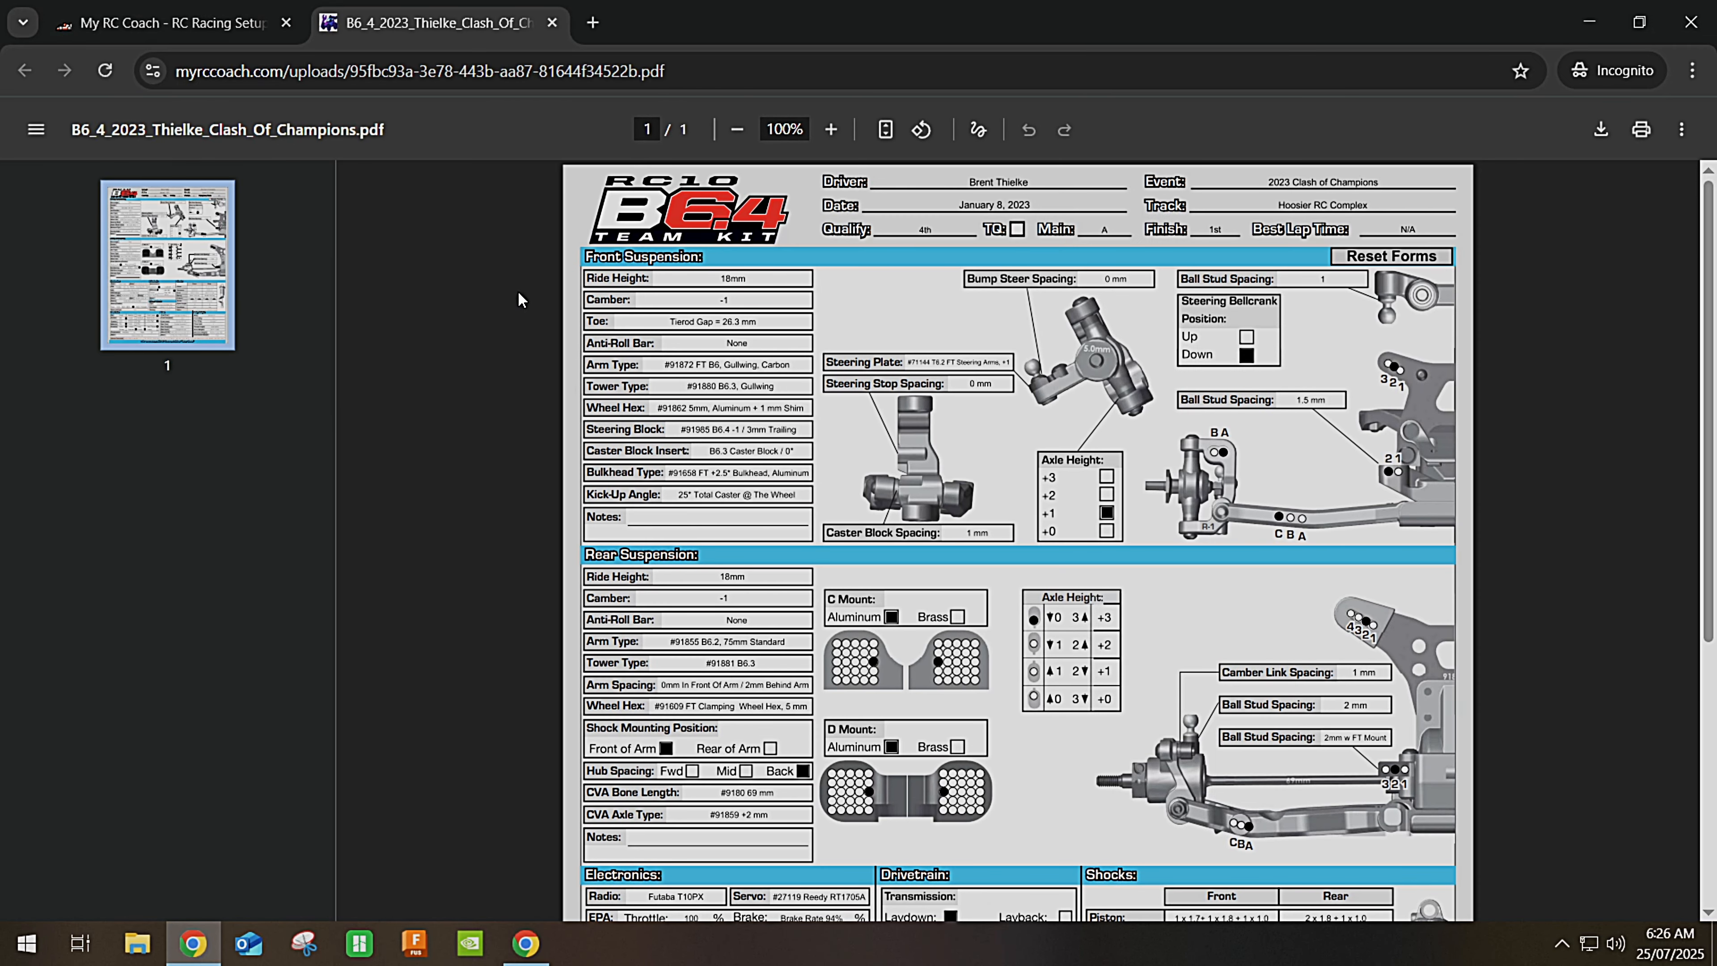
left_click(552, 23)
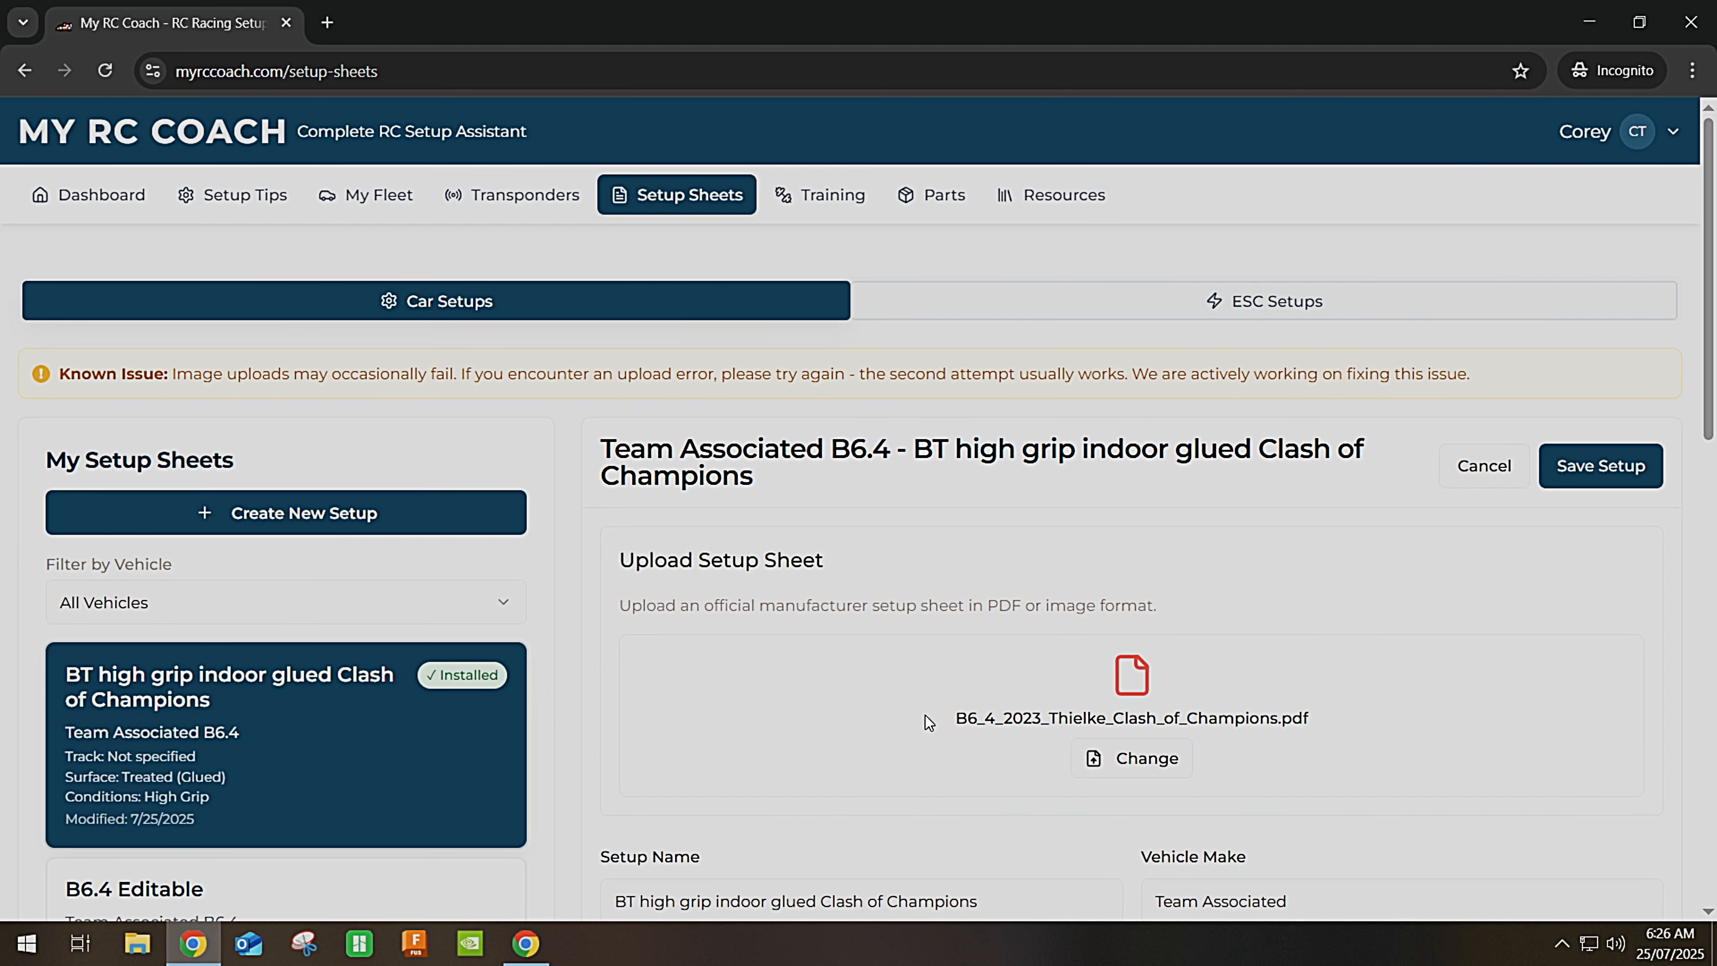
scroll(925, 715, "down", 1)
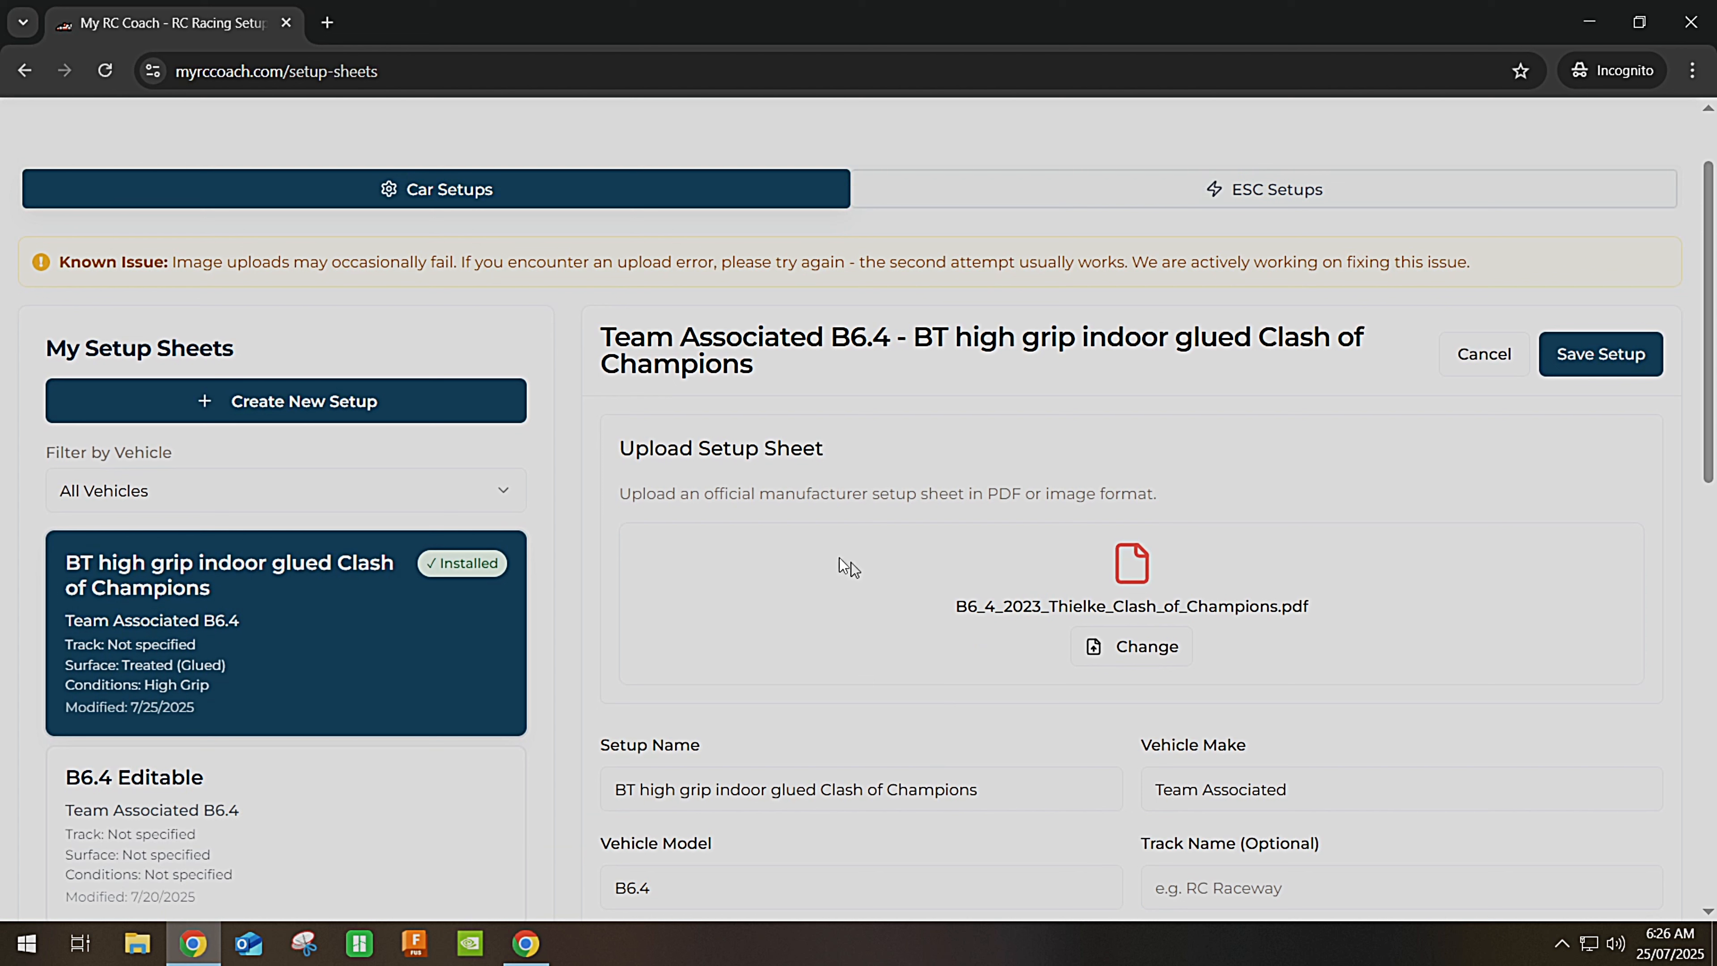
Start a blank setup sheet assigned to the Tekno RC EB48 2.2.
left_click(332, 402)
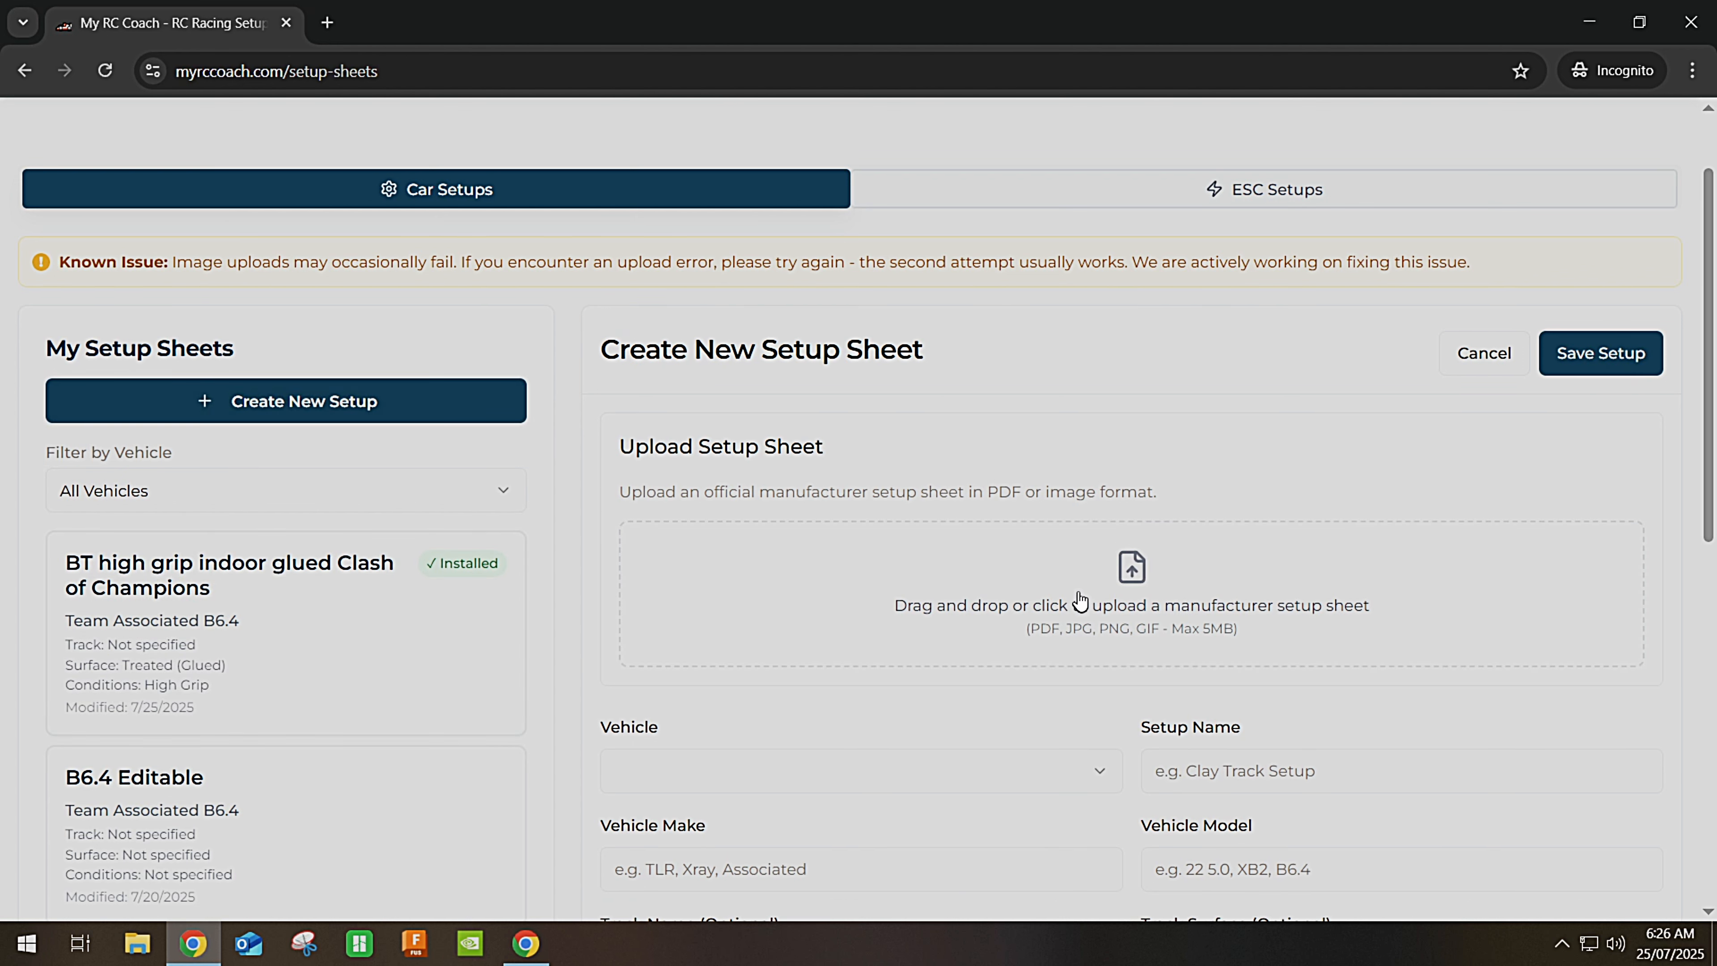
scroll(1054, 586, "down", 1)
left_click(824, 660)
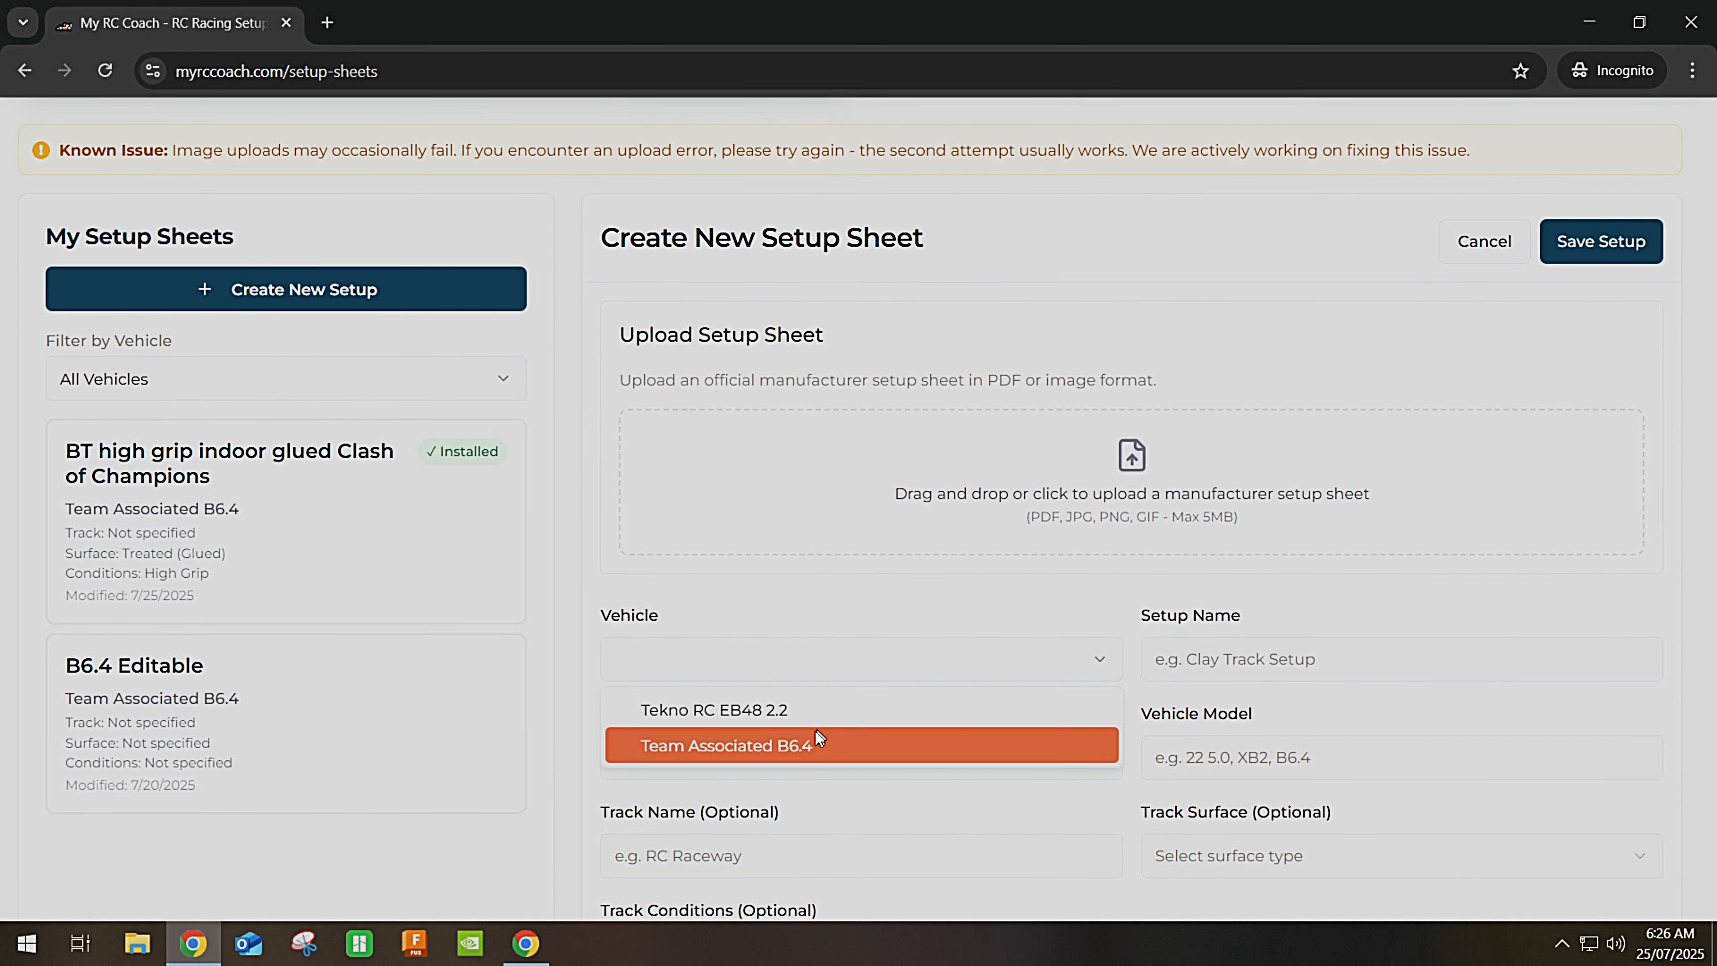
left_click(756, 720)
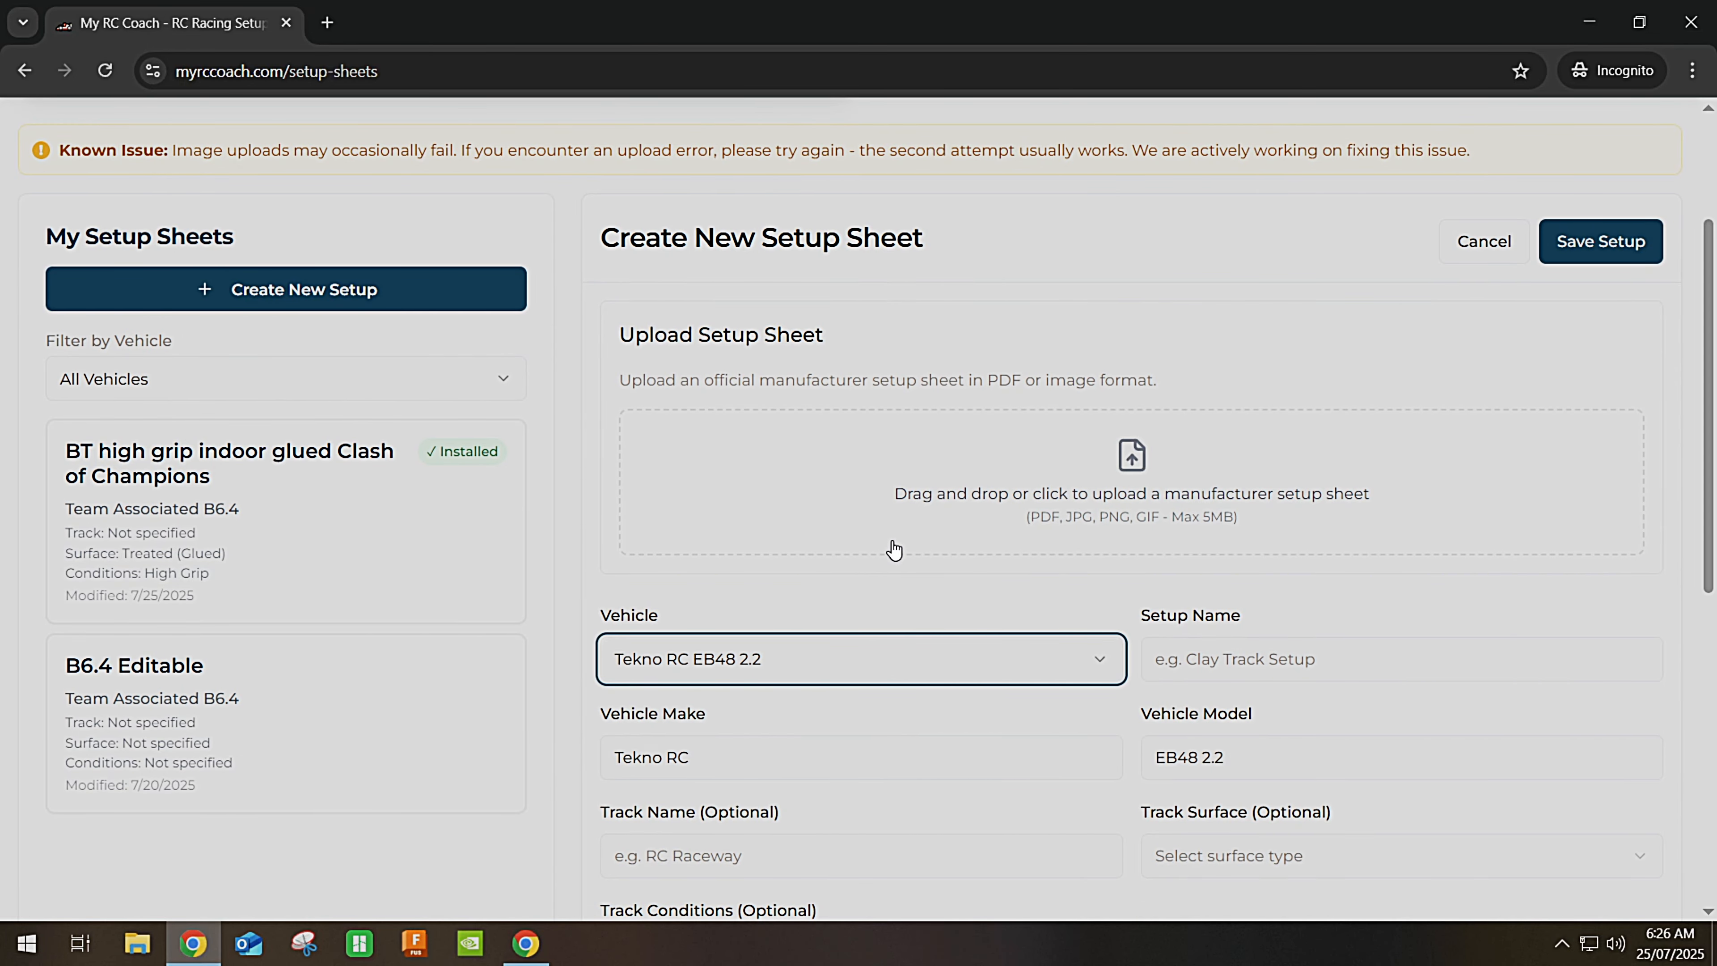
Upload the EB48 2_2.PNG image as the setup sheet and review the form.
left_click(1143, 487)
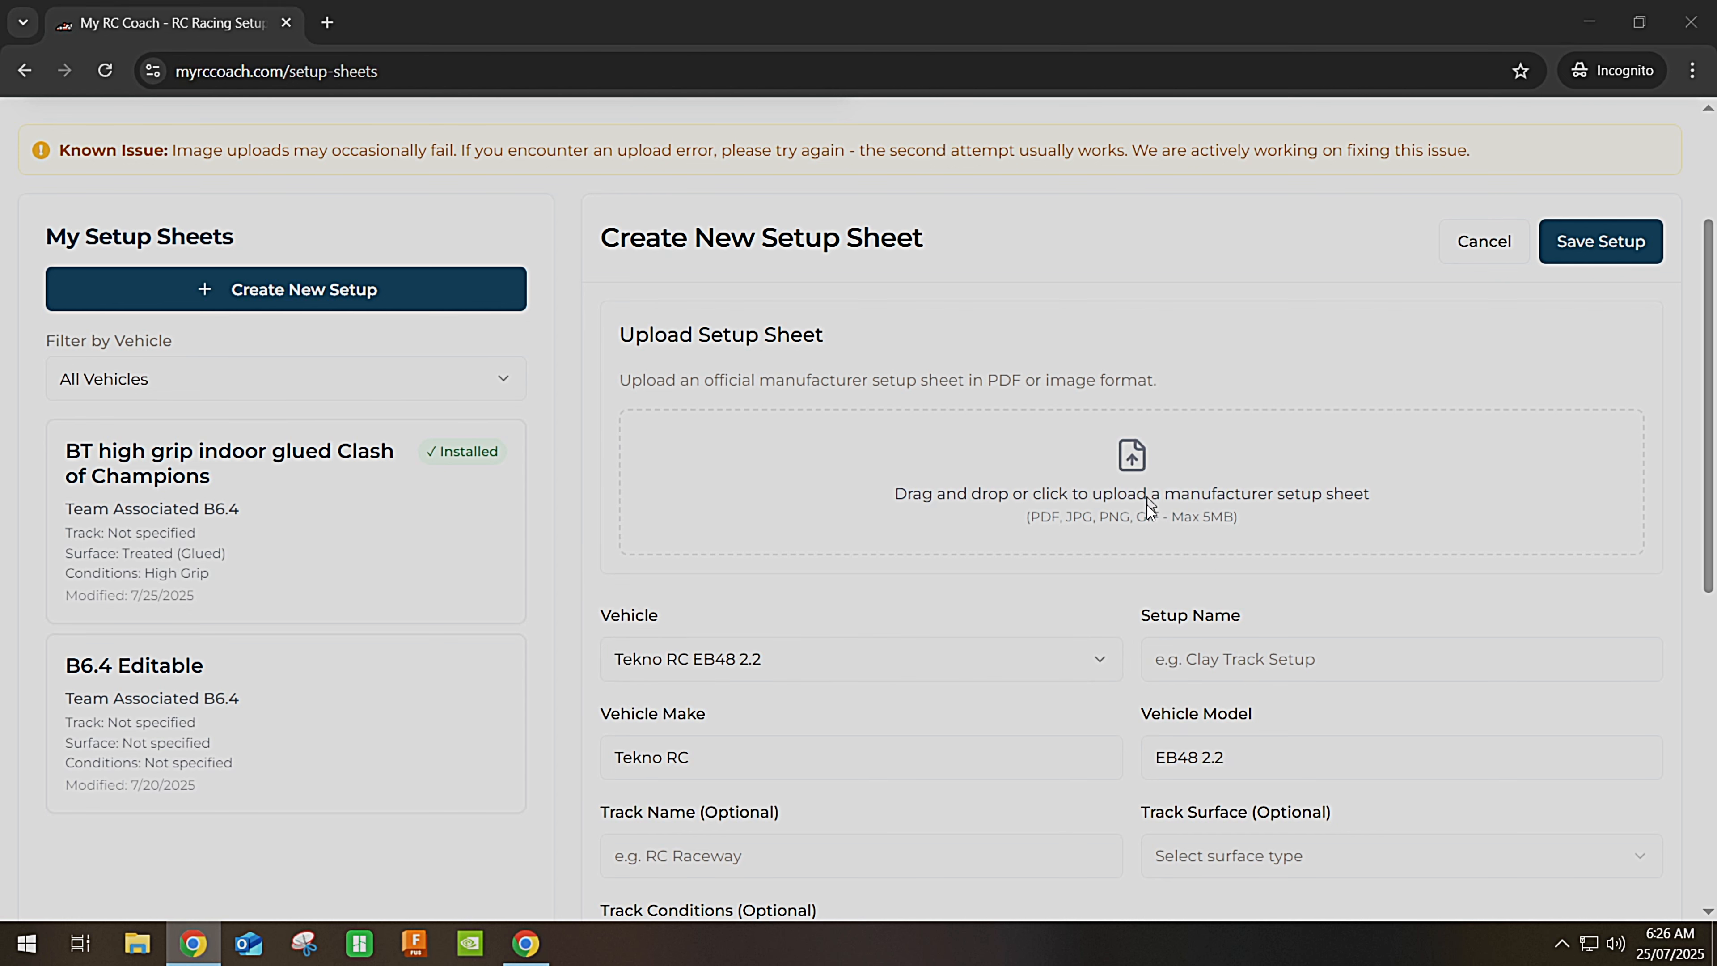
left_click(404, 214)
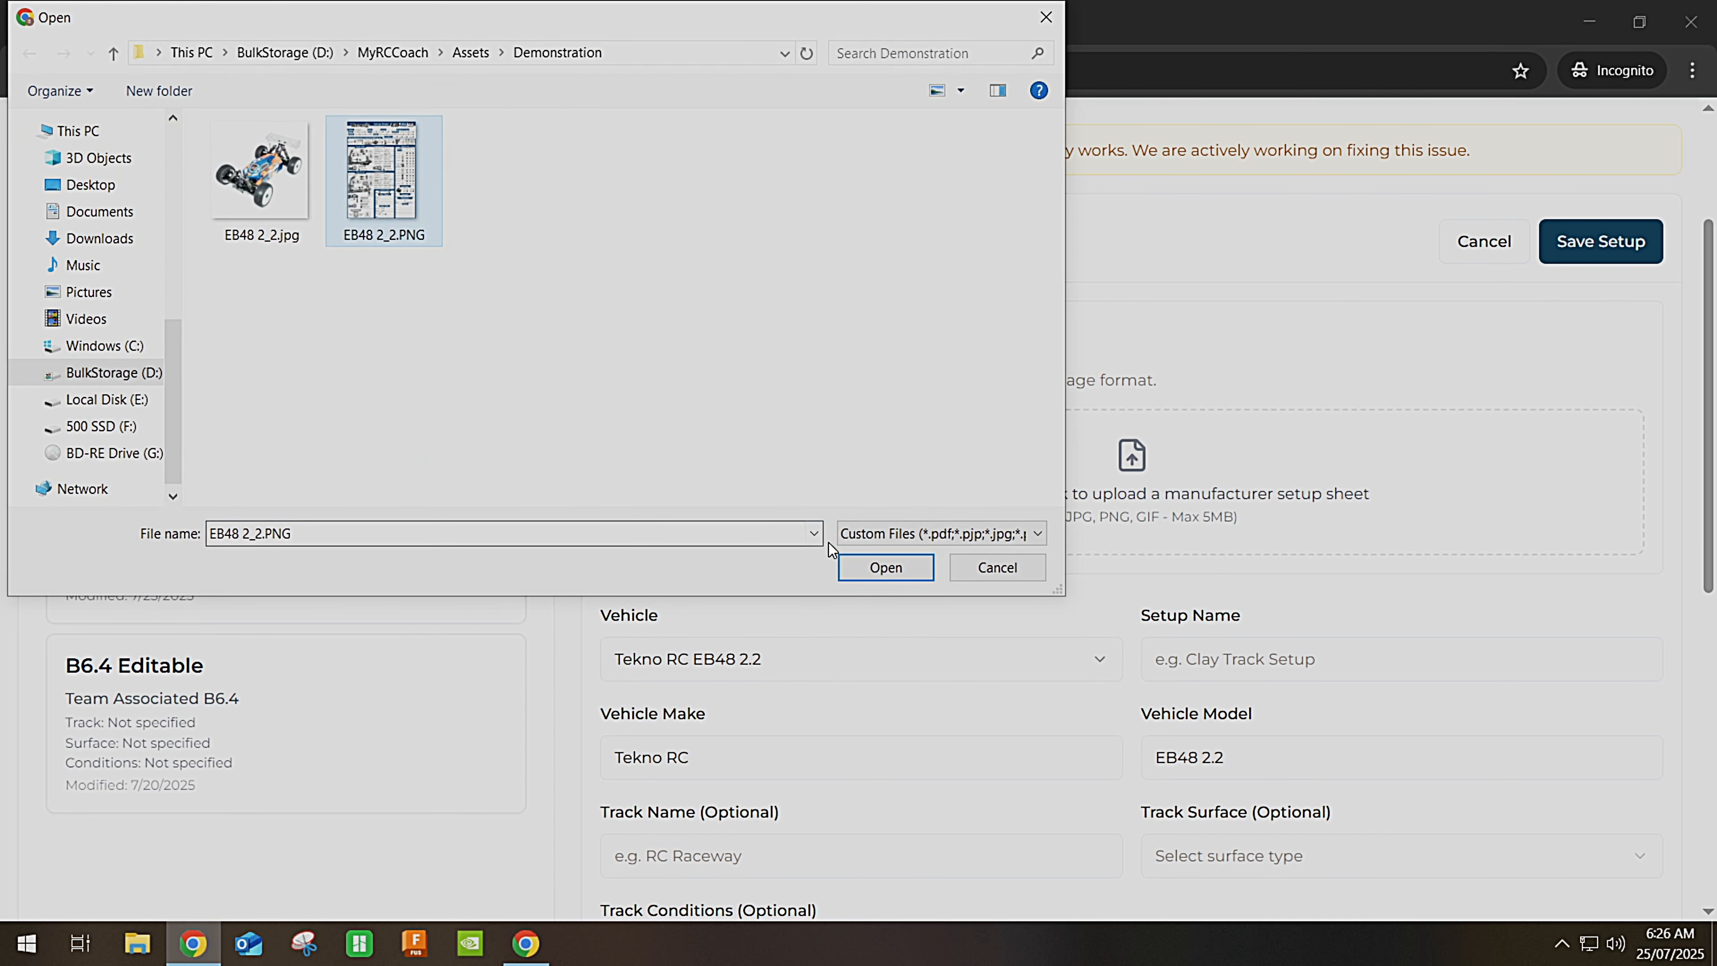
left_click(885, 565)
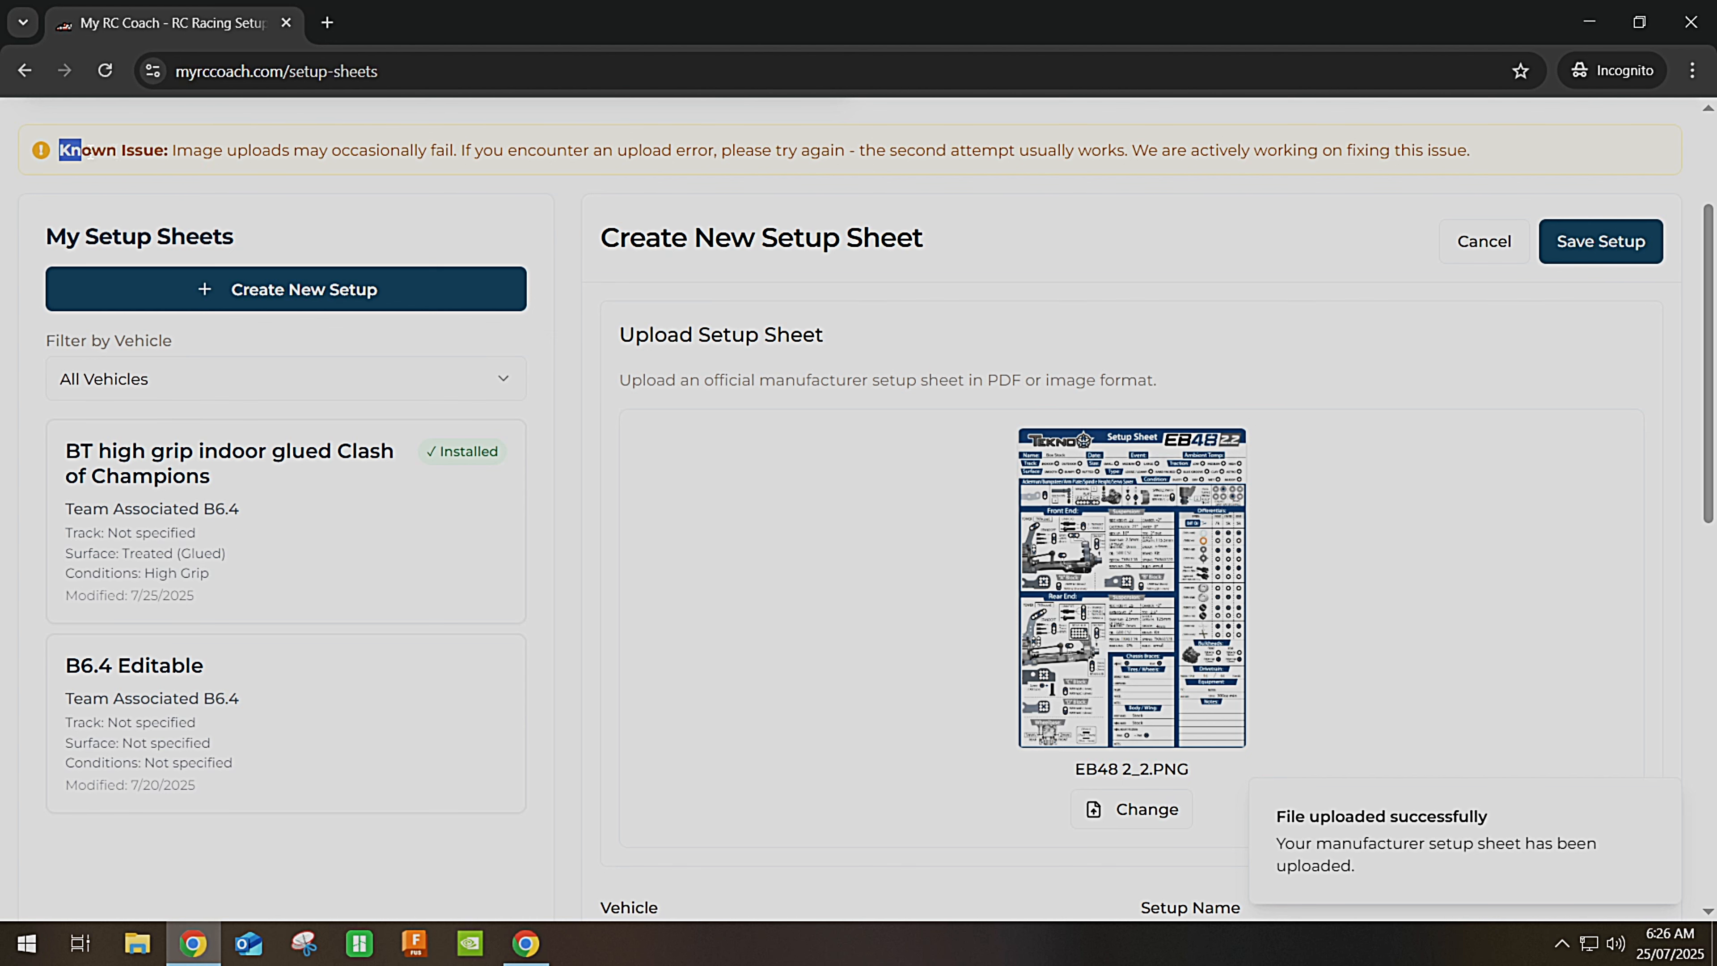
scroll(865, 130, "up", 3)
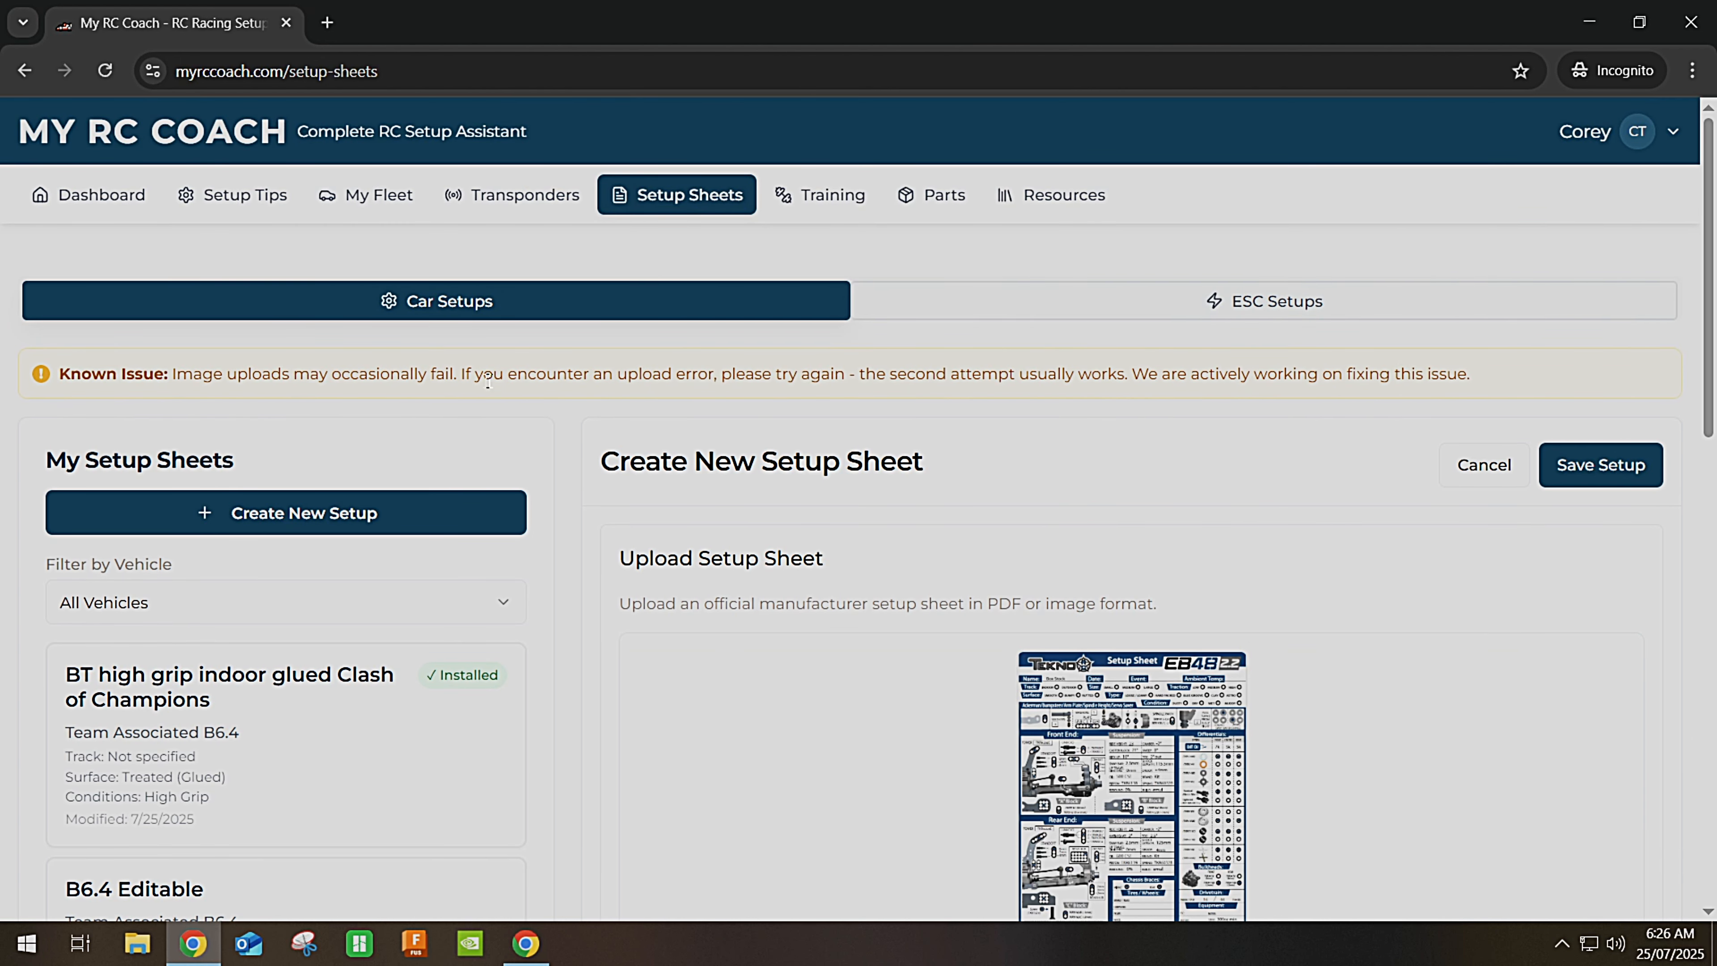
scroll(671, 414, "down", 4)
mouse_move(1159, 562)
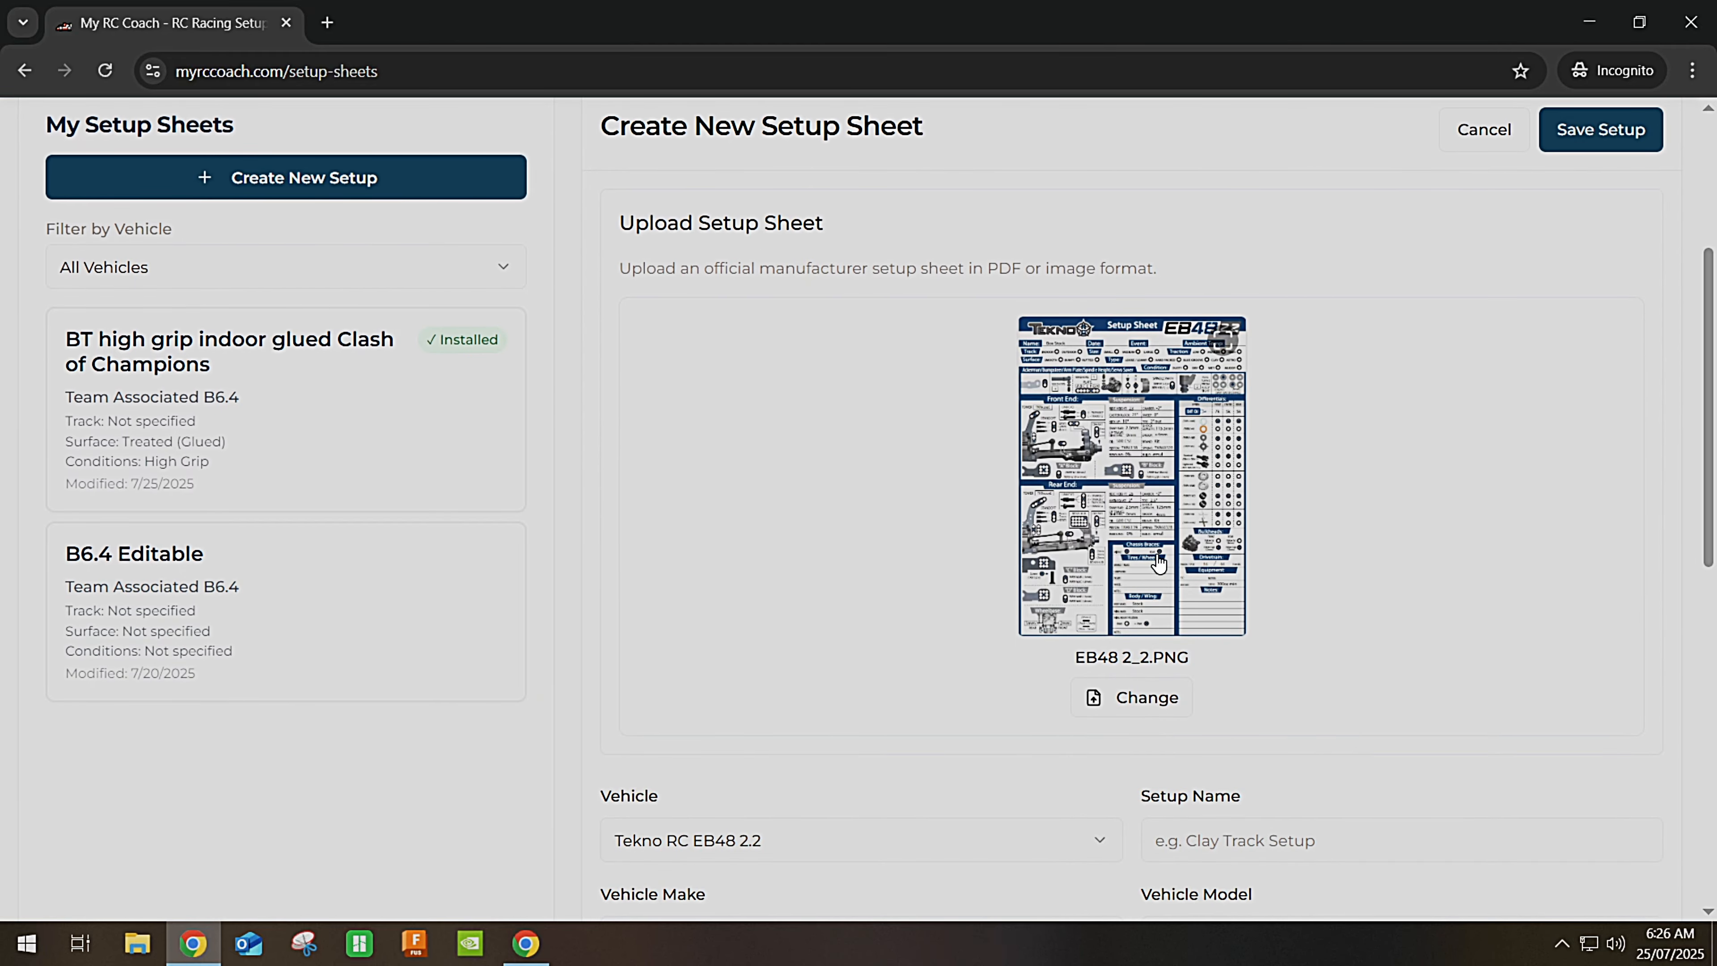
scroll(1159, 563, "down", 1)
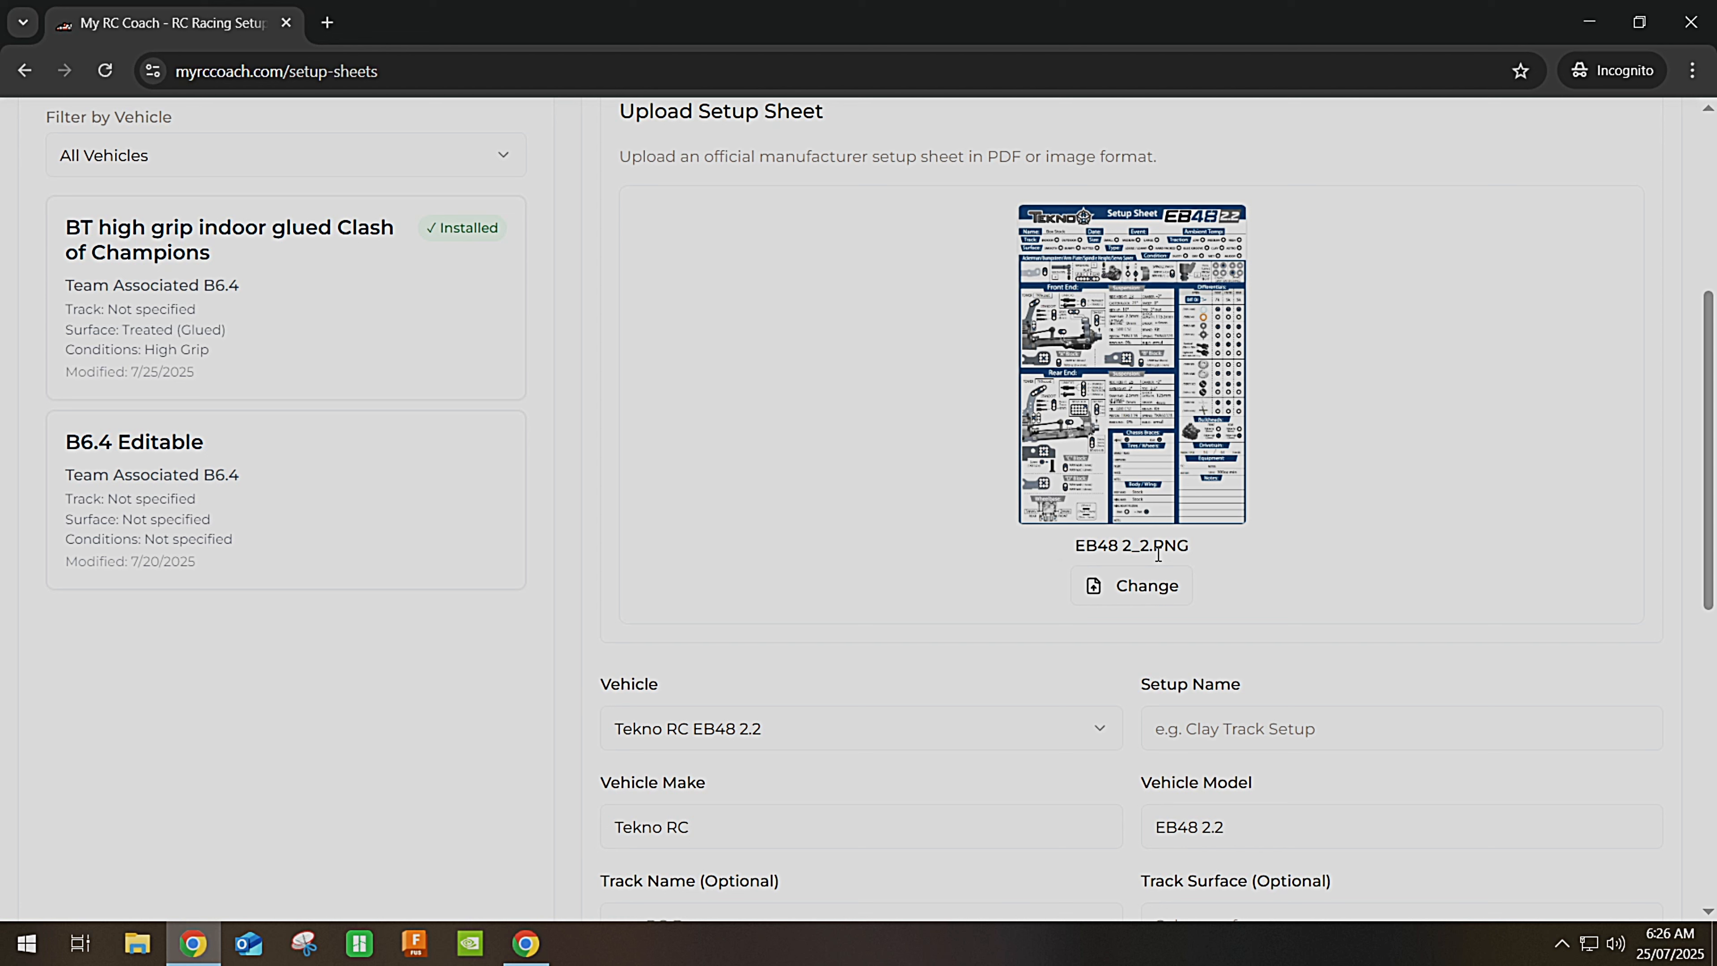
scroll(977, 524, "up", 5)
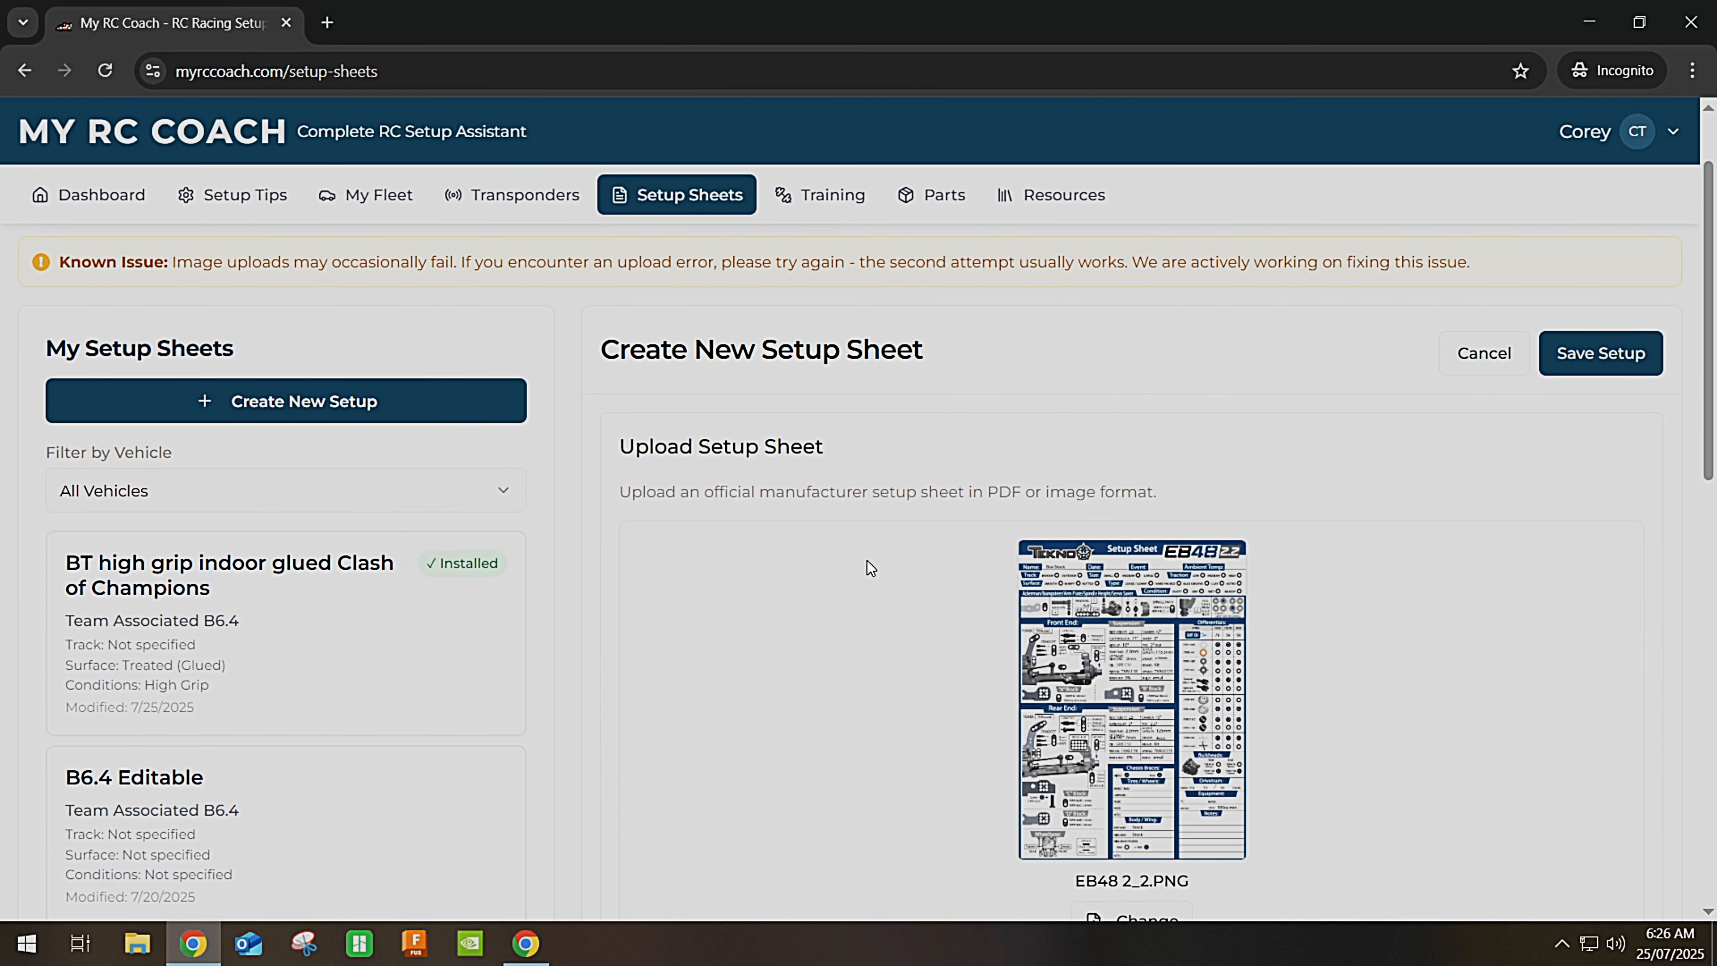
scroll(868, 564, "down", 2)
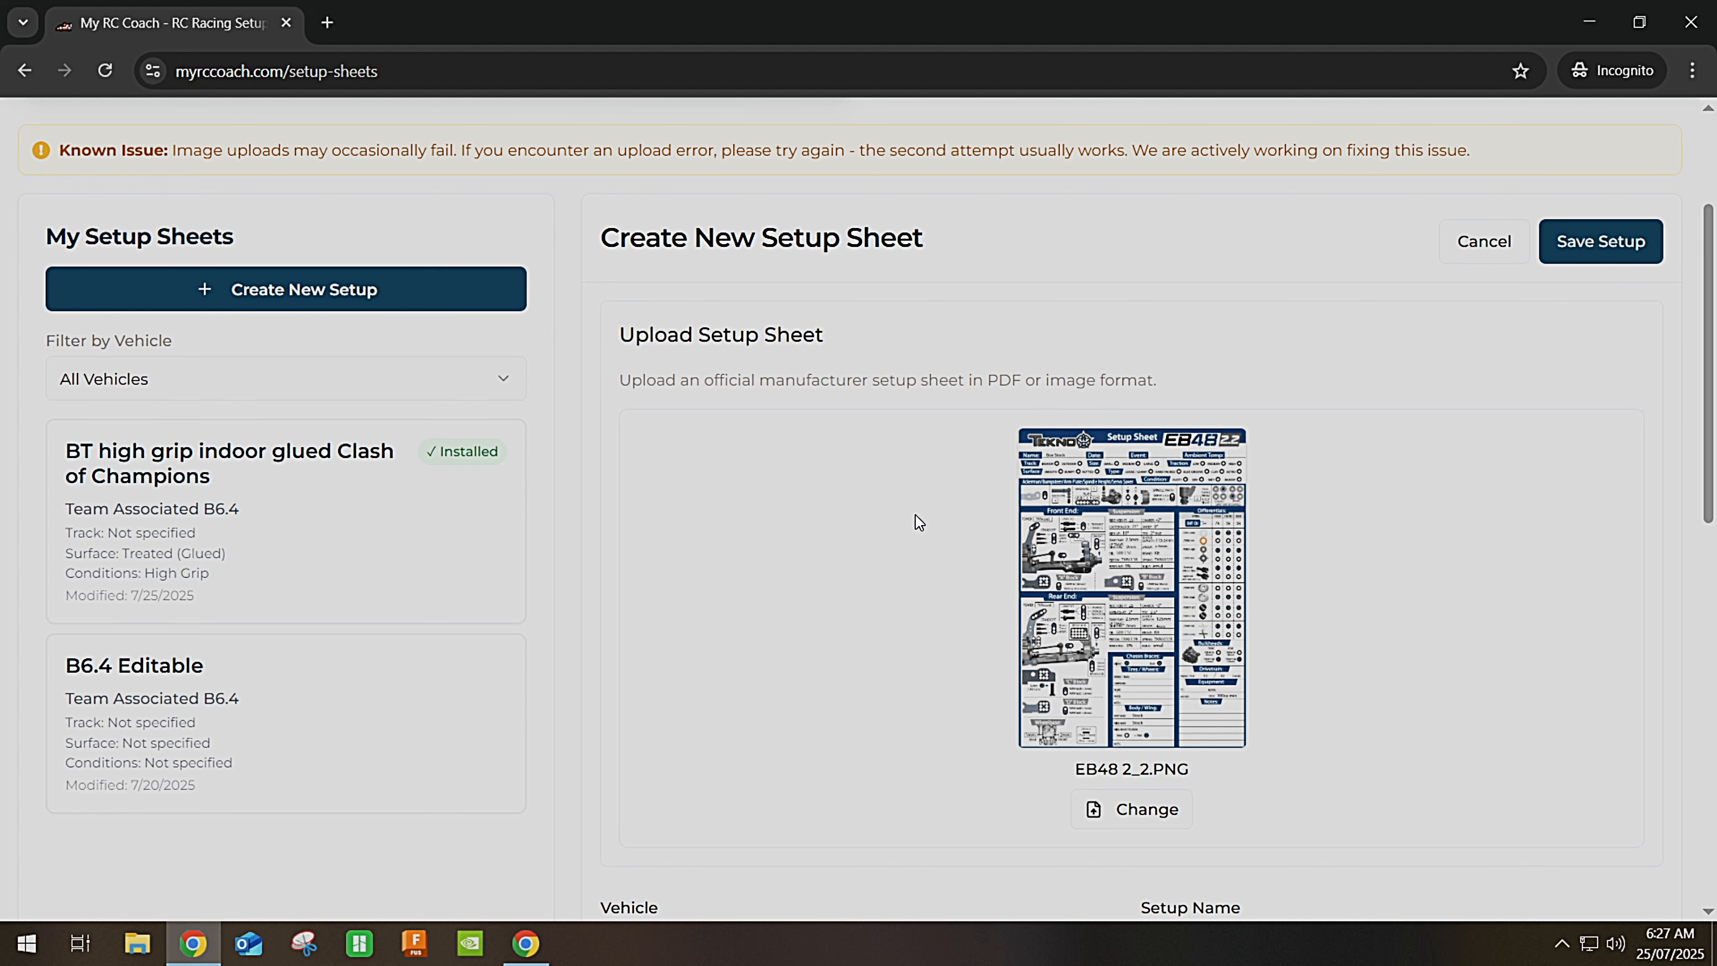
scroll(917, 522, "down", 2)
scroll(914, 522, "down", 10)
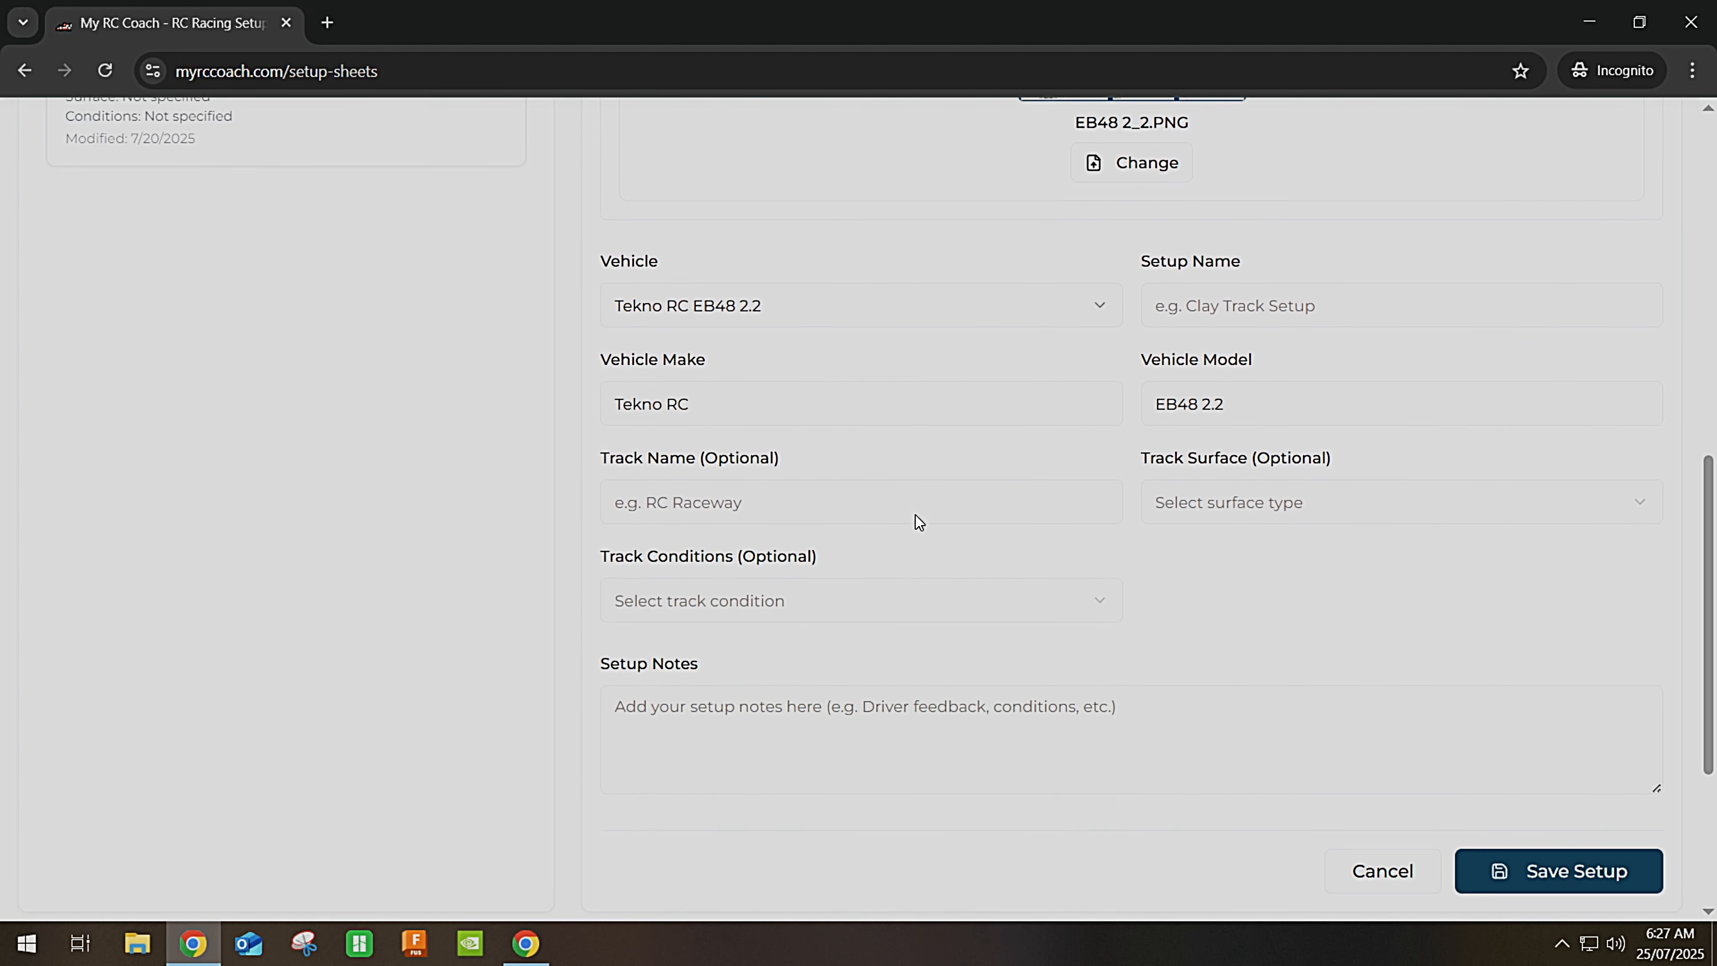
Name the setup 'Kit Setup' and keep Tekno RC EB48 2.2 as its vehicle.
left_click(1287, 289)
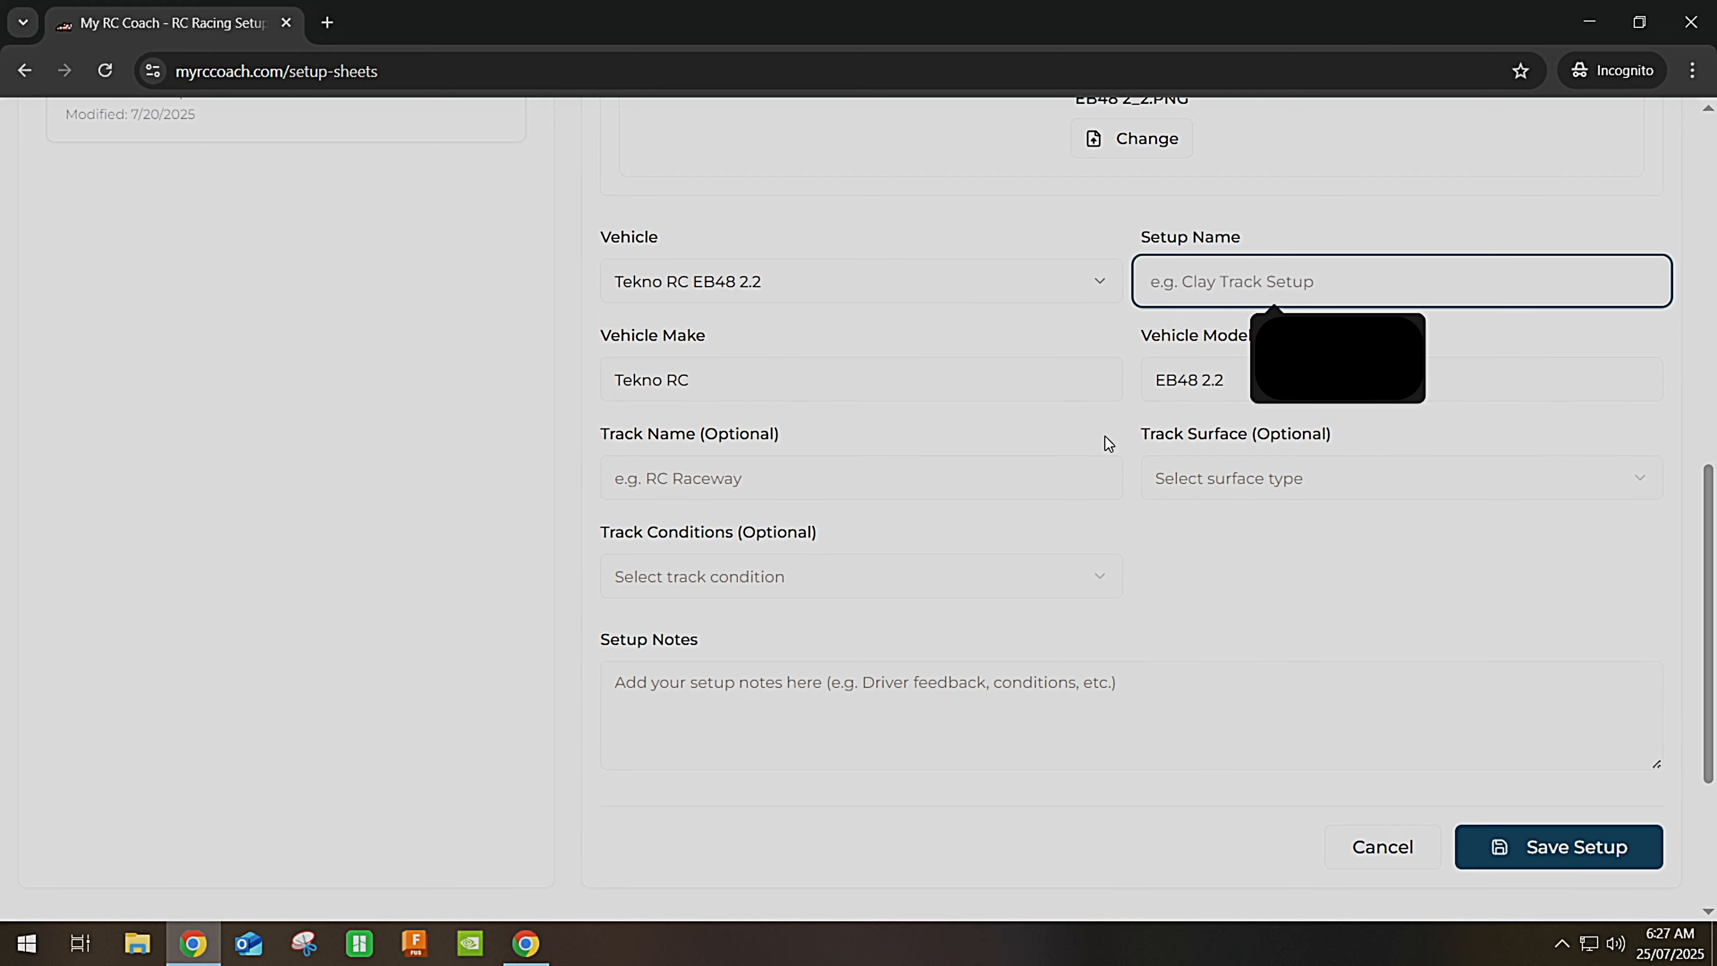
scroll(1104, 440, "up", 5)
scroll(1126, 406, "up", 5)
scroll(1125, 401, "down", 6)
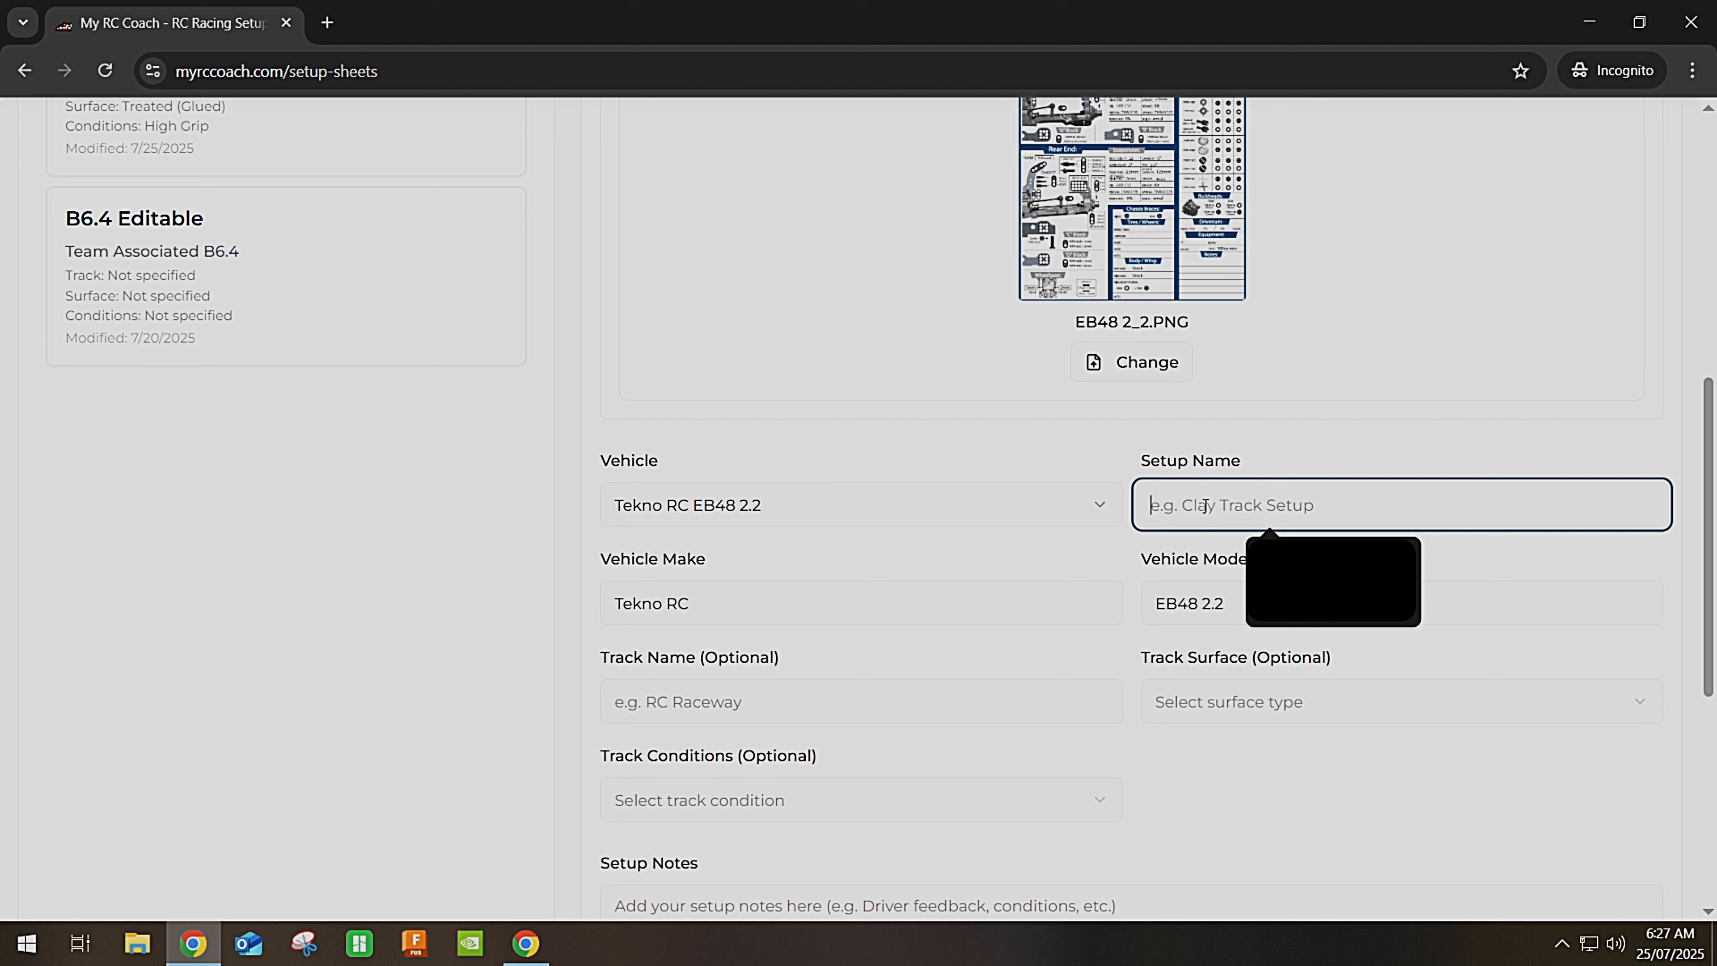
type("Kit Setup")
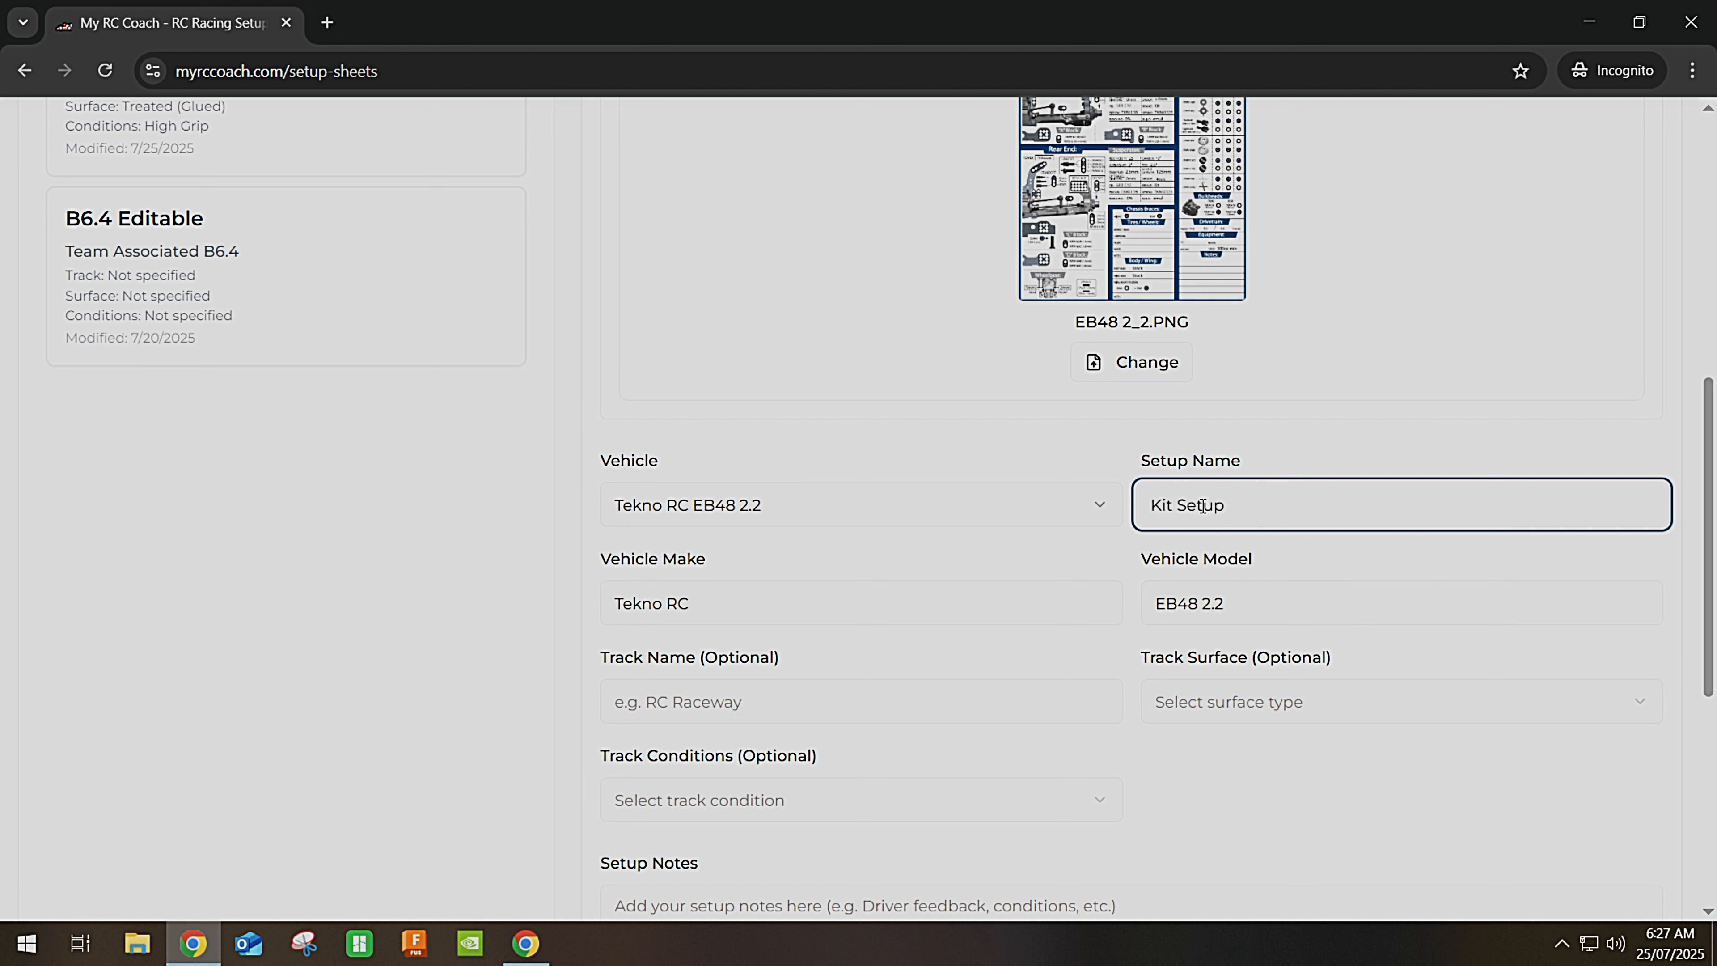
scroll(1008, 631, "down", 2)
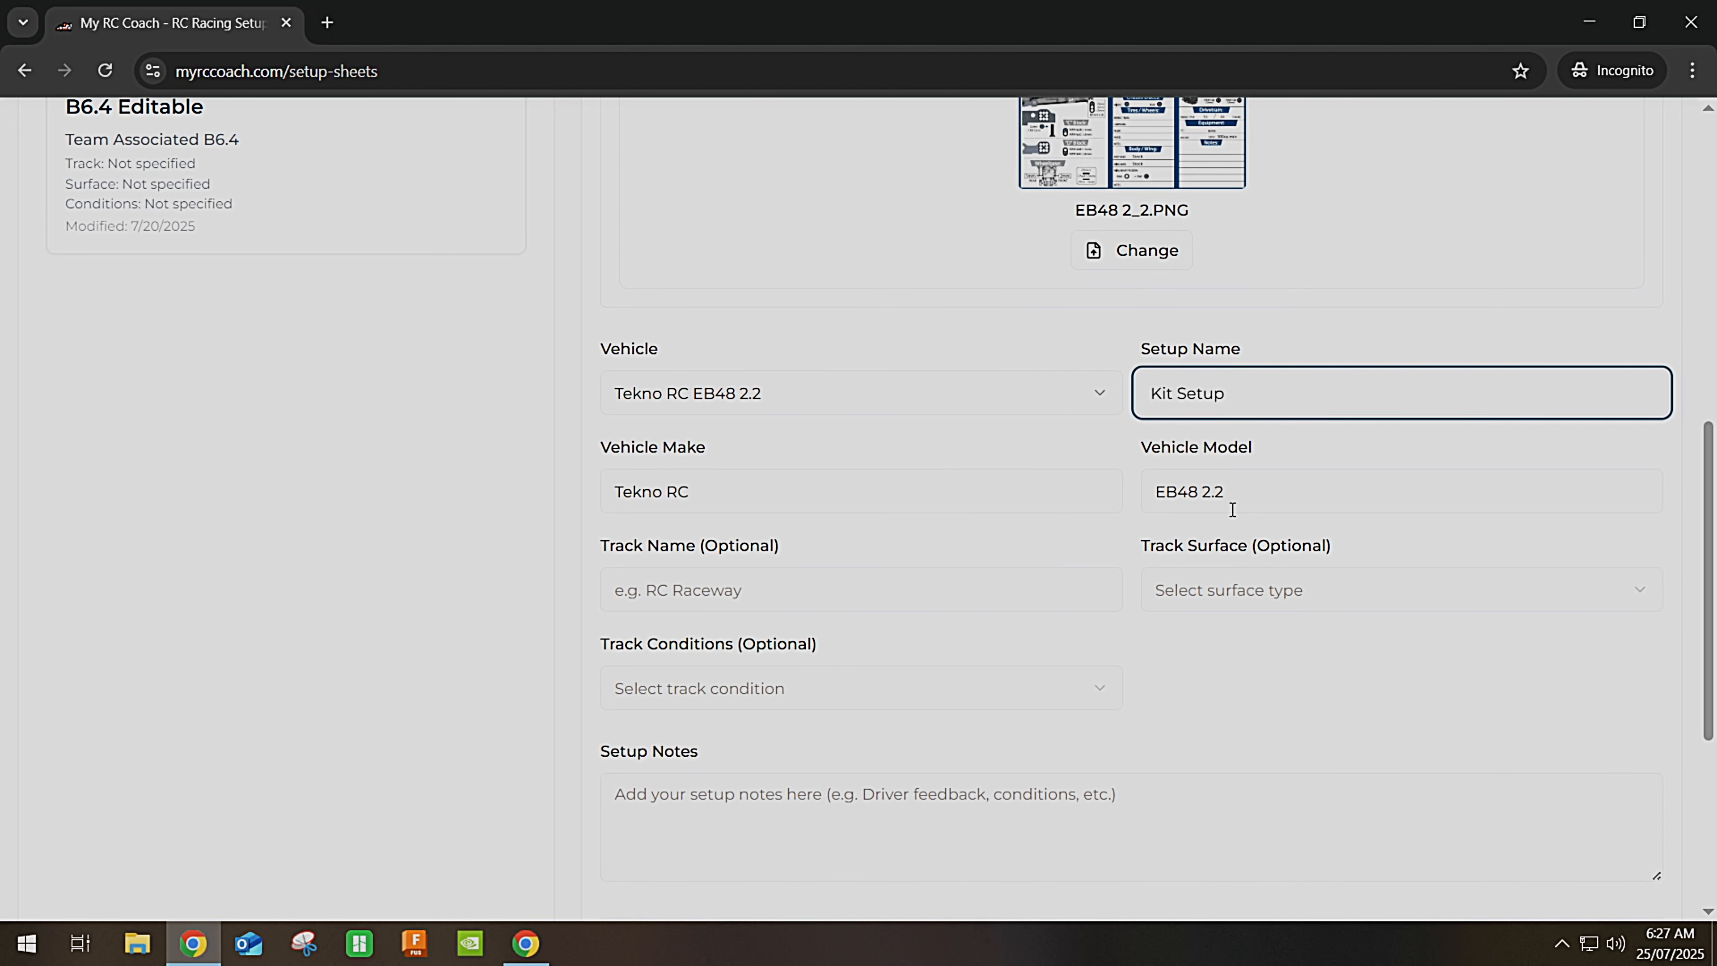
left_click(683, 400)
left_click(1143, 538)
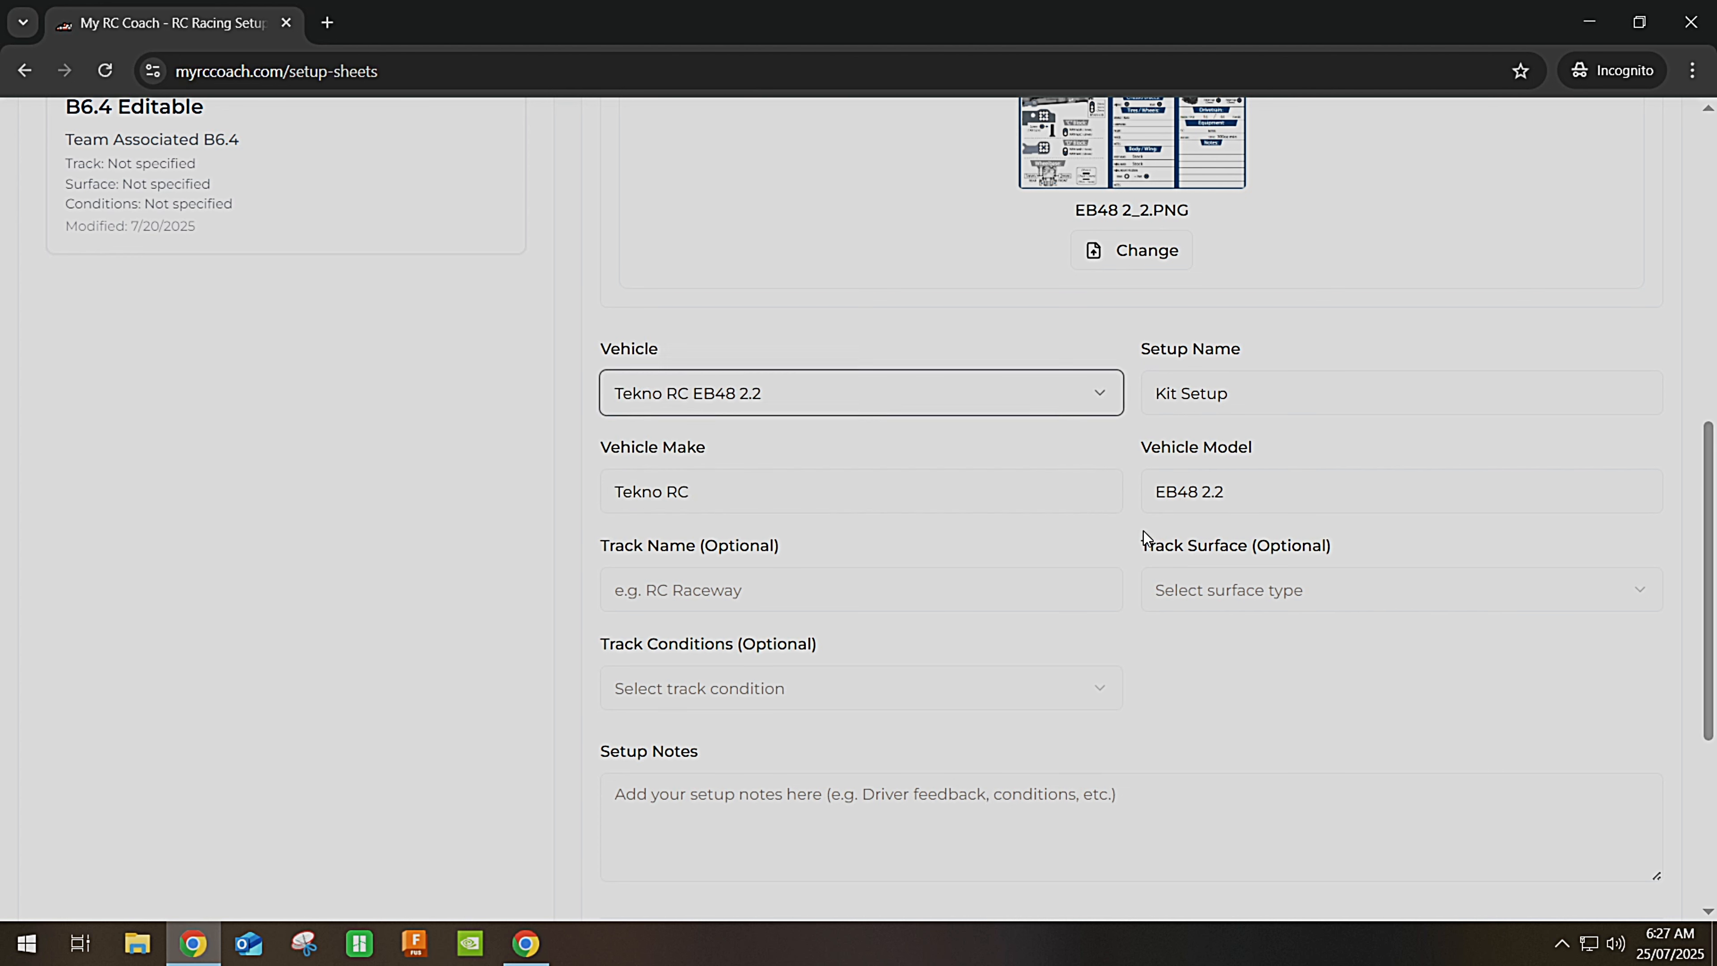
scroll(1000, 583, "down", 1)
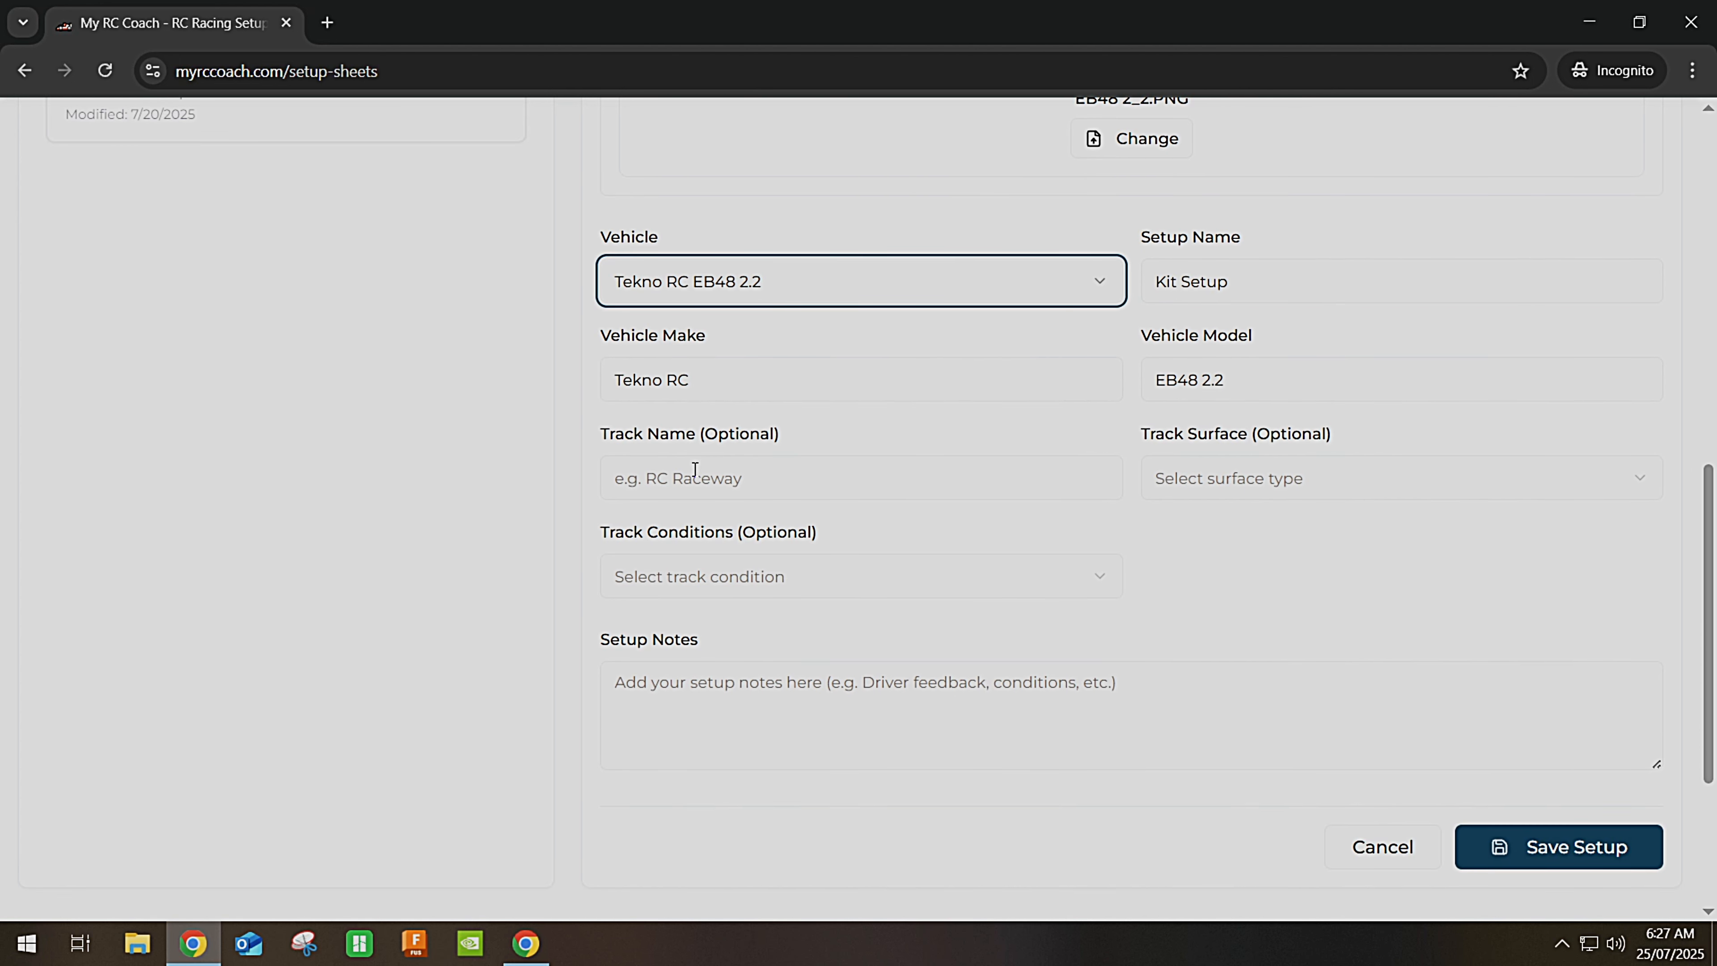
Enter 'Not Applicable' as the track name.
left_click(694, 469)
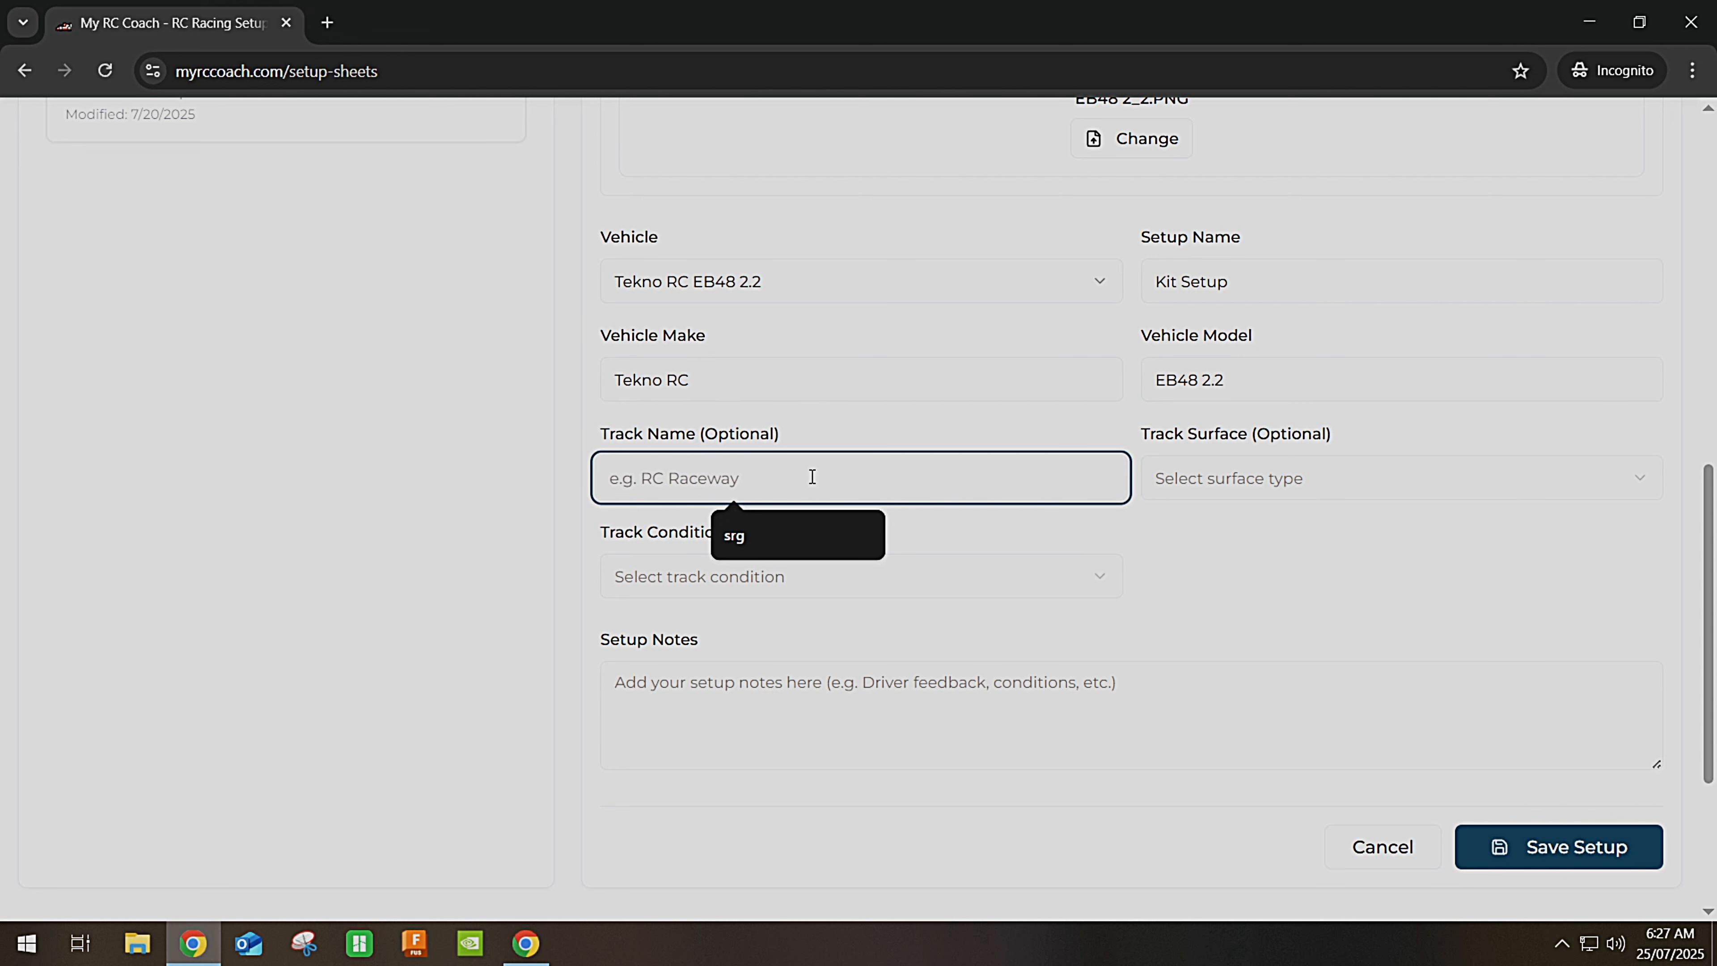
type("Not Applicabn")
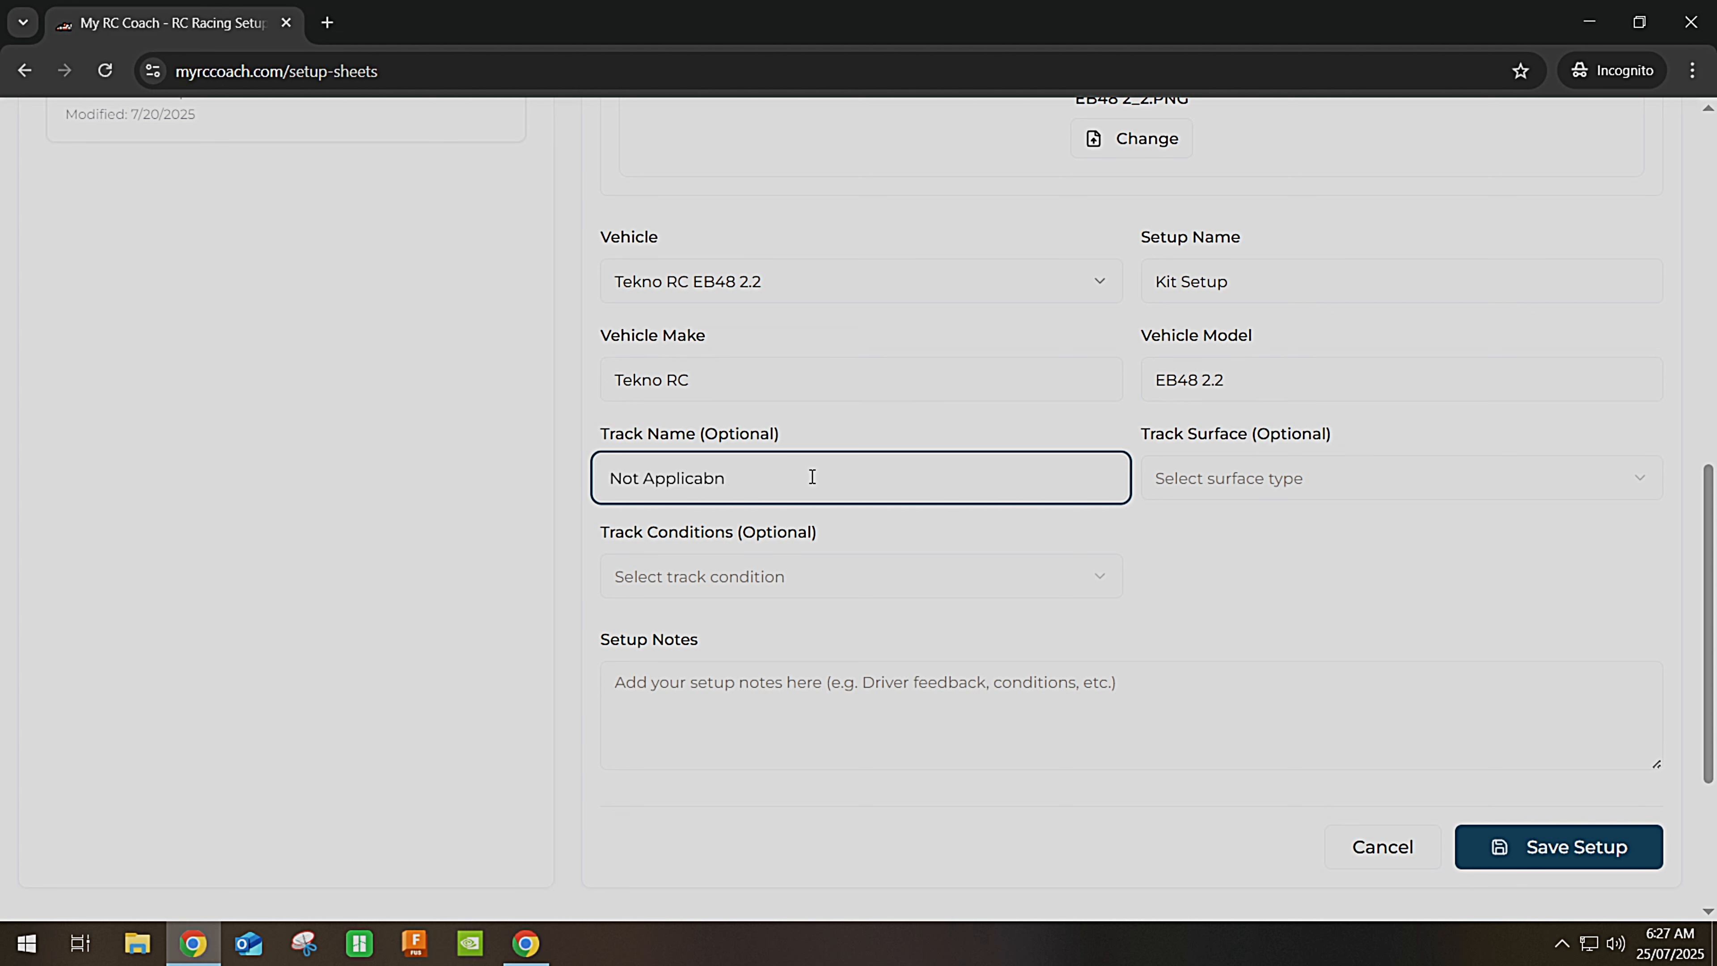
key("BackSpace")
type("le")
Set the track surface to Clay and the track conditions to Low Grip.
left_click(1219, 487)
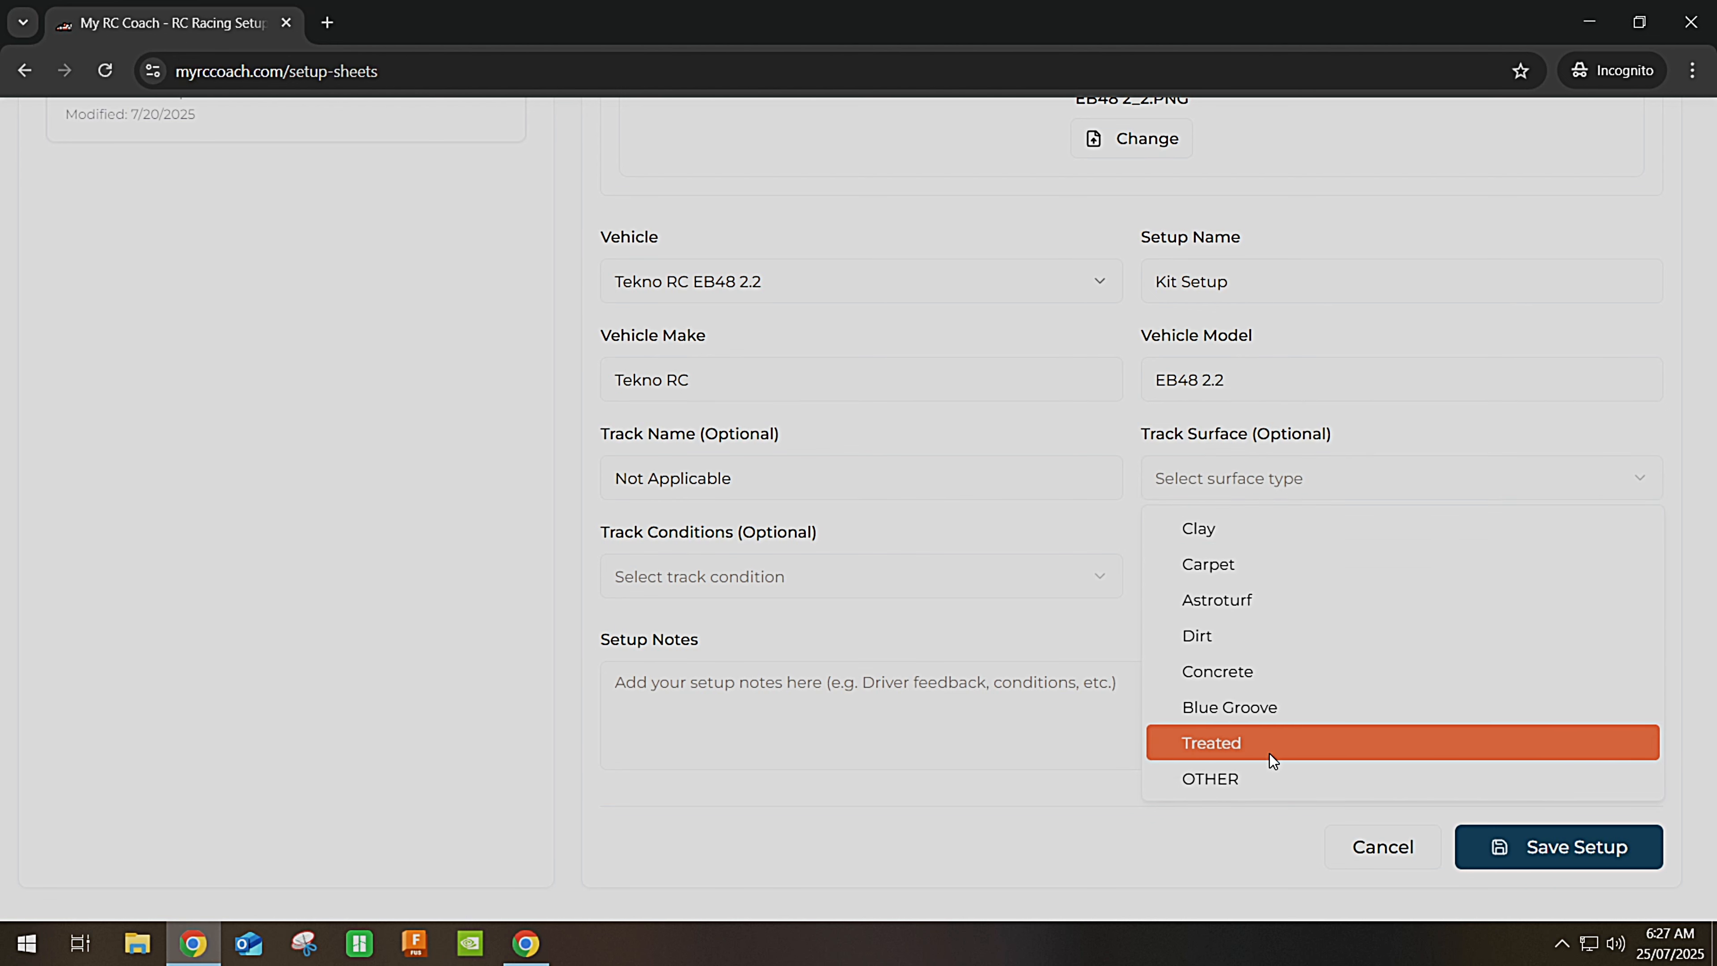
left_click(1245, 780)
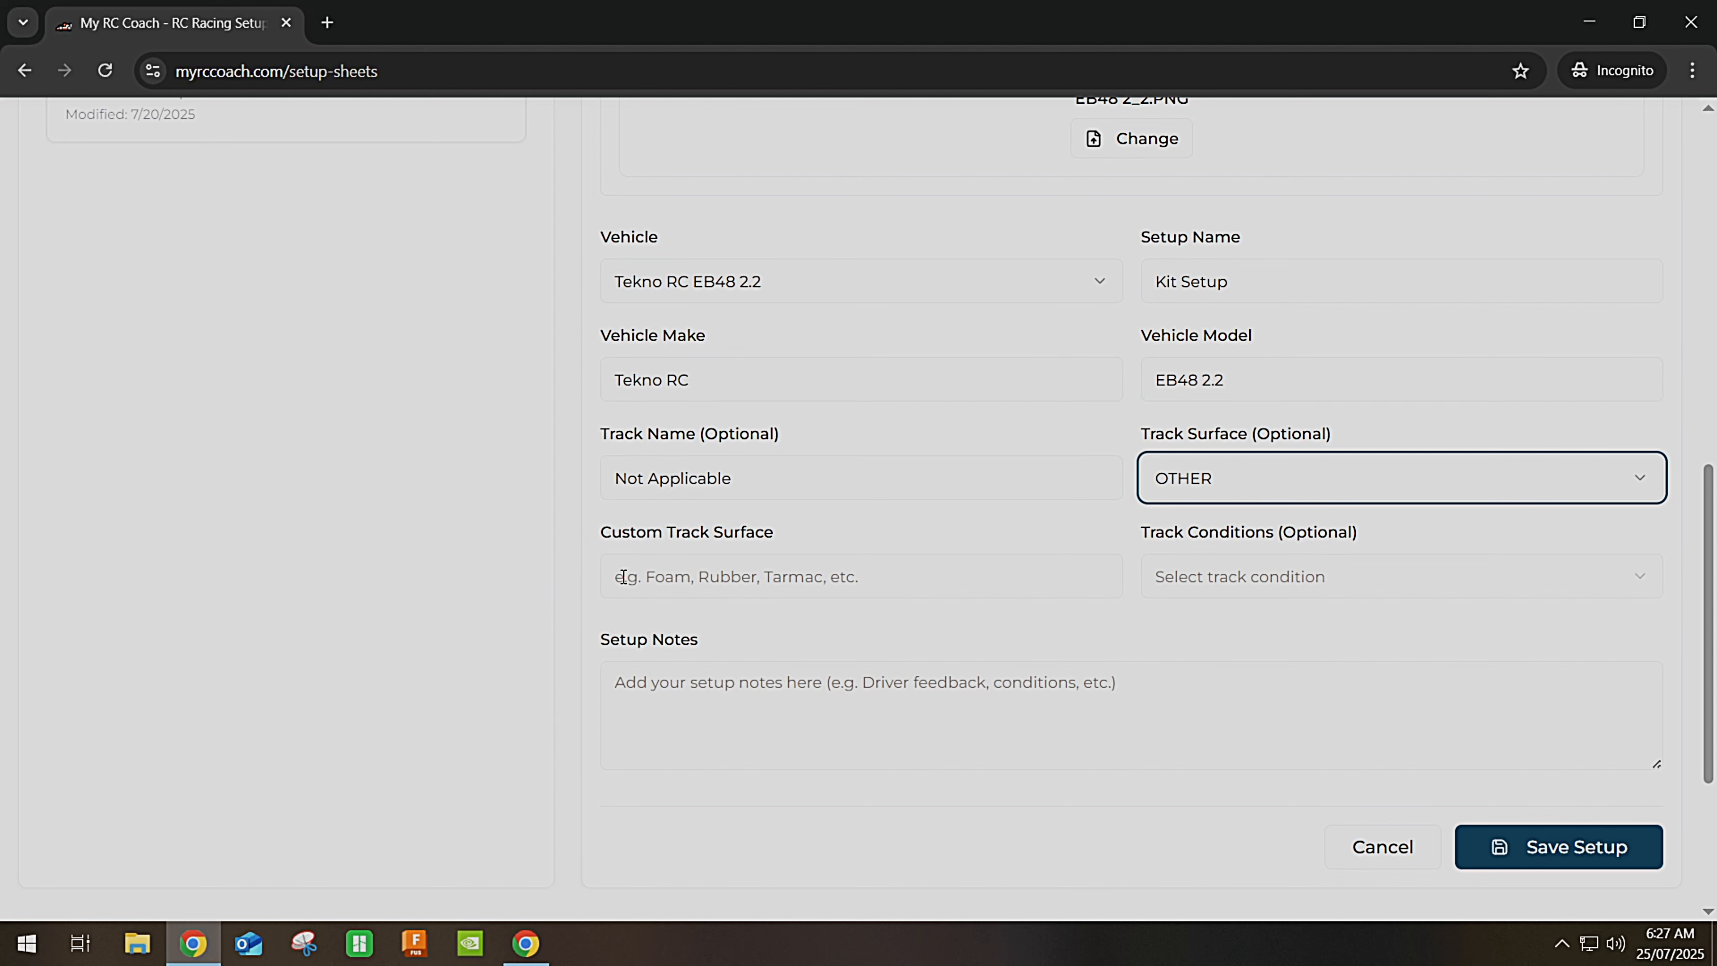
left_click(902, 576)
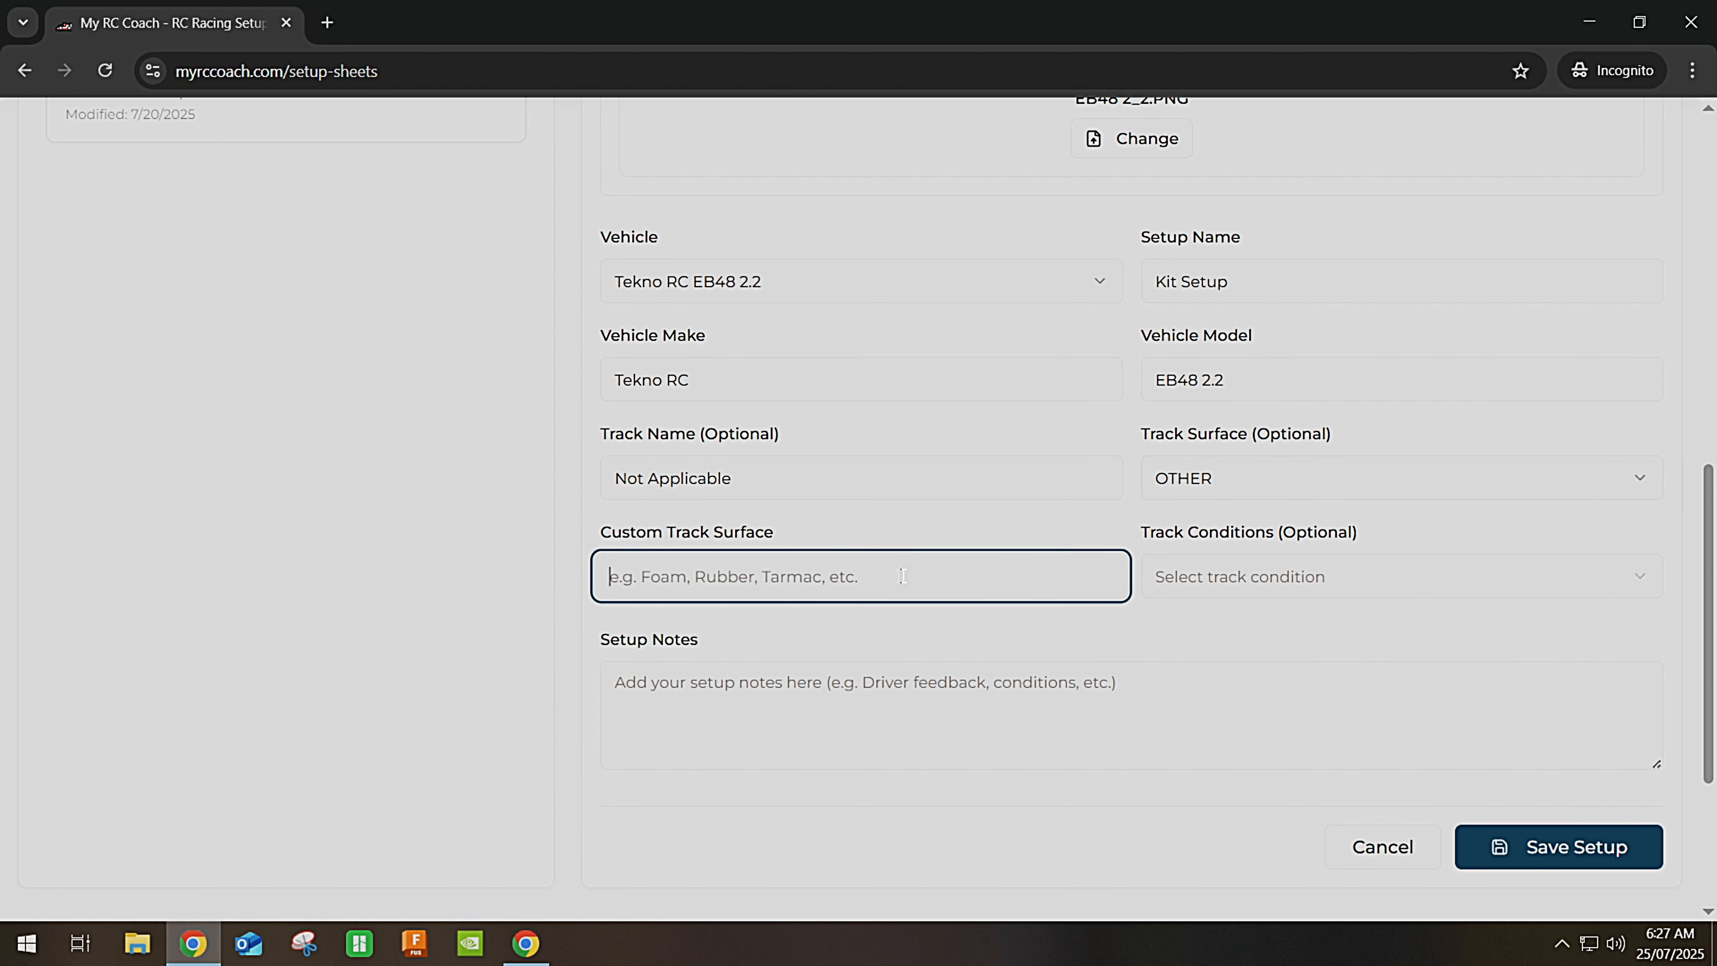
left_click(1291, 481)
left_click(1208, 534)
left_click(868, 573)
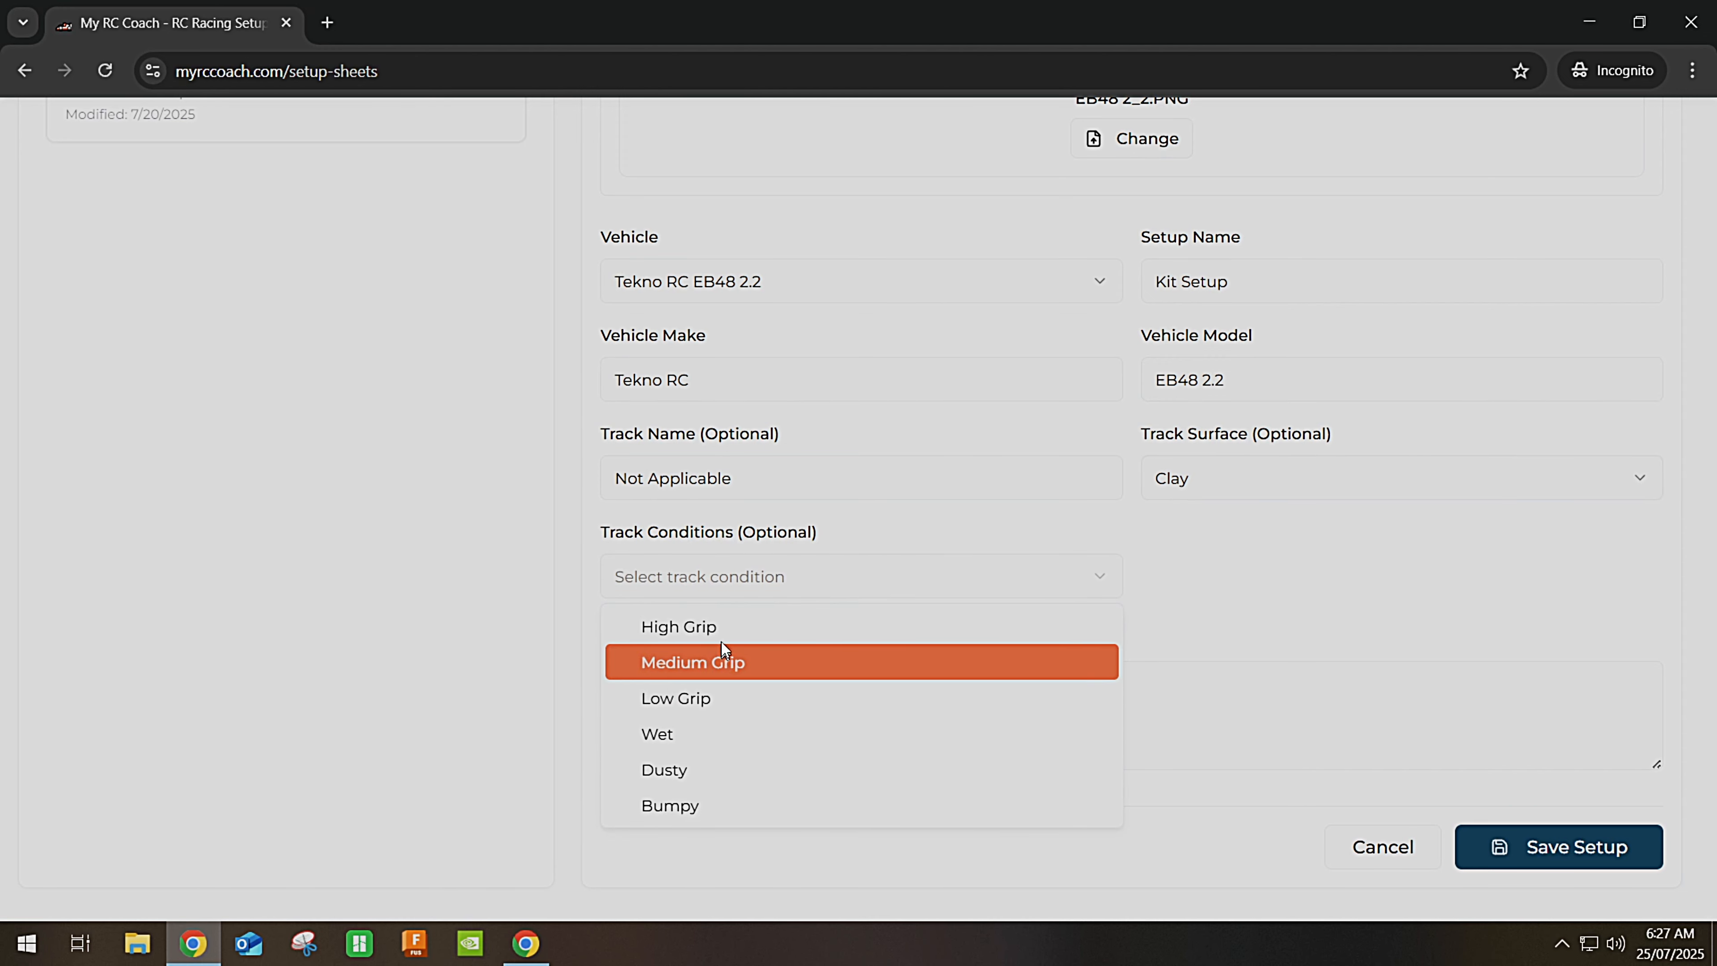
left_click(715, 700)
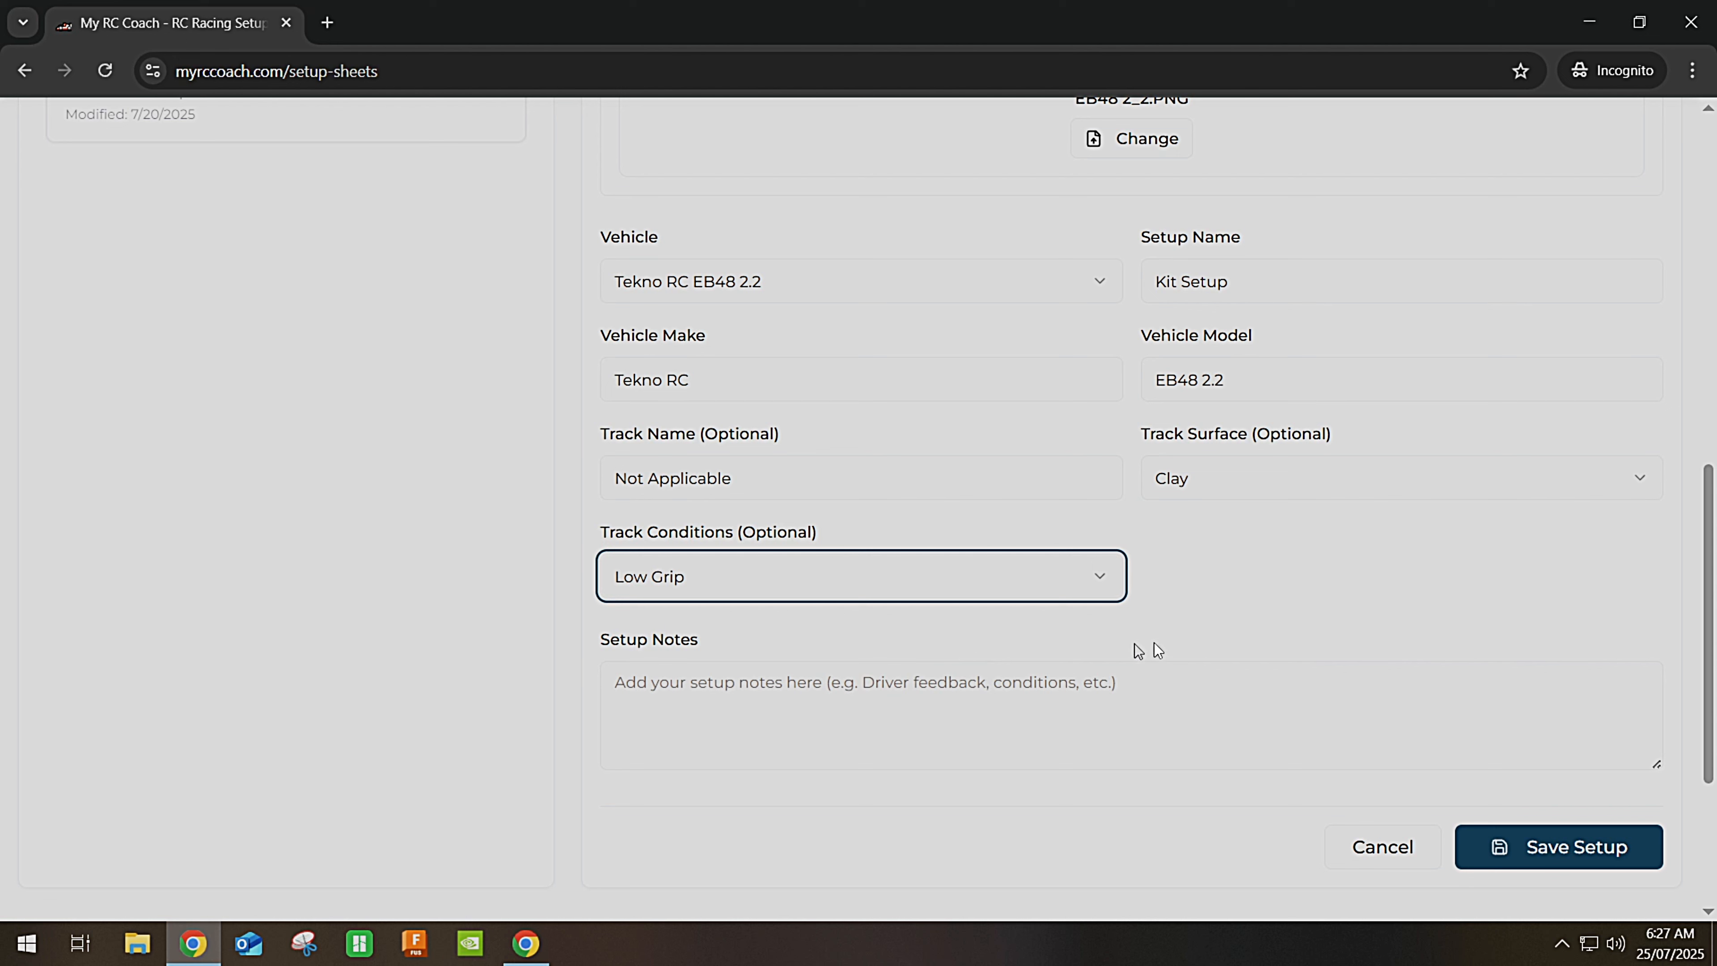
left_click(1216, 628)
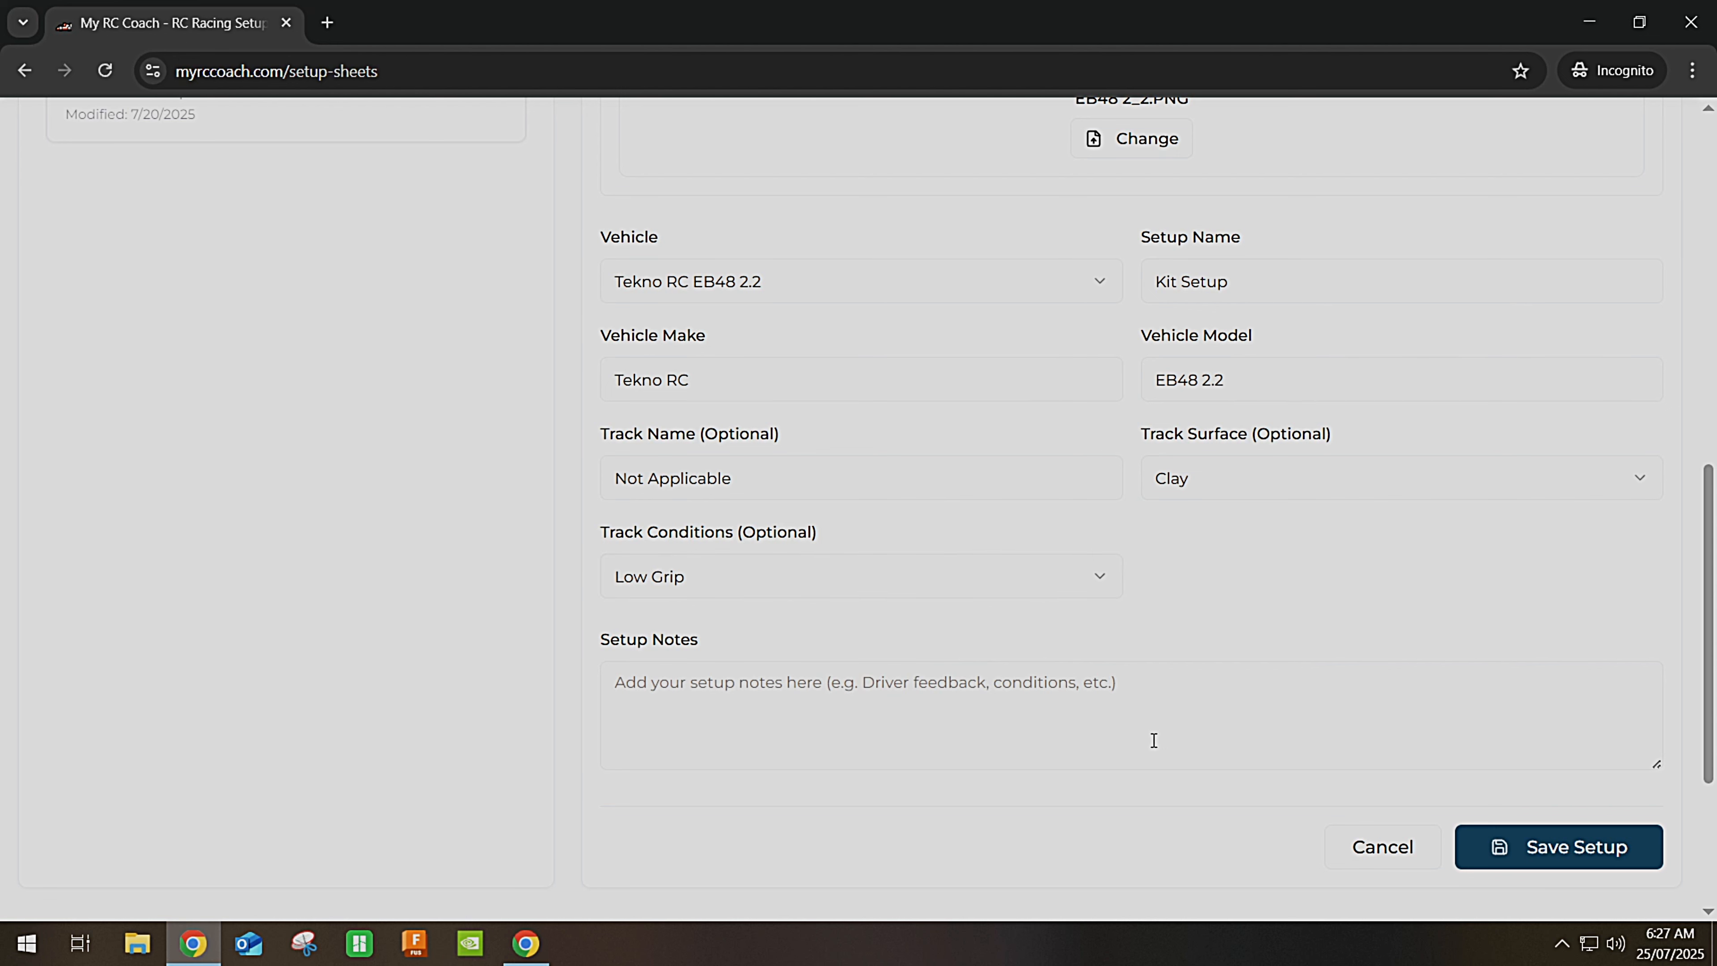
scroll(1155, 742, "down", 3)
scroll(1284, 805, "up", 2)
Save the Kit Setup and confirm it as currently installed on the EB48 2.2.
left_click(1541, 756)
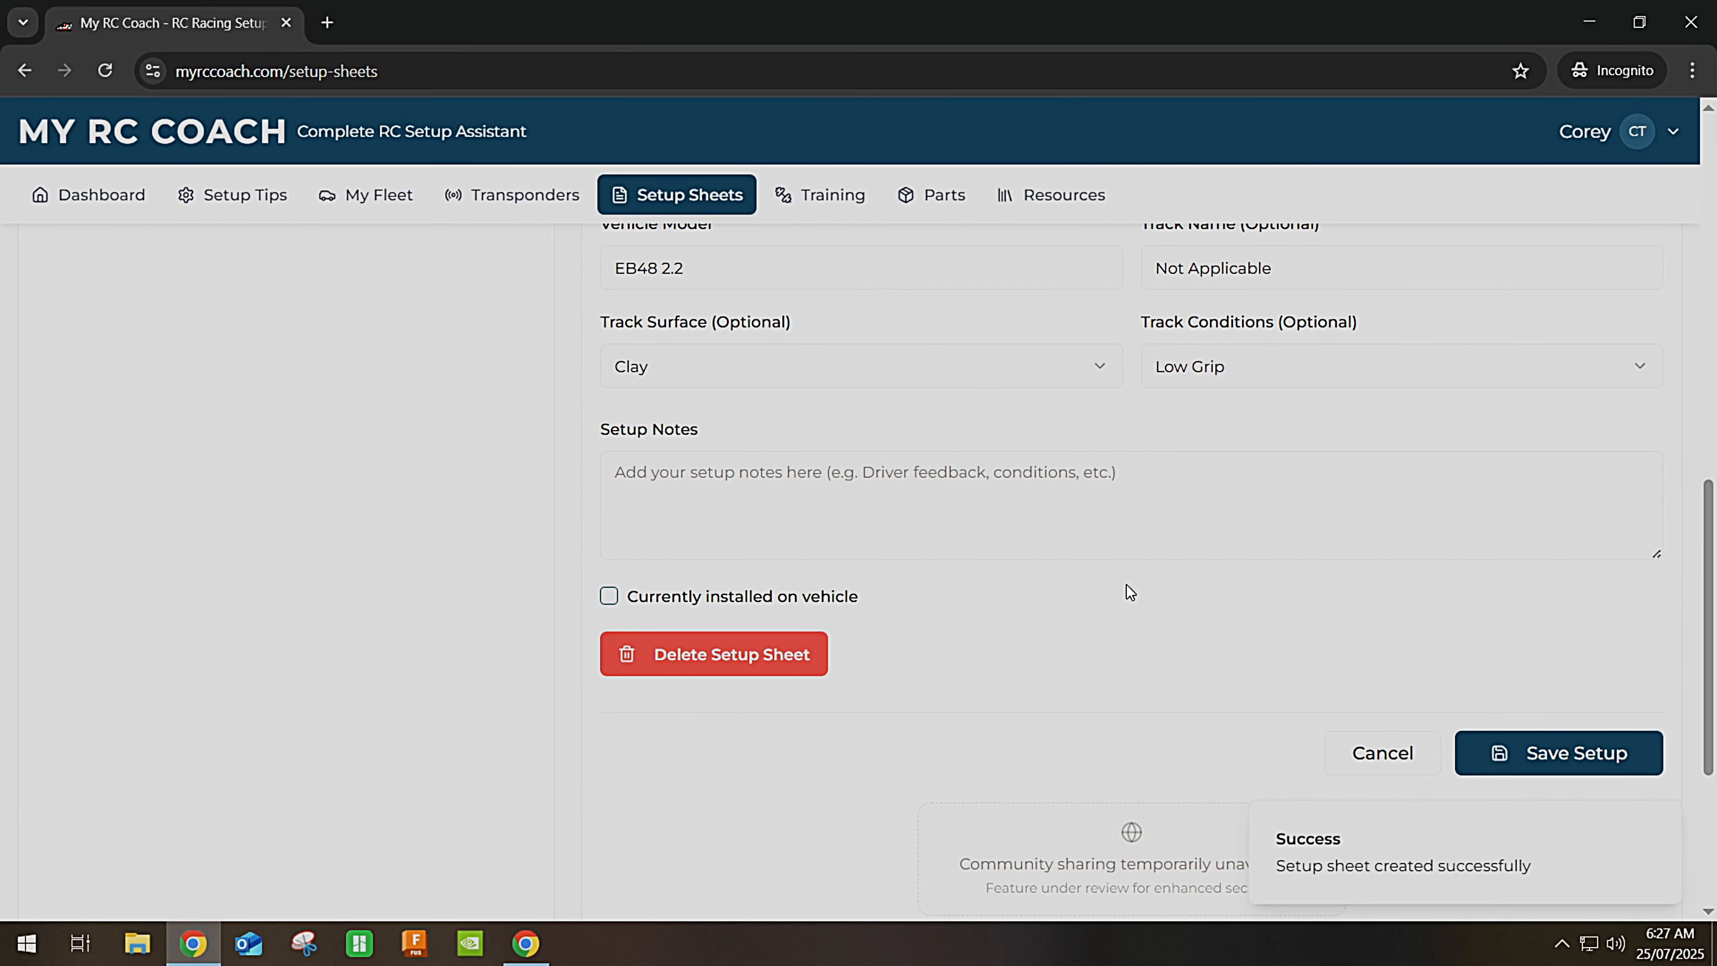
left_click(611, 599)
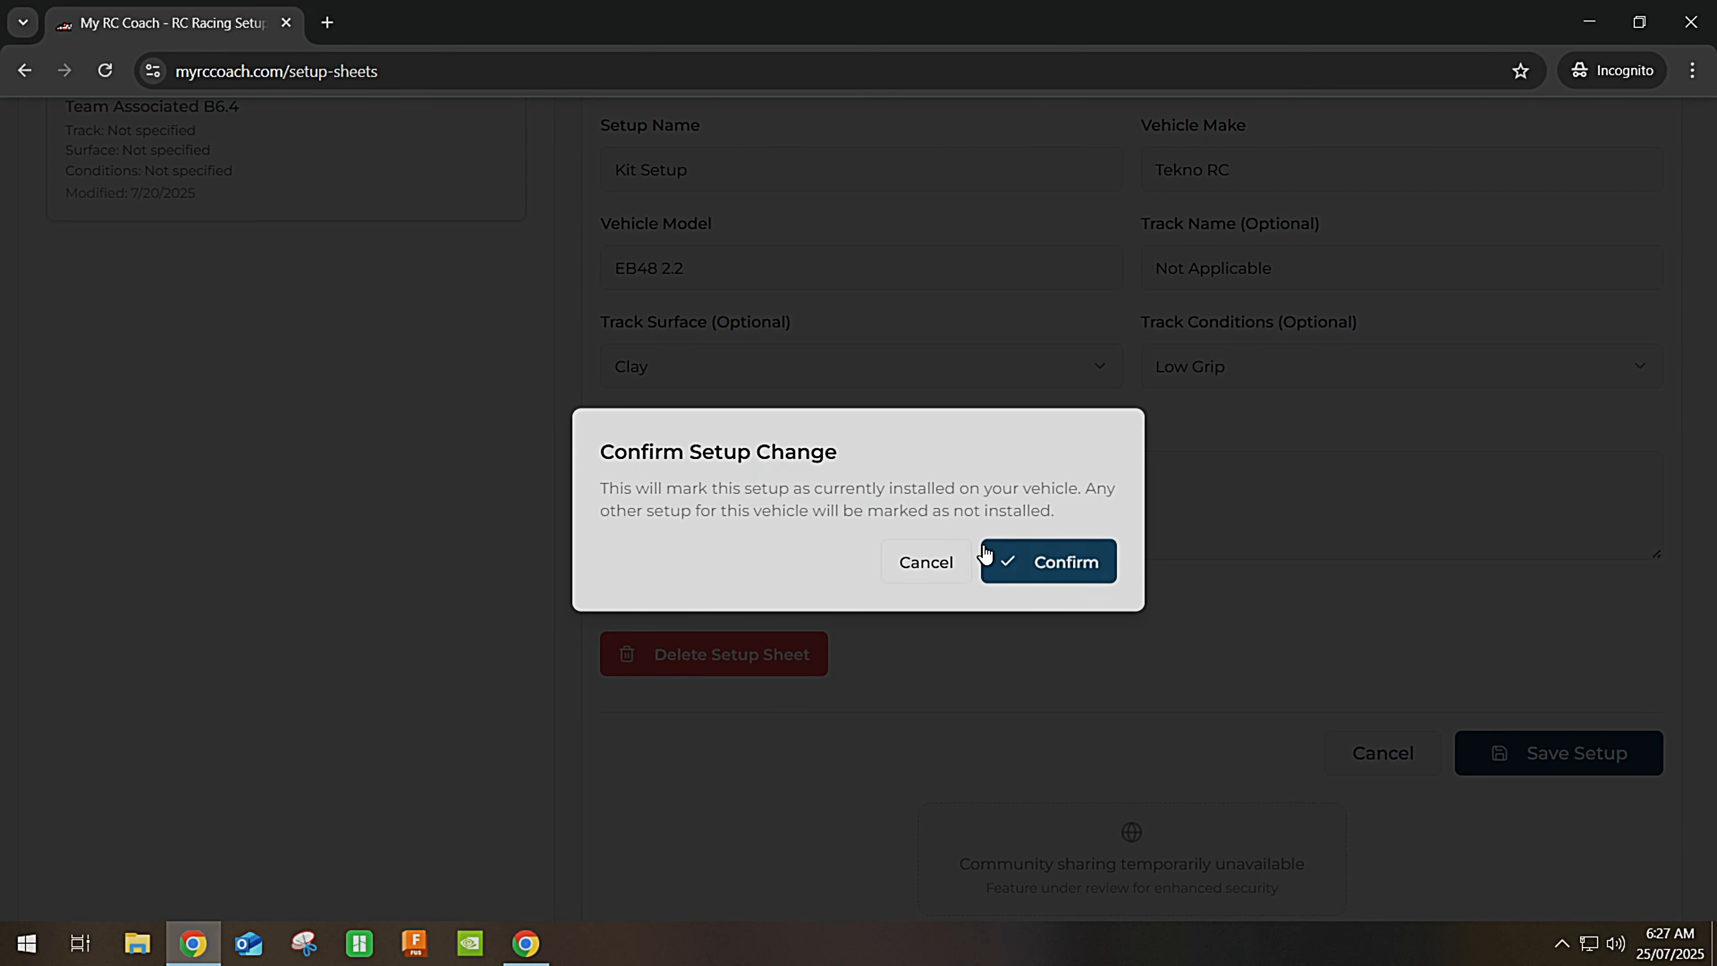
left_click(985, 557)
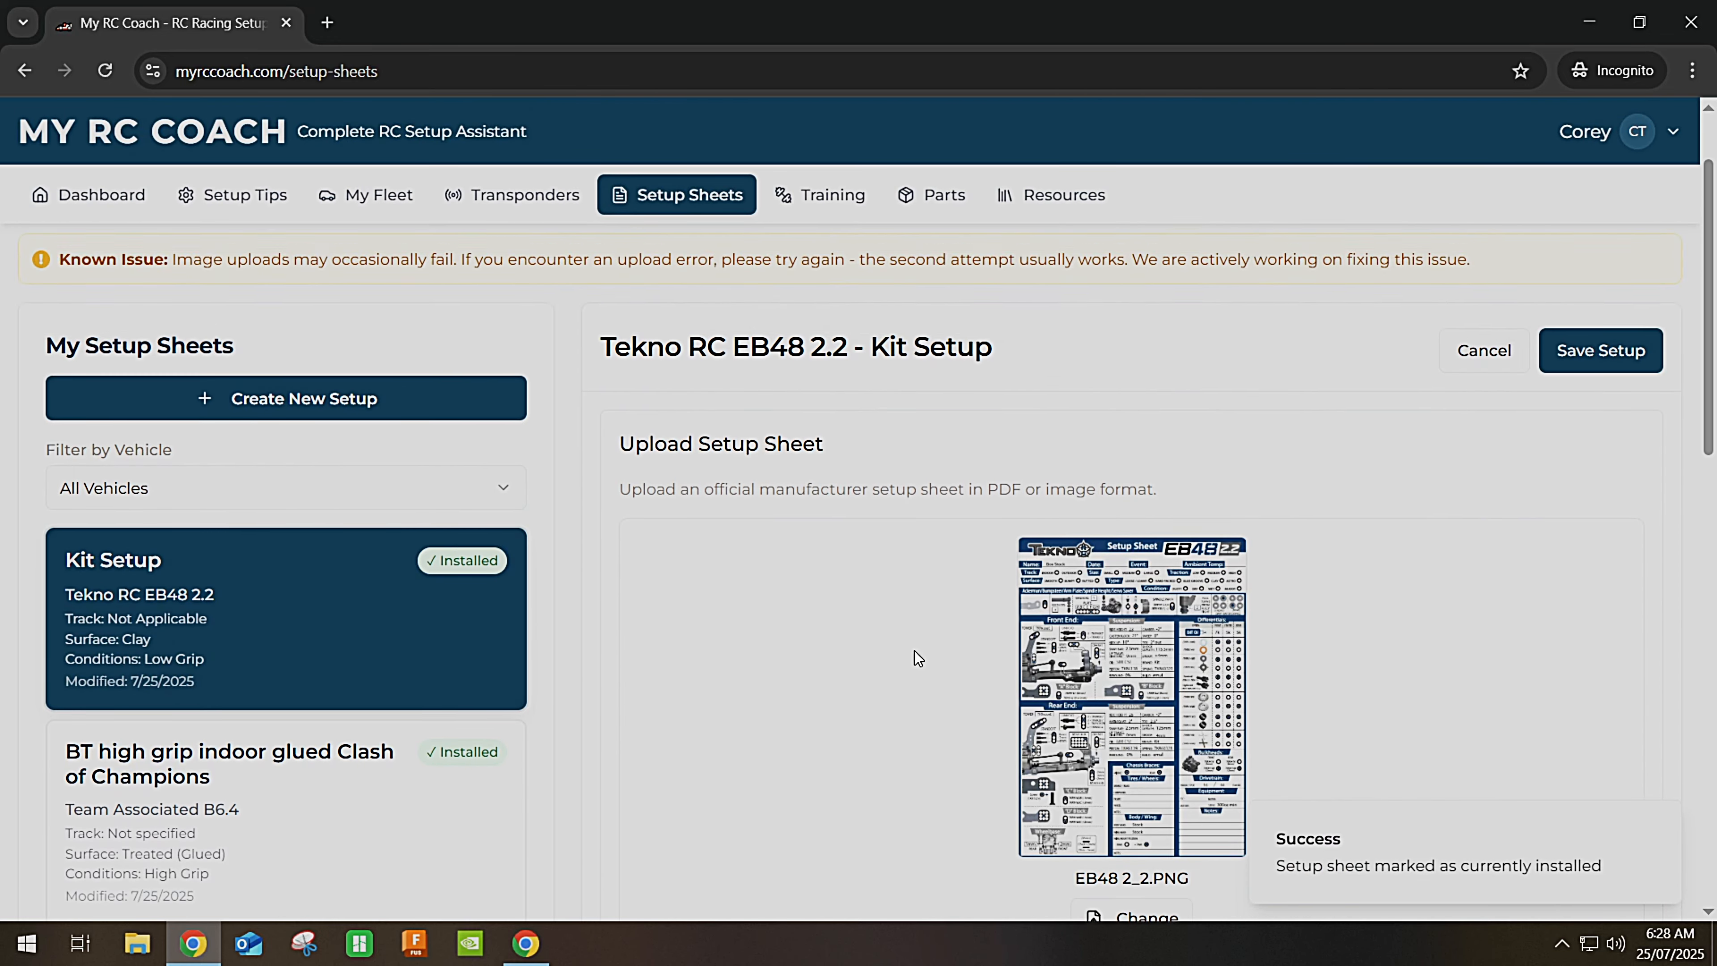
View the EB48 2_2 setup sheet image enlarged, then go back to My Fleet.
left_click(1126, 606)
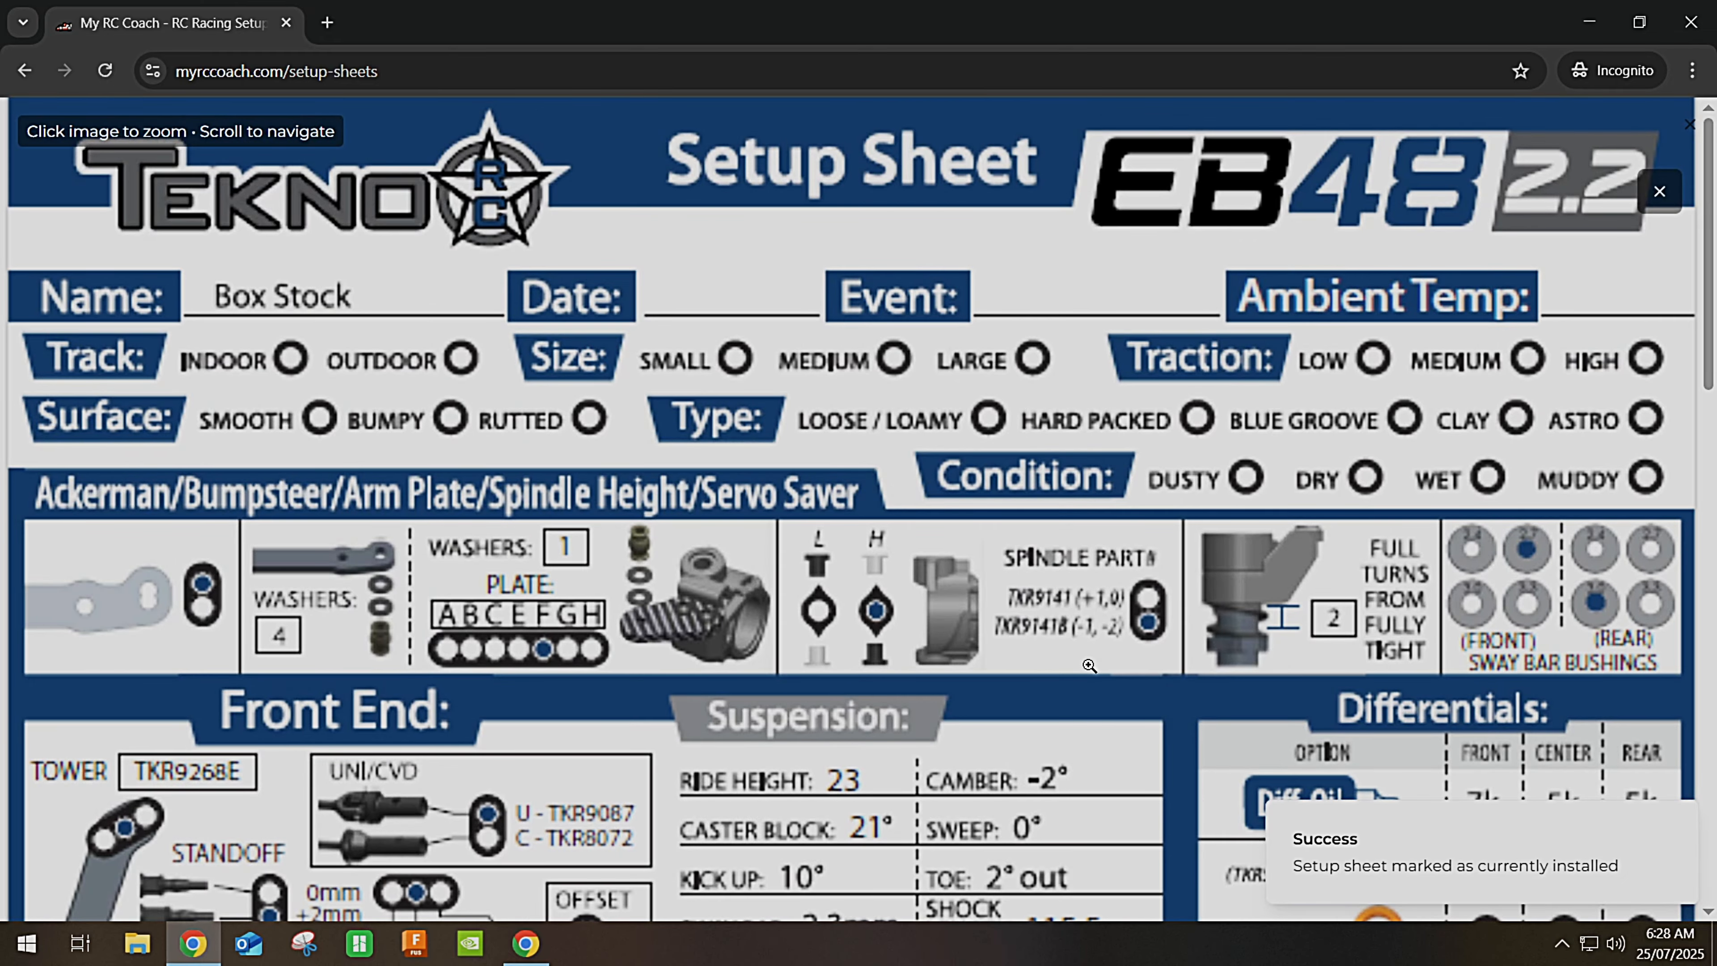
scroll(927, 573, "down", 10)
scroll(927, 574, "down", 3)
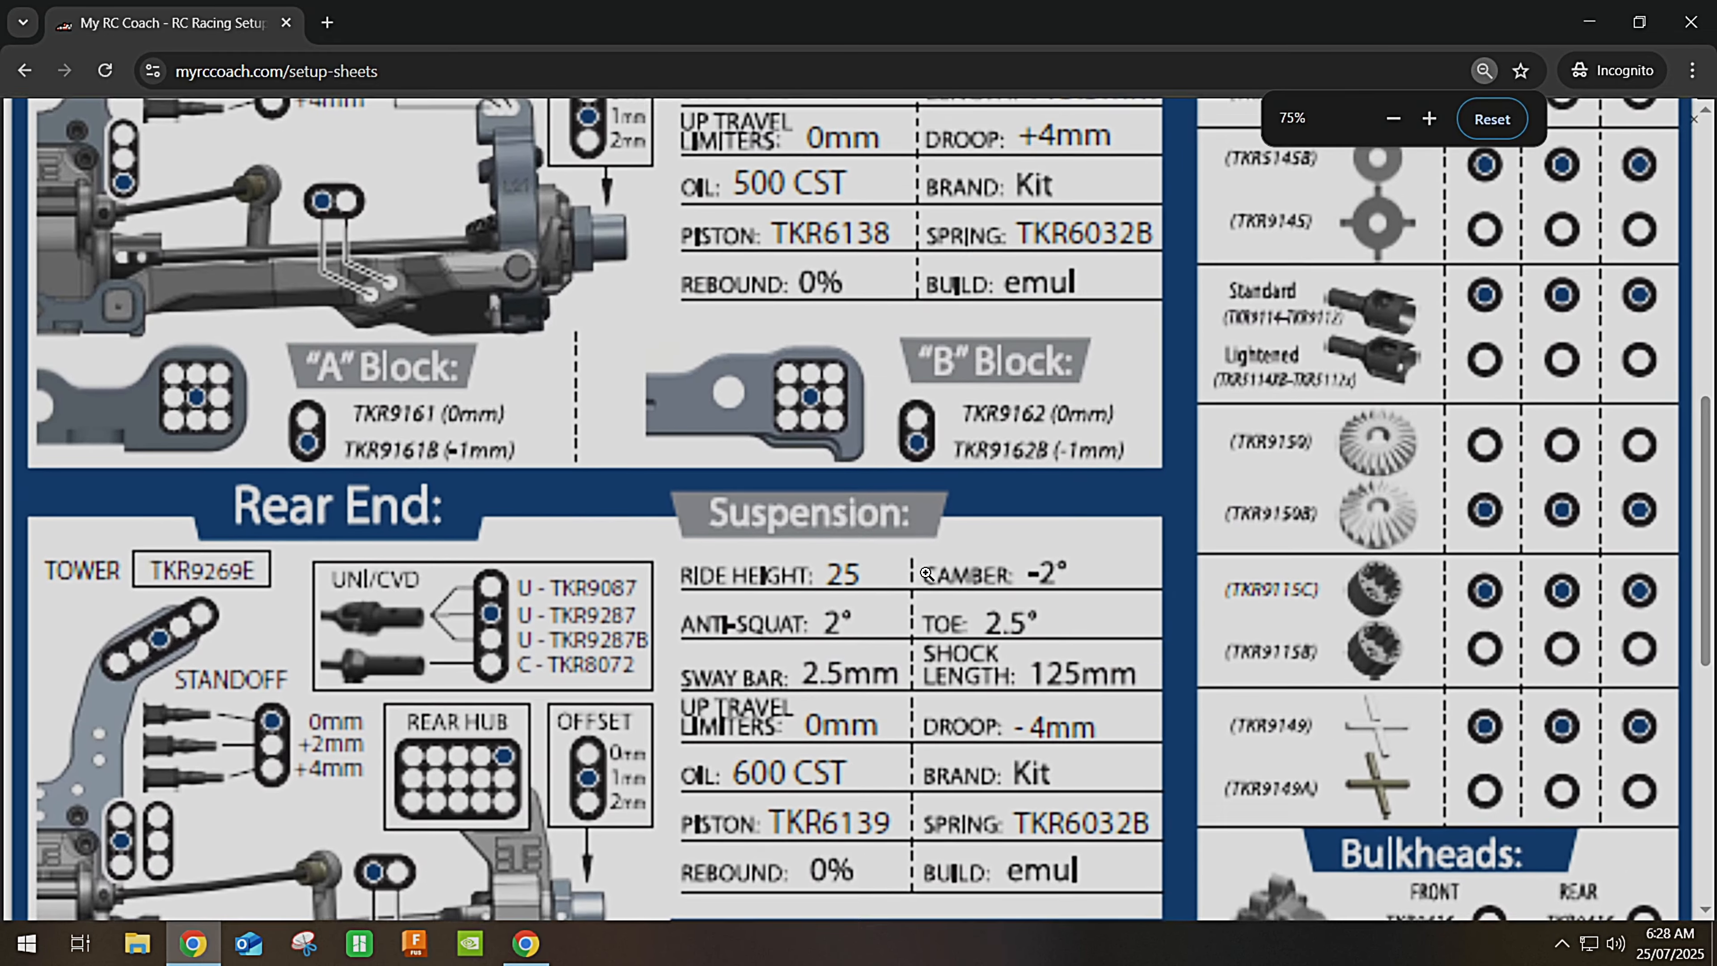
scroll(927, 574, "down", 1)
scroll(927, 574, "up", 4)
scroll(927, 573, "up", 9)
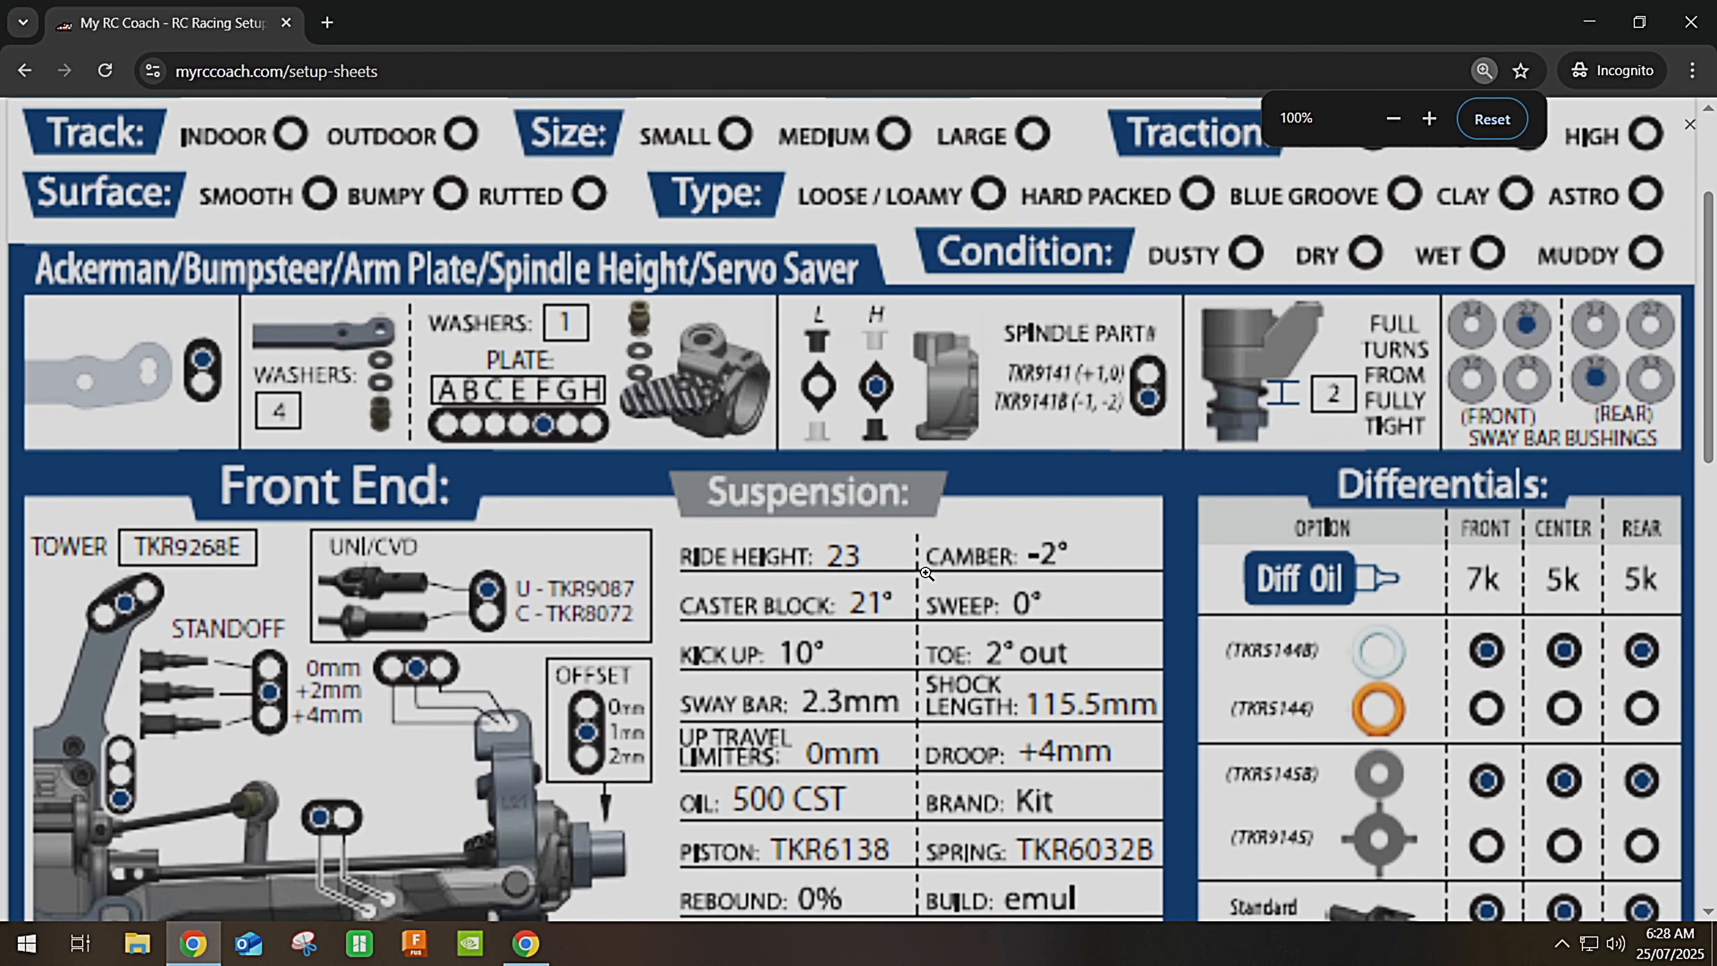
scroll(927, 574, "up", 3)
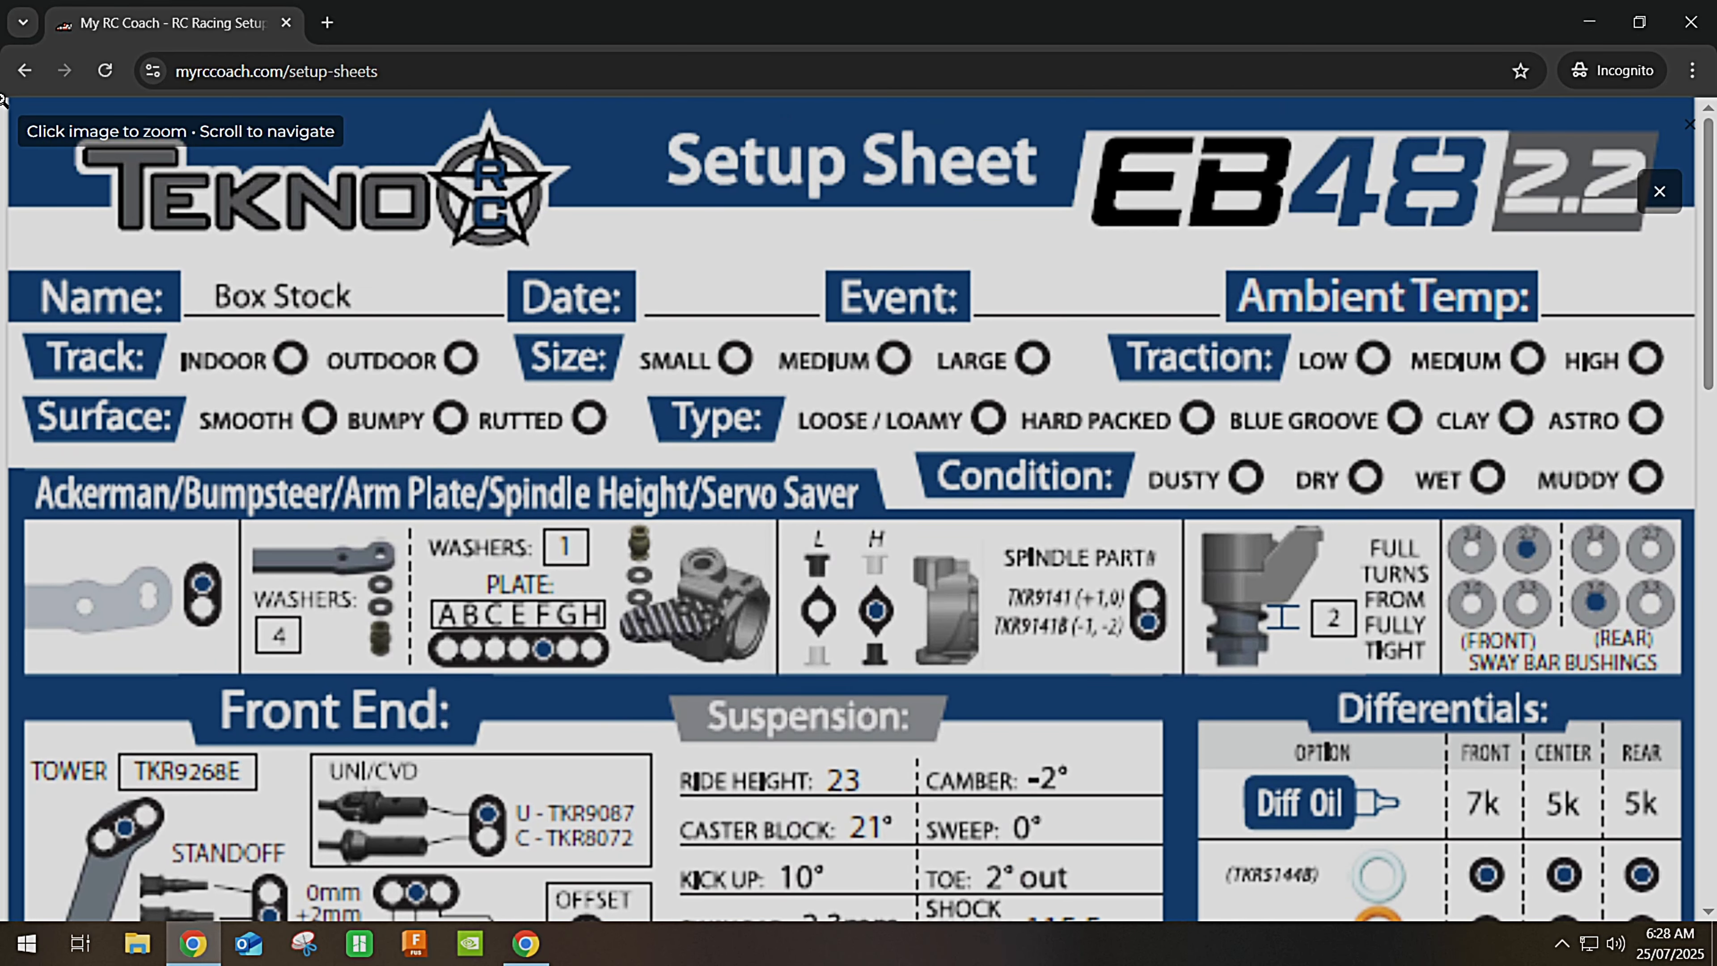
left_click(24, 70)
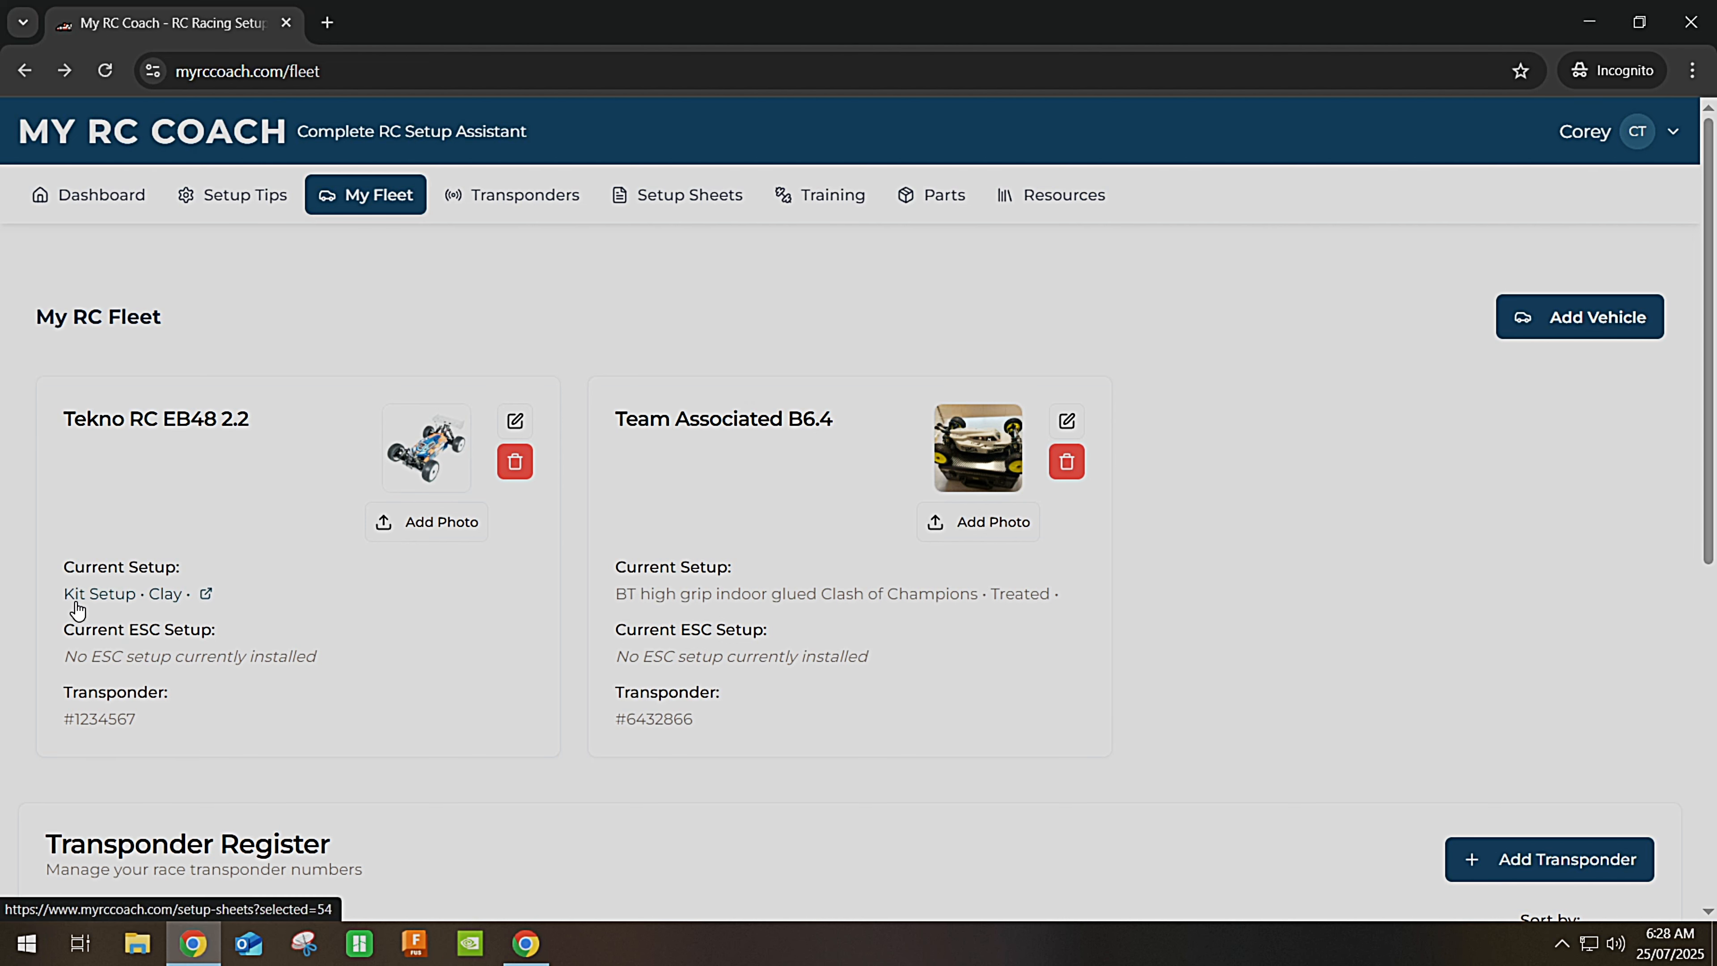
Check the Kit Setup link and fleet transponder register, then finish on the Dashboard.
left_click(145, 607)
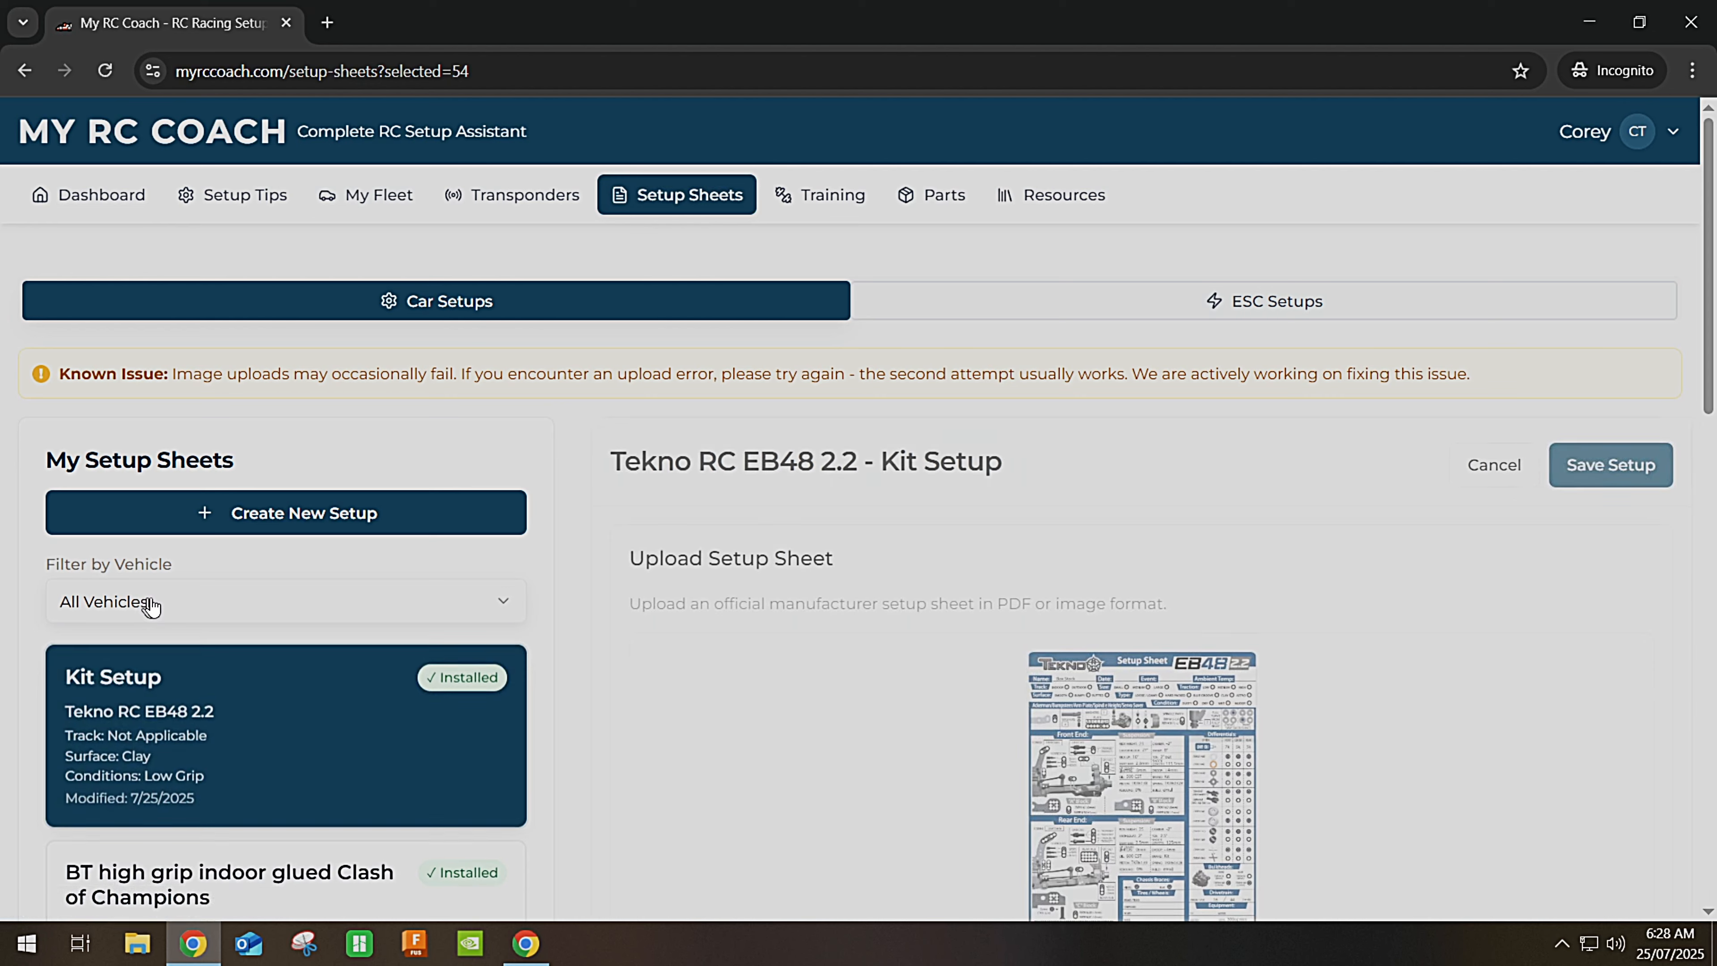
left_click(250, 196)
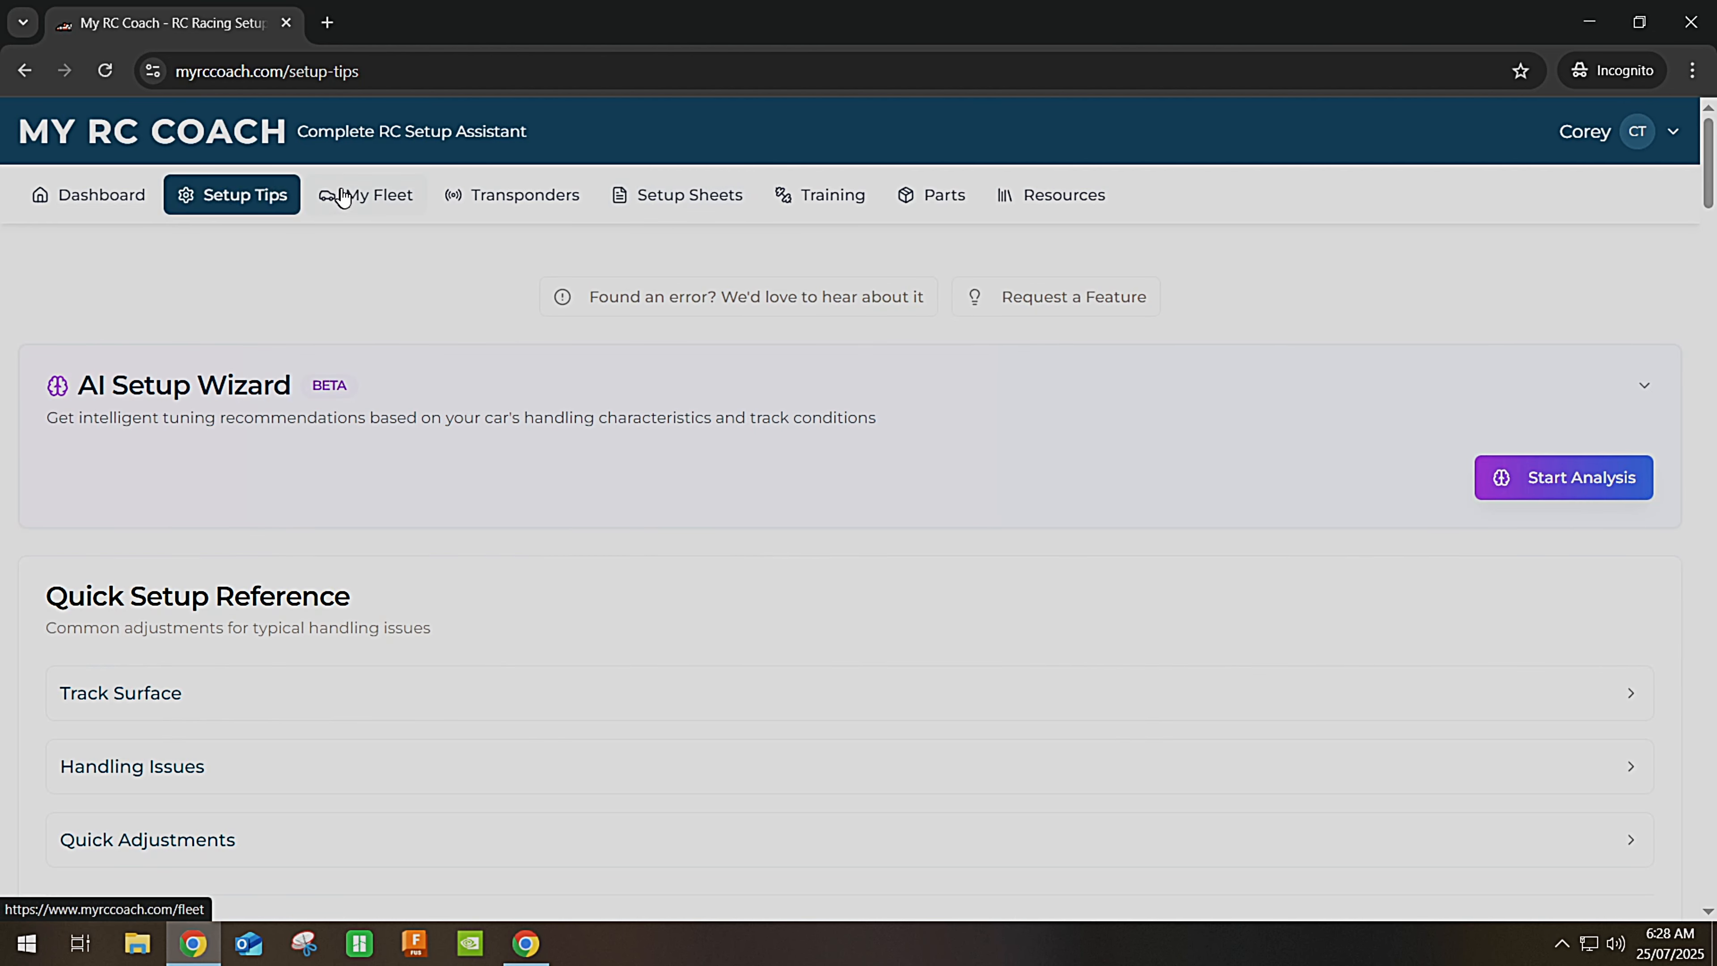
left_click(352, 195)
scroll(246, 545, "down", 5)
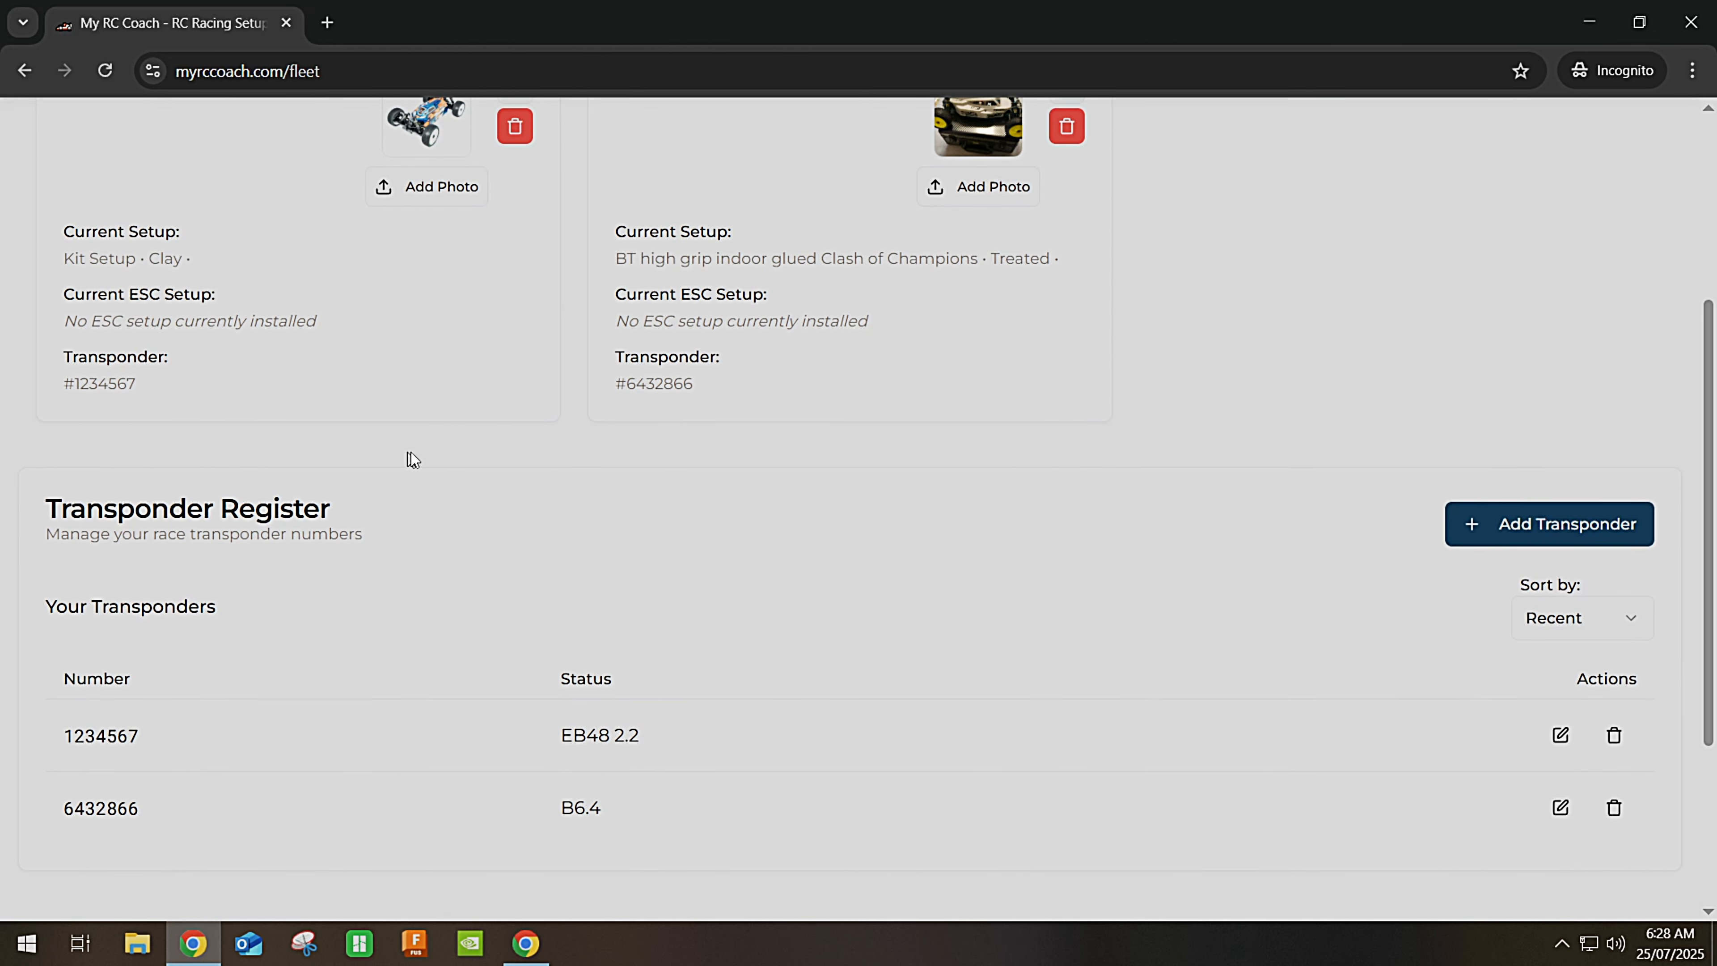
scroll(411, 451, "up", 5)
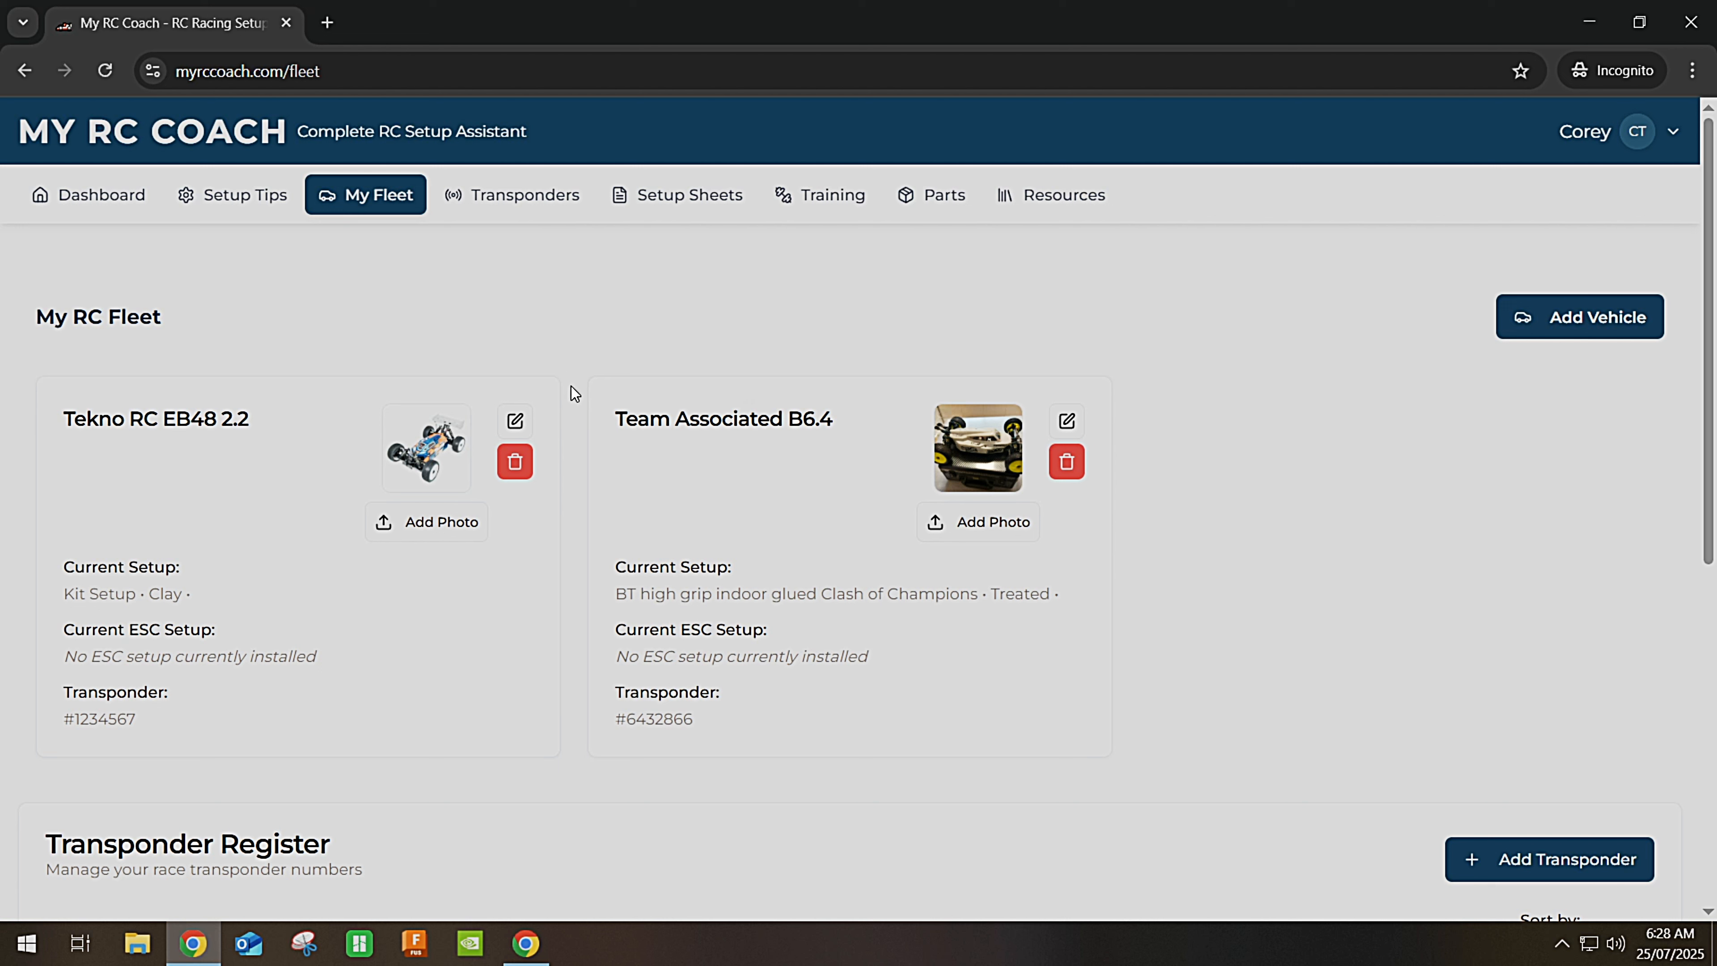
left_click(105, 198)
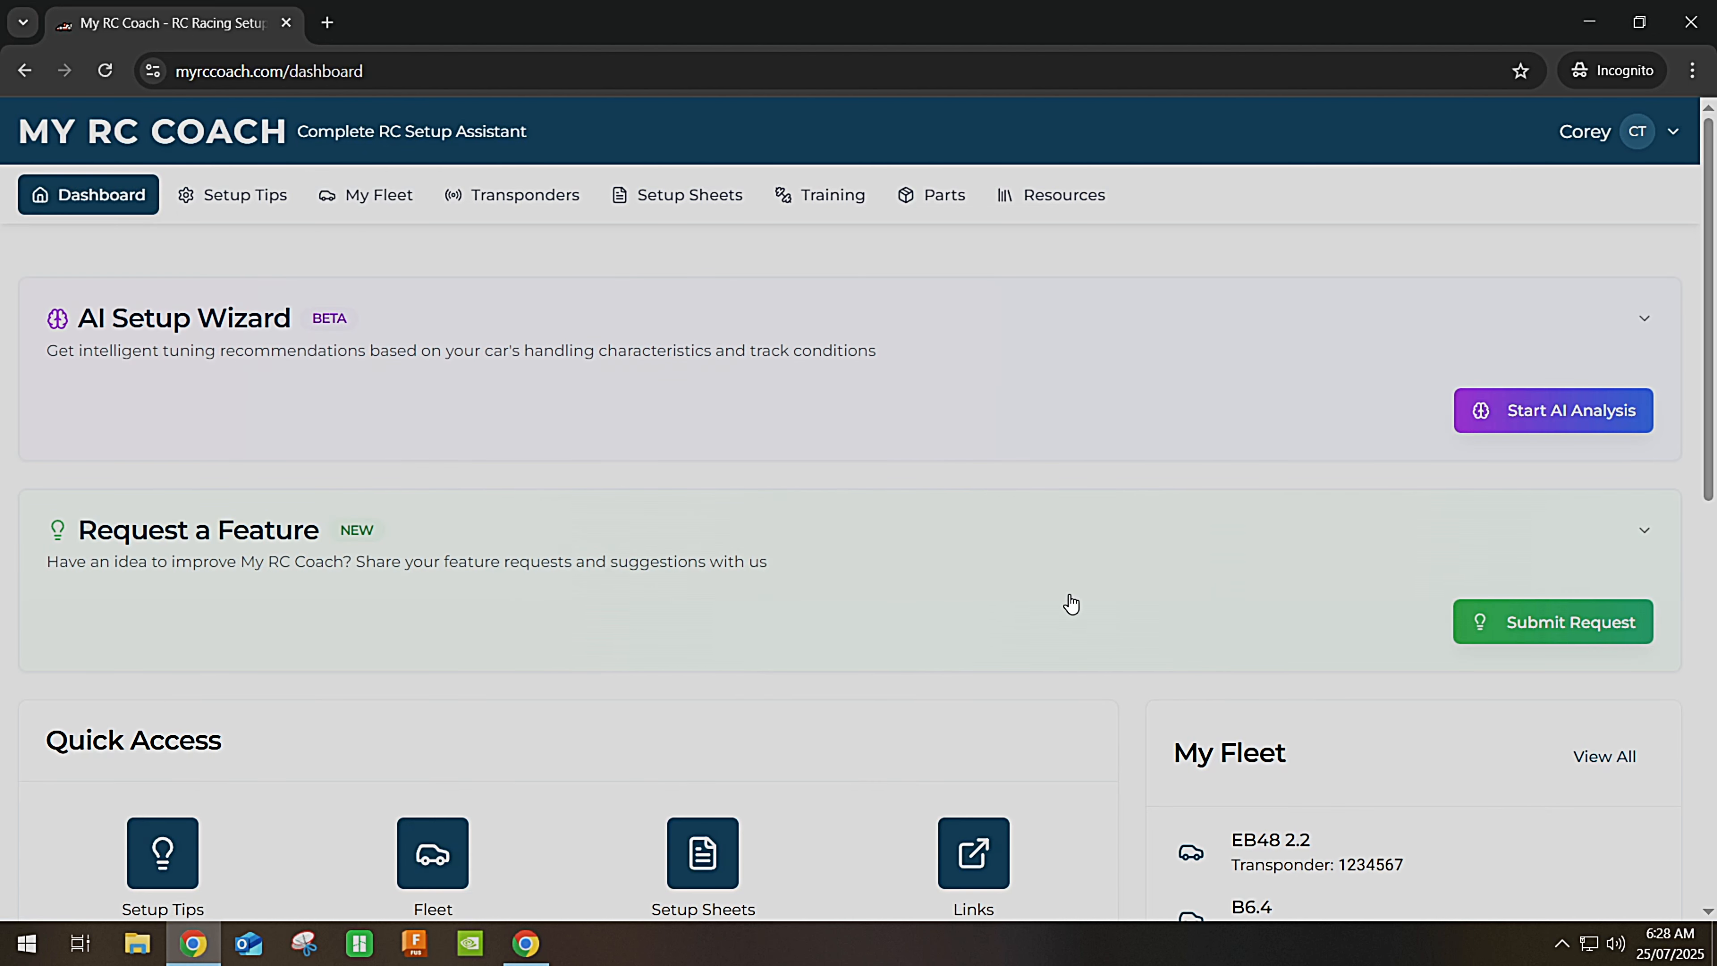
scroll(1071, 603, "down", 3)
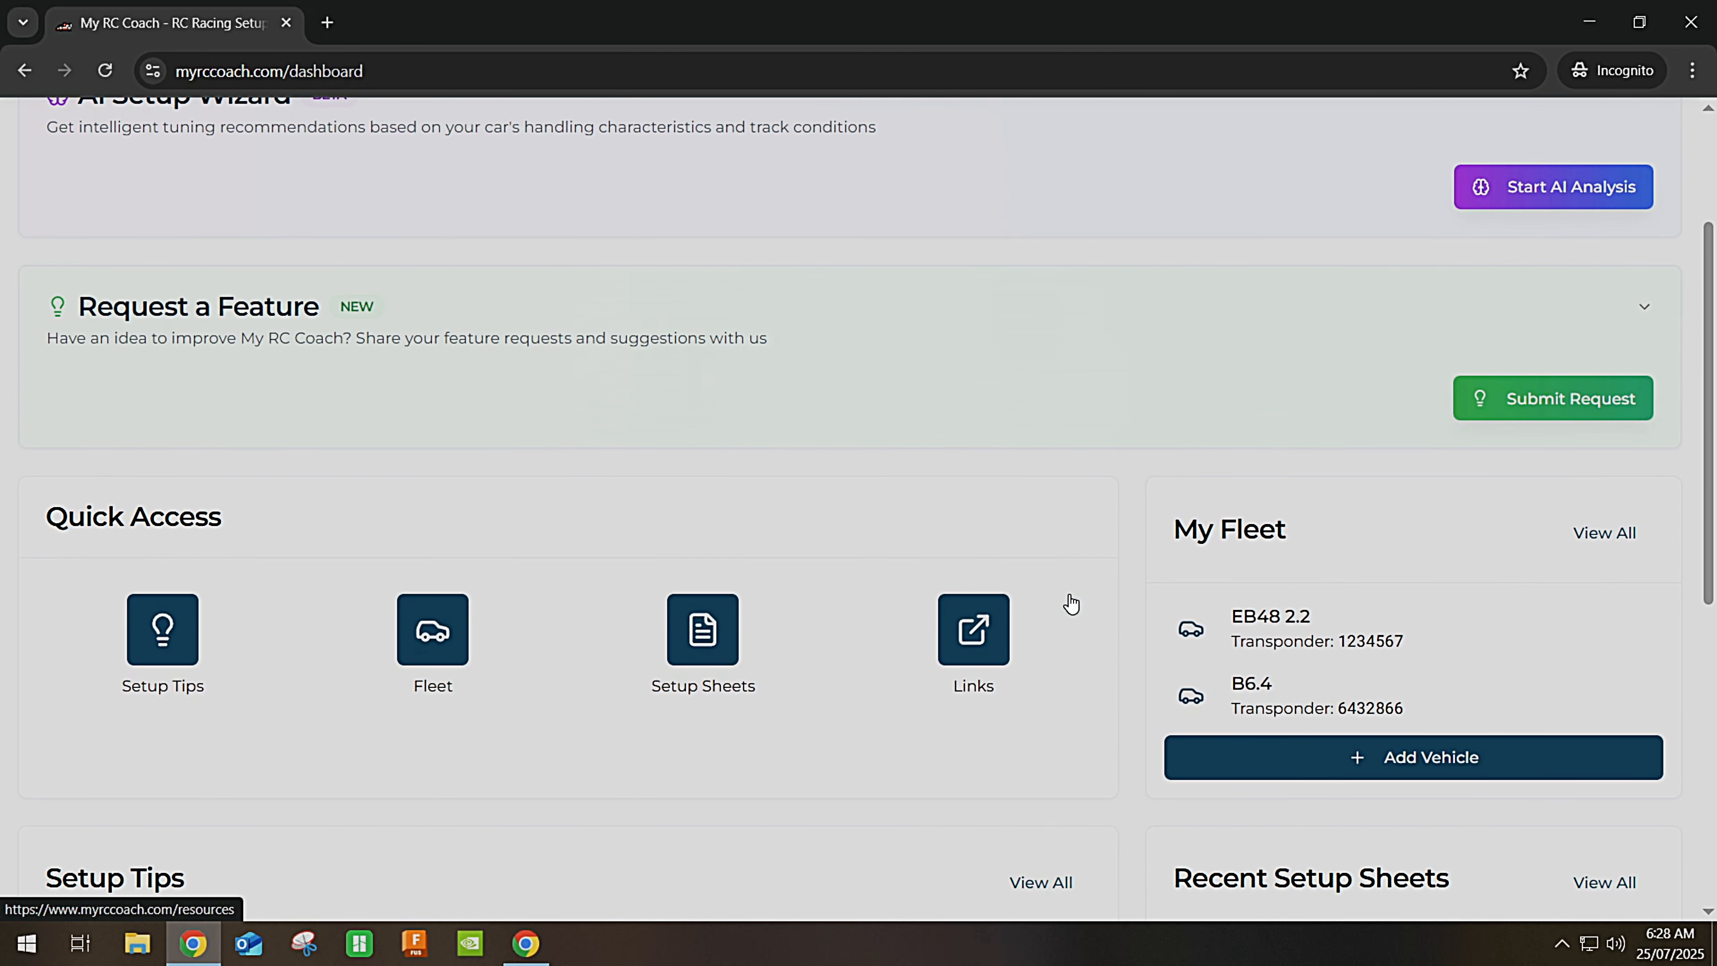